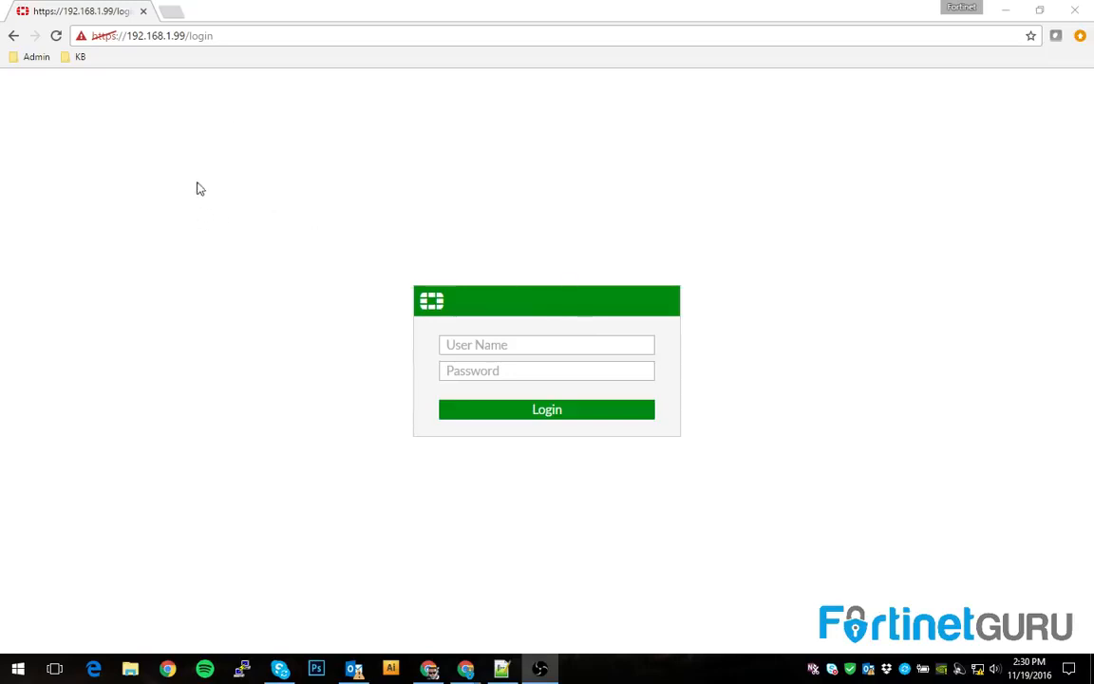
# Log in to the FortiWiFi web interface with the user name admin, leaving the password field empty.
pyautogui.click(512, 353)
pyautogui.write('admin')
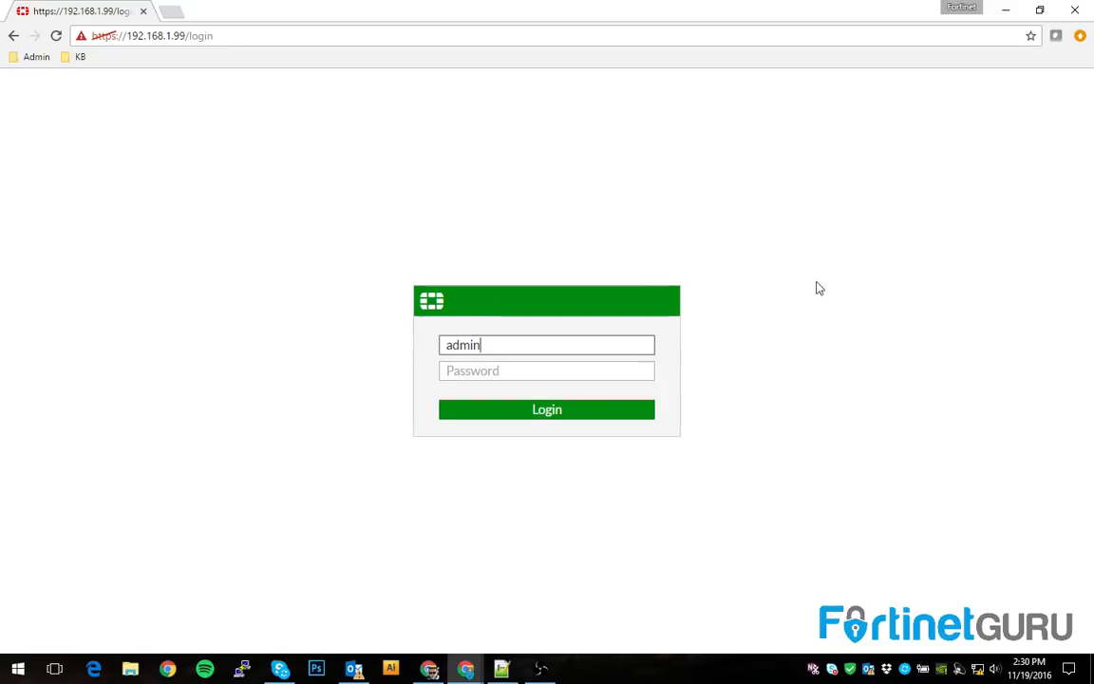
pyautogui.press('Return')
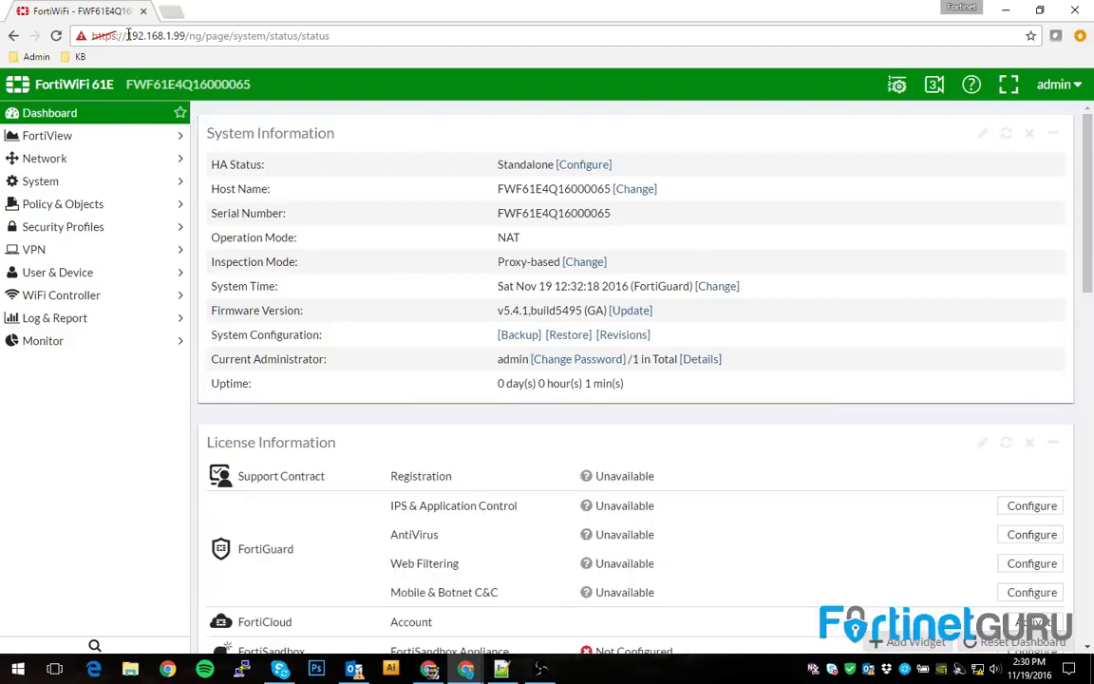
# Review the management IP address, the firmware version, the operation mode and the remaining dashboard widgets.
pyautogui.moveTo(129, 35); pyautogui.dragTo(185, 35)
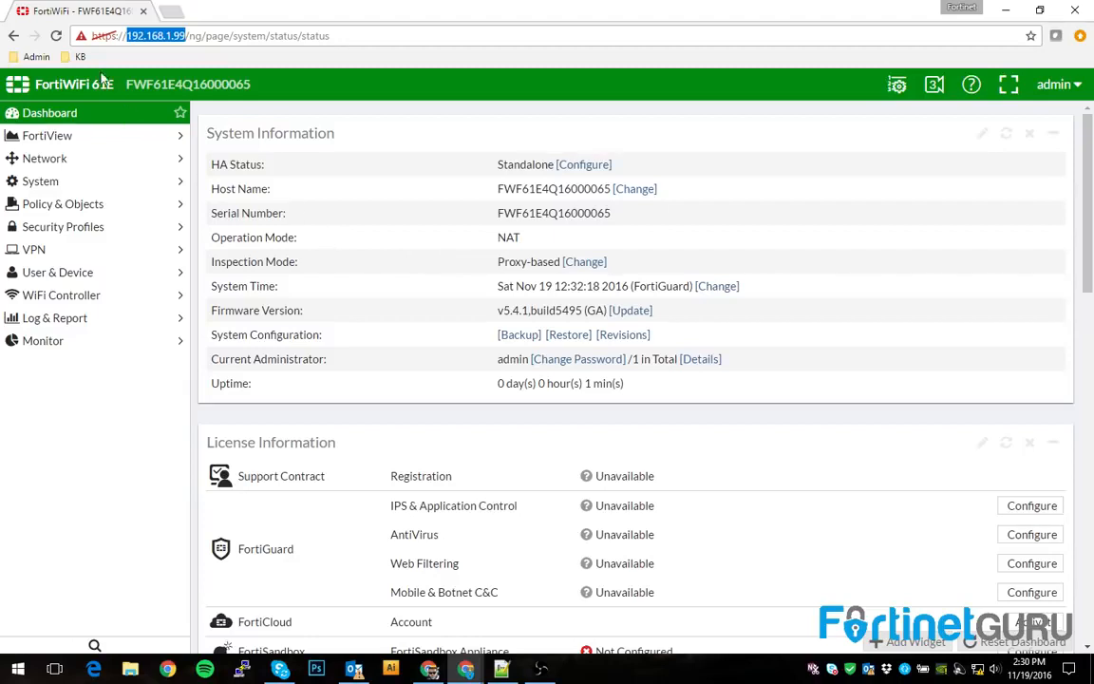
pyautogui.moveTo(499, 309); pyautogui.dragTo(552, 311)
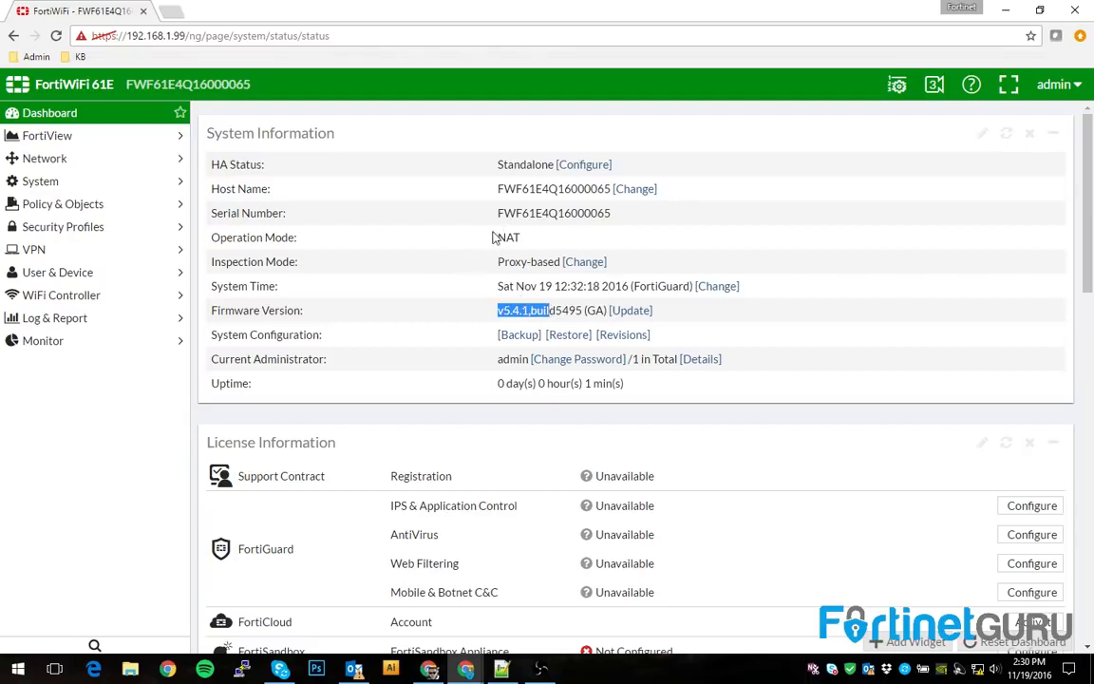
pyautogui.moveTo(499, 239); pyautogui.dragTo(522, 238)
pyautogui.click(523, 239)
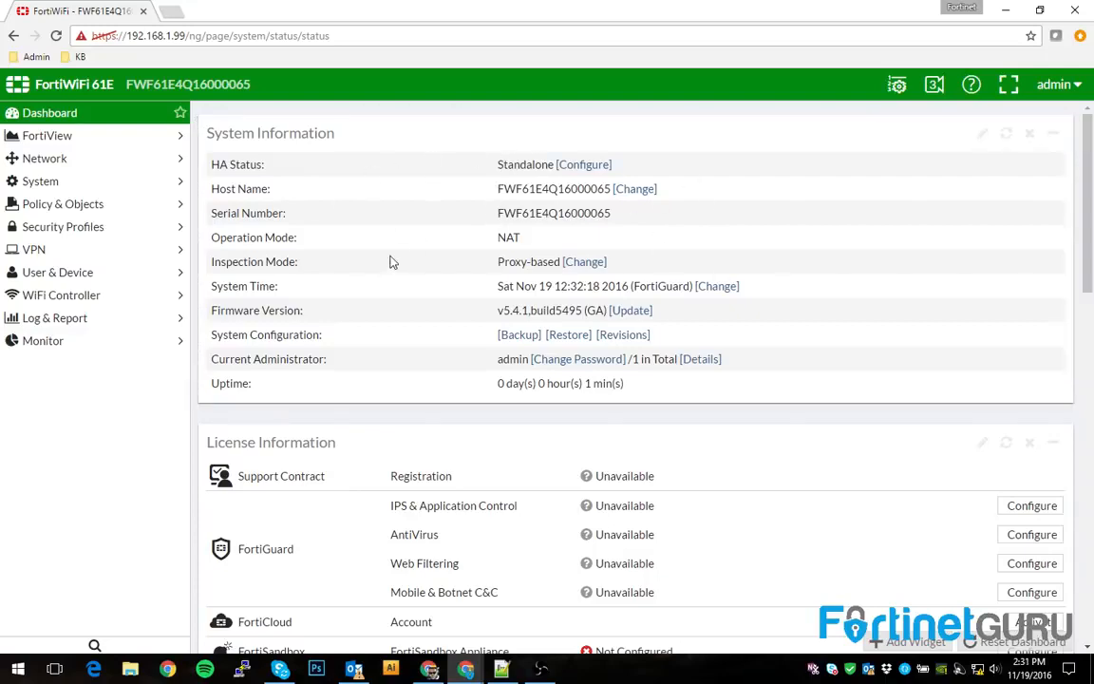
pyautogui.scroll(-2, 389, 259)
pyautogui.scroll(-7, 384, 265)
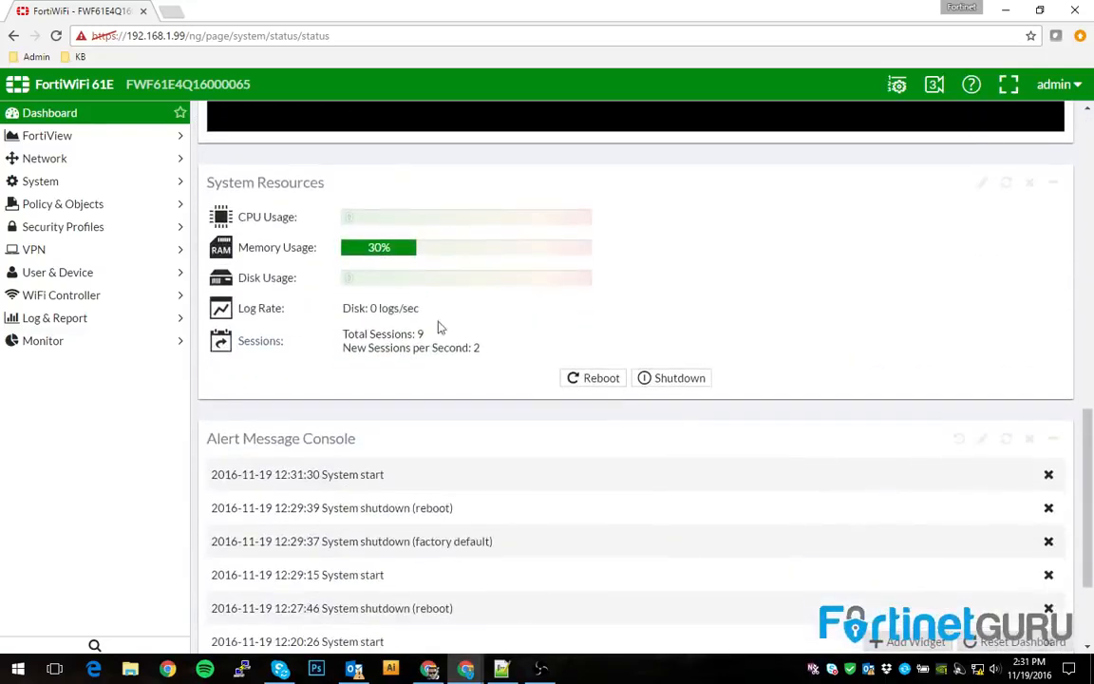
pyautogui.scroll(3, 545, 384)
pyautogui.scroll(7, 546, 384)
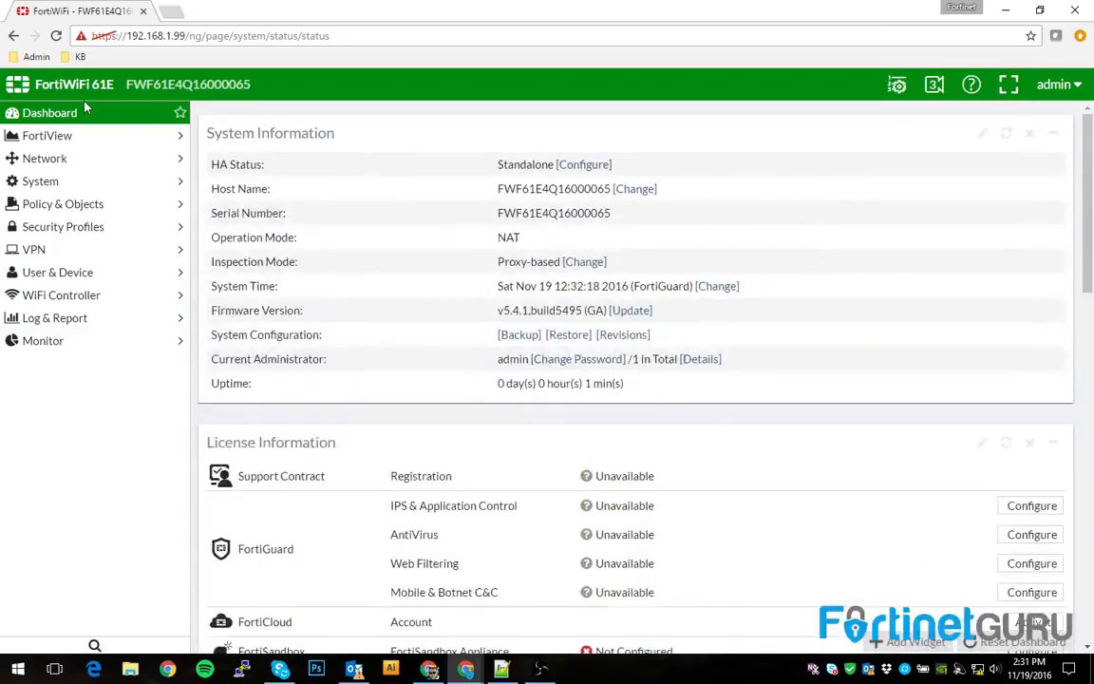
# Change the device's host name to FortinetGURU and save it.
pyautogui.click(635, 188)
pyautogui.moveTo(399, 149); pyautogui.dragTo(227, 148)
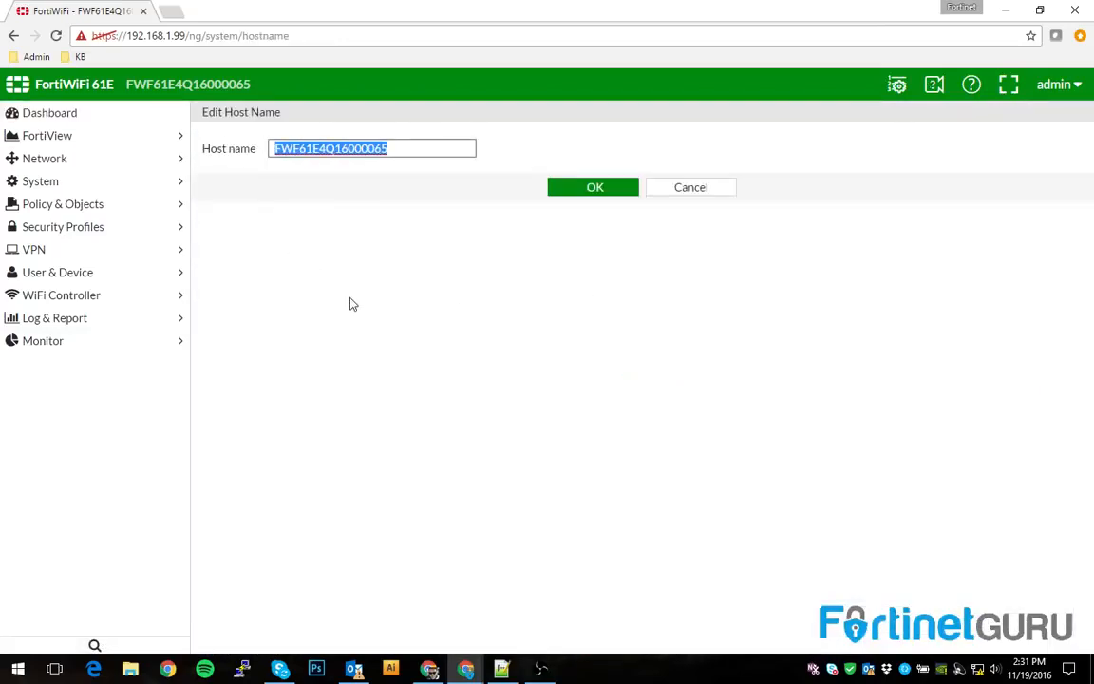
pyautogui.write('FortinetGURU')
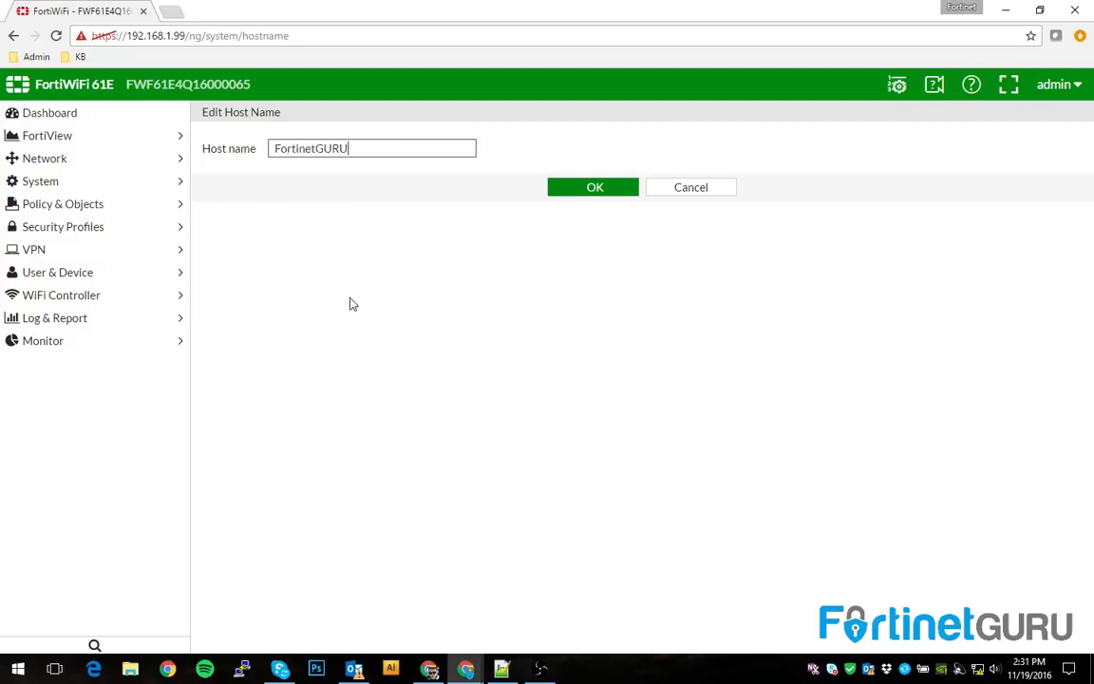
pyautogui.click(580, 188)
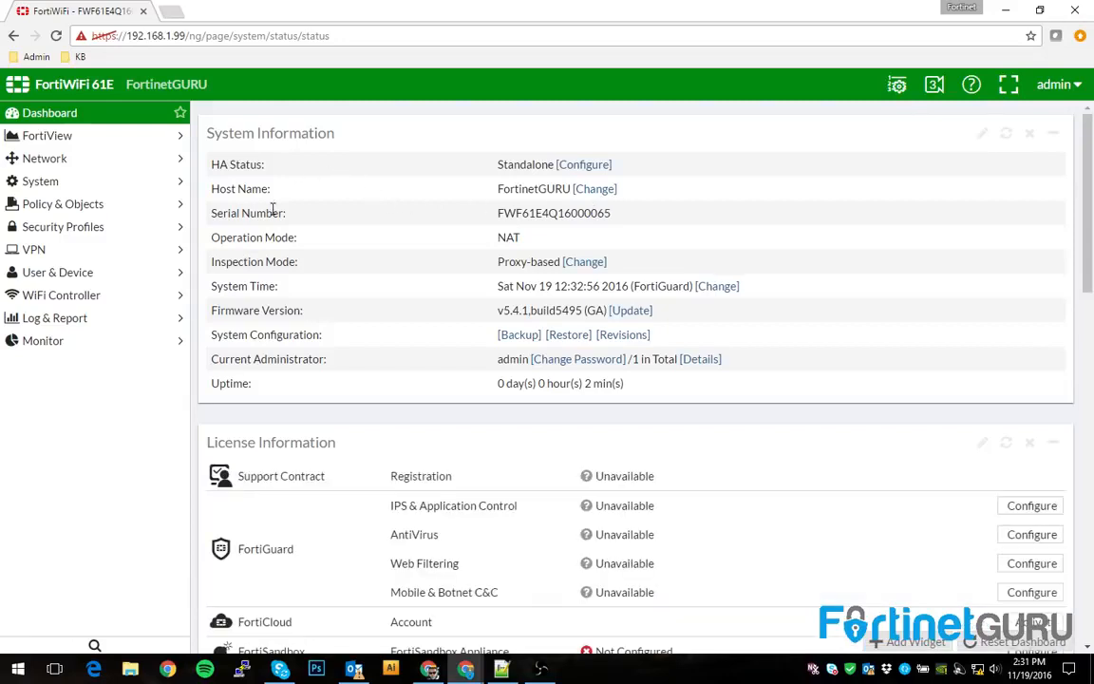
# Delete the lan - wan1 policy from the IPv4 policy list and confirm the deletion.
pyautogui.click(49, 207)
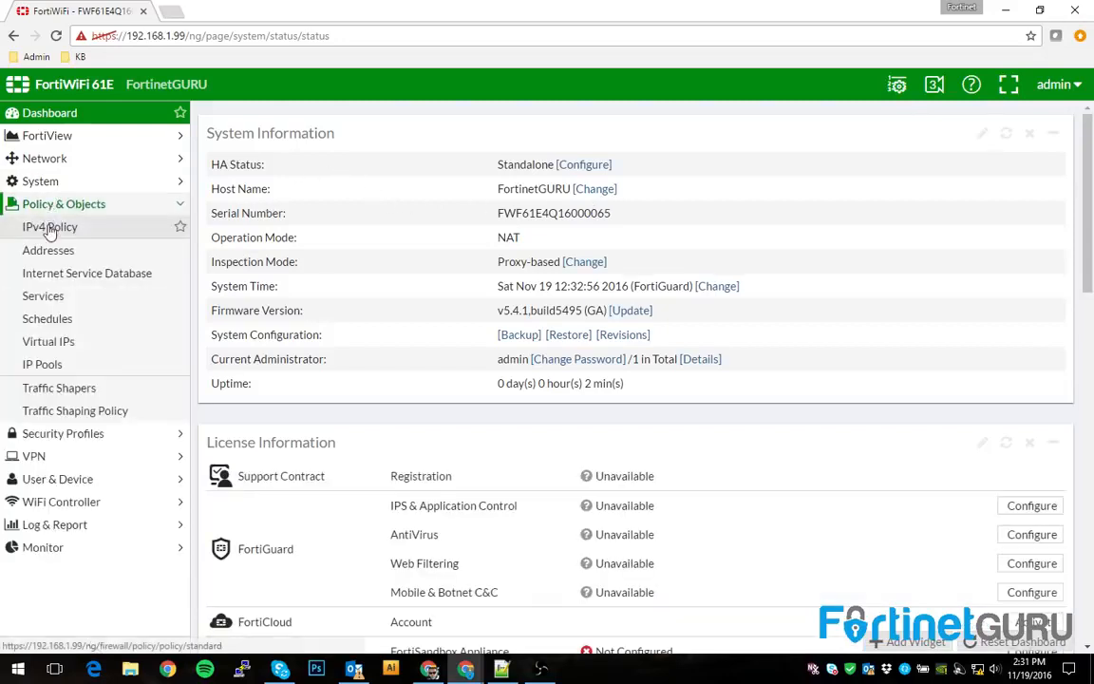
pyautogui.click(45, 226)
pyautogui.click(205, 163)
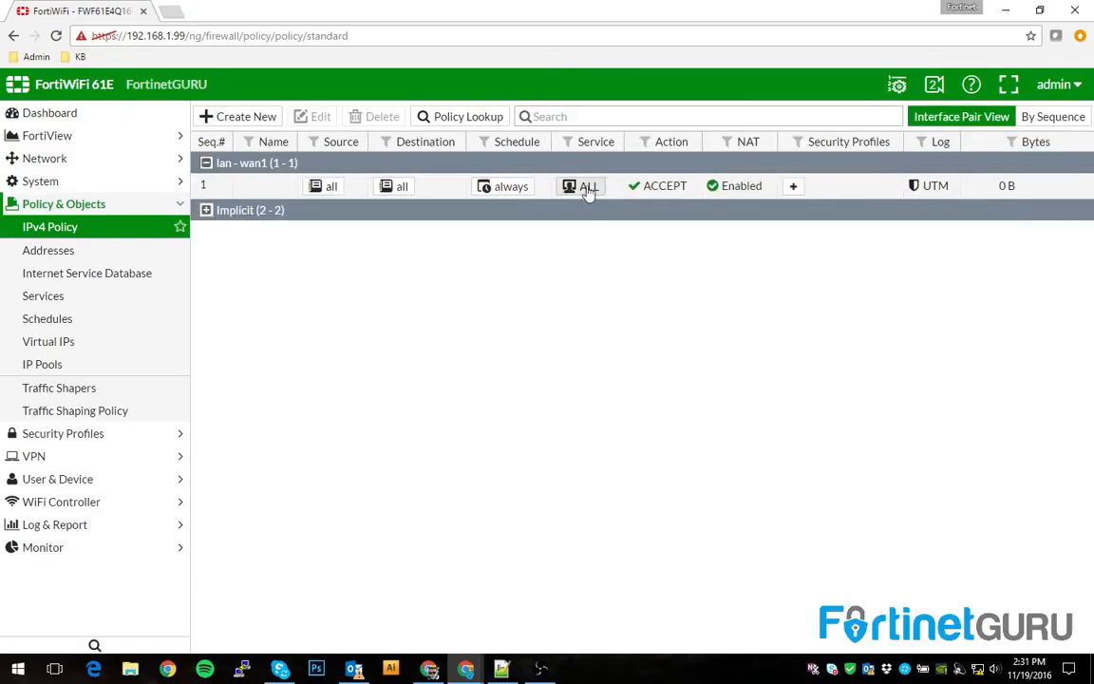
pyautogui.rightClick(871, 190)
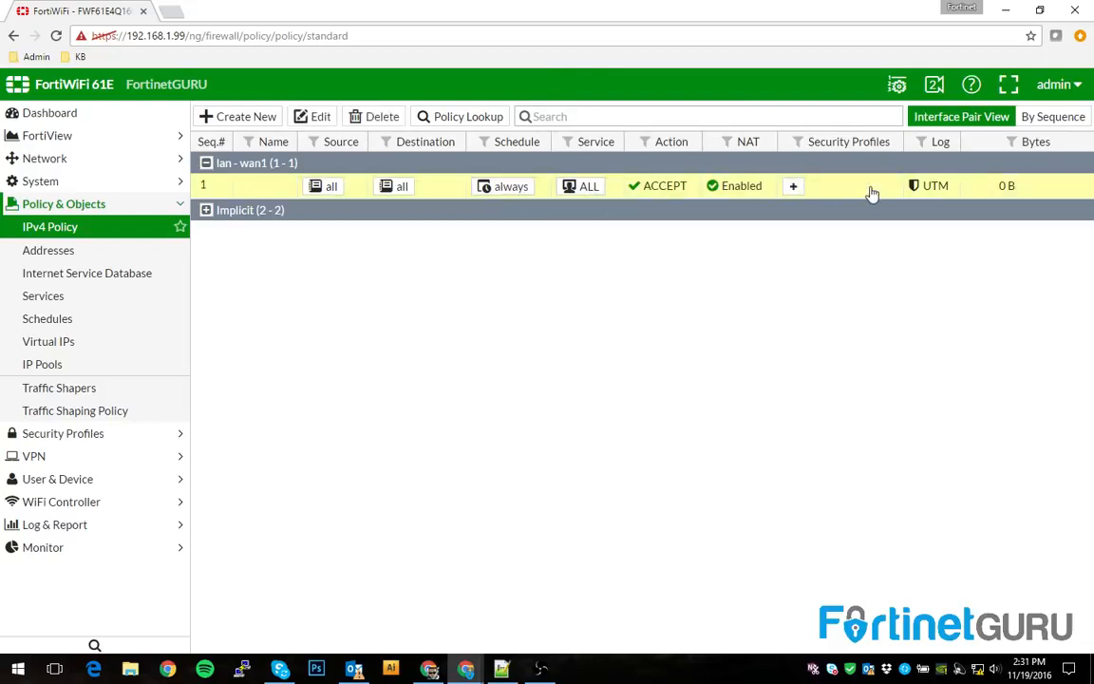
pyautogui.click(898, 428)
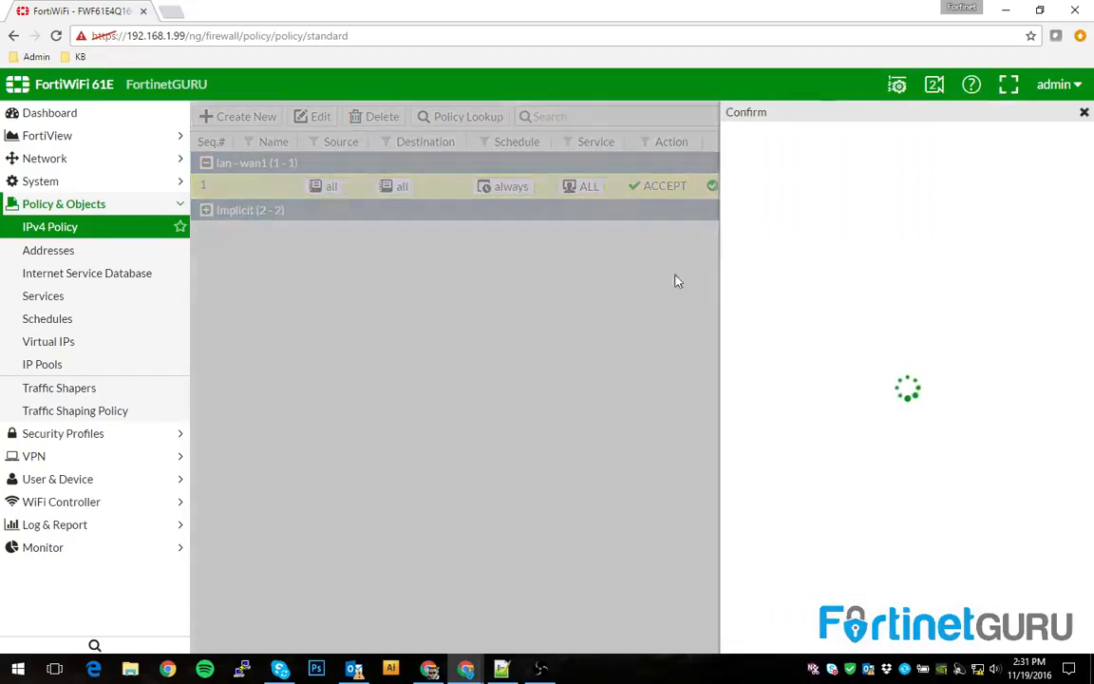
pyautogui.click(842, 205)
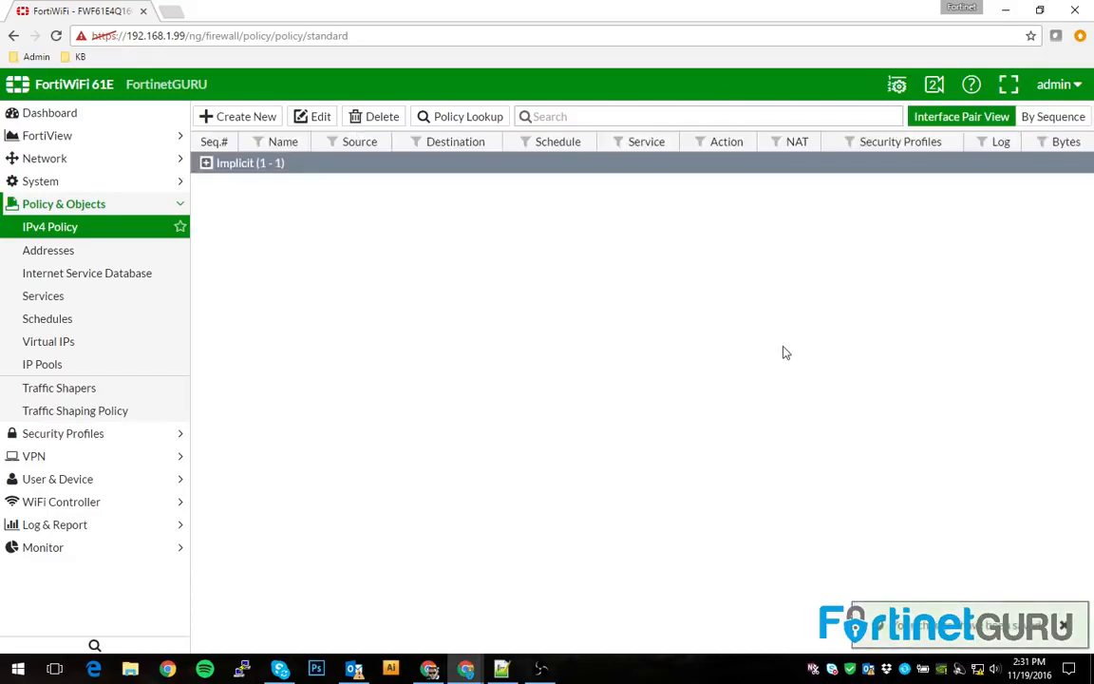
# Expand the Implicit group of the IPv4 policies to examine its rule, and collapse it again.
pyautogui.click(202, 163)
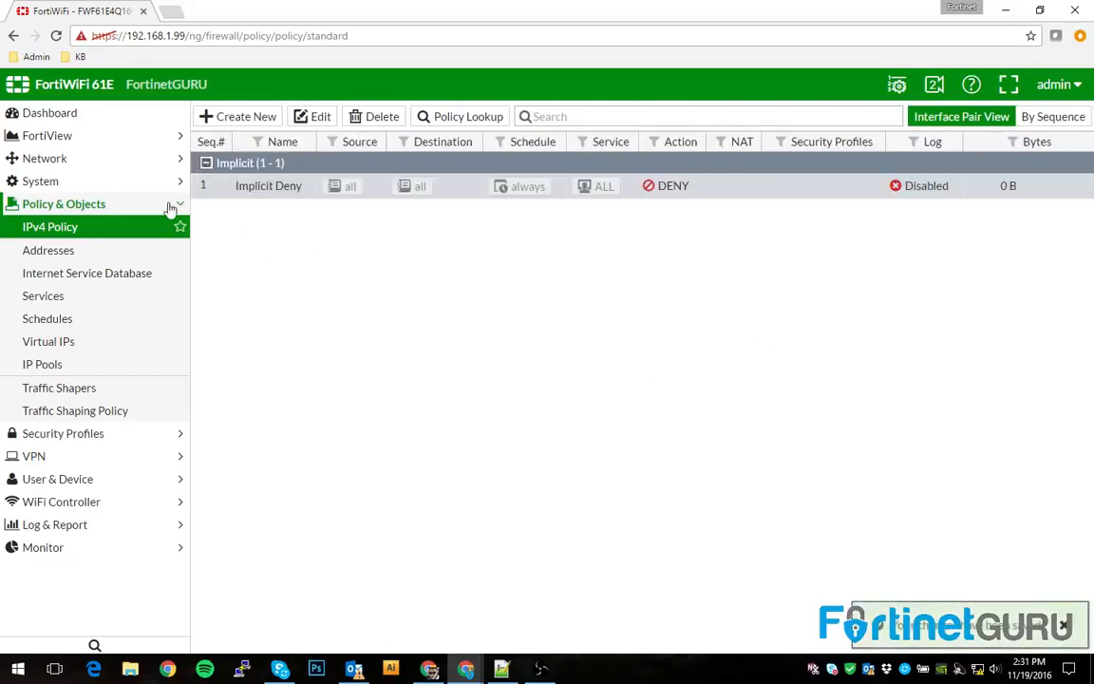
pyautogui.click(206, 164)
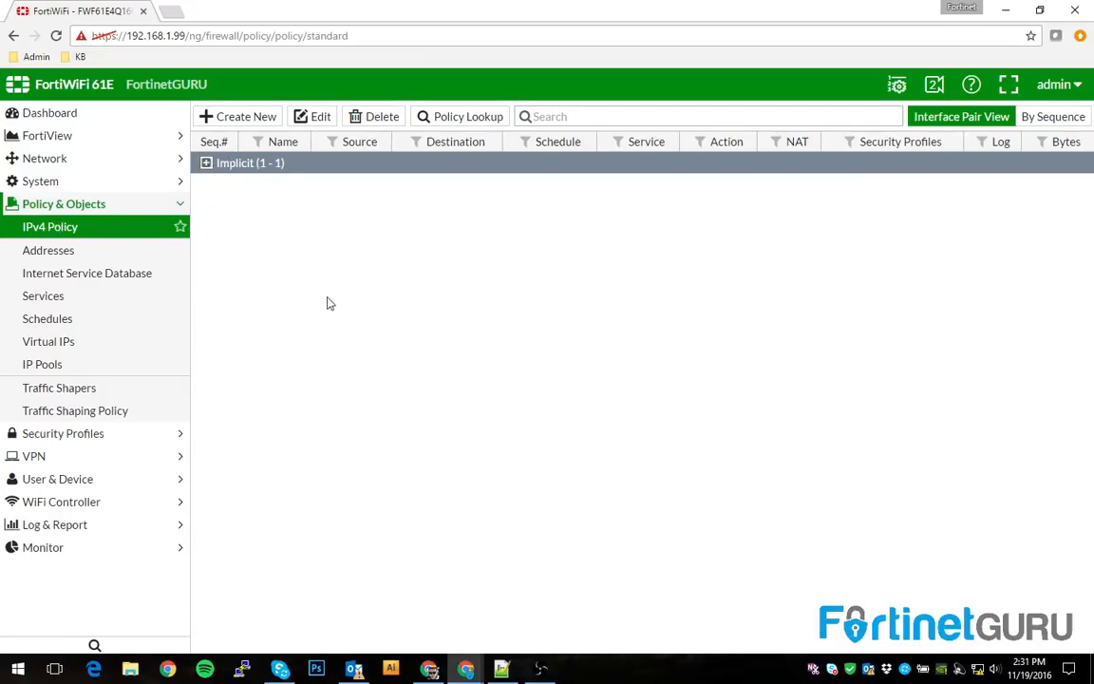
pyautogui.click(206, 163)
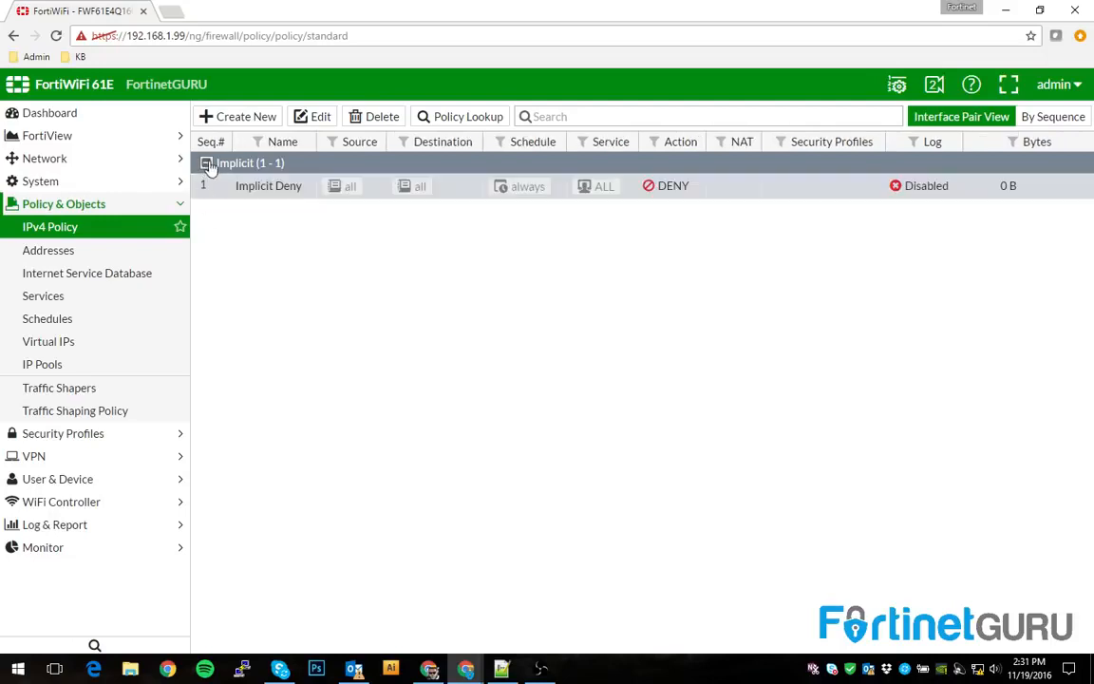
pyautogui.click(206, 163)
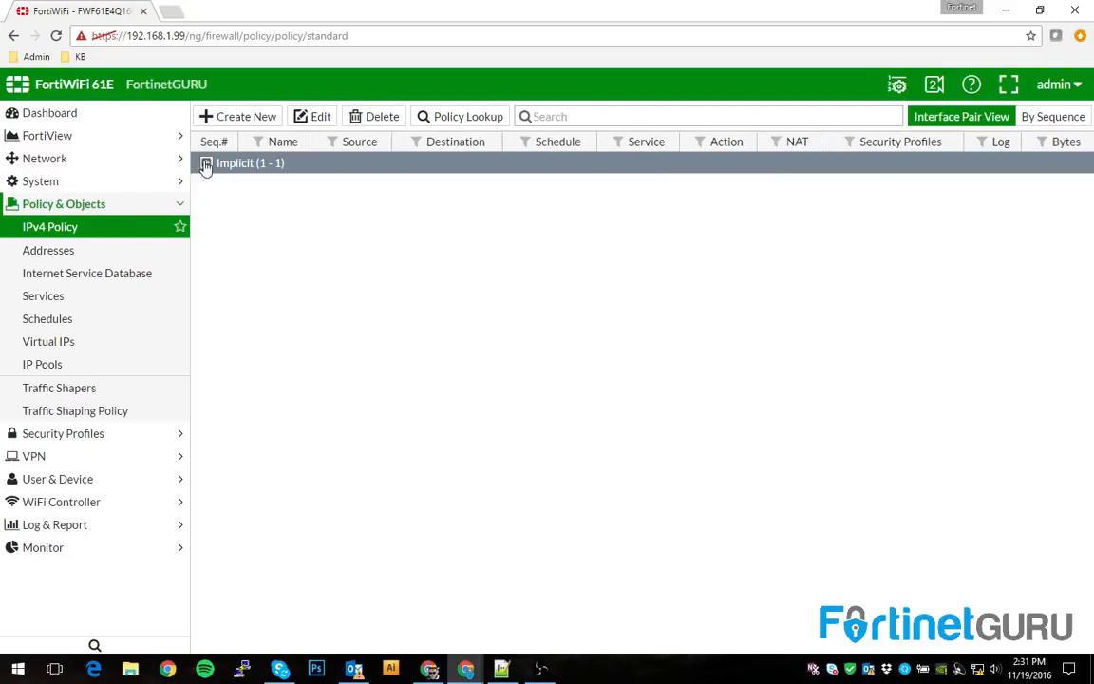
# Open the network interfaces list and examine the wan2, dmz and lan entries.
pyautogui.click(32, 159)
pyautogui.click(31, 182)
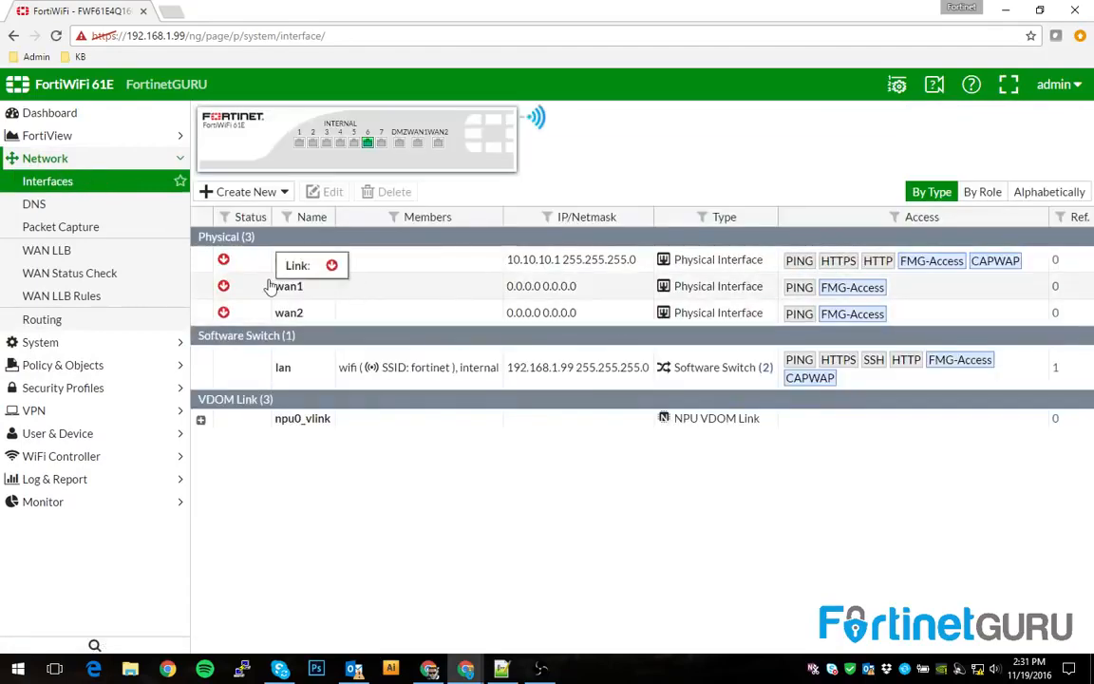
pyautogui.click(356, 313)
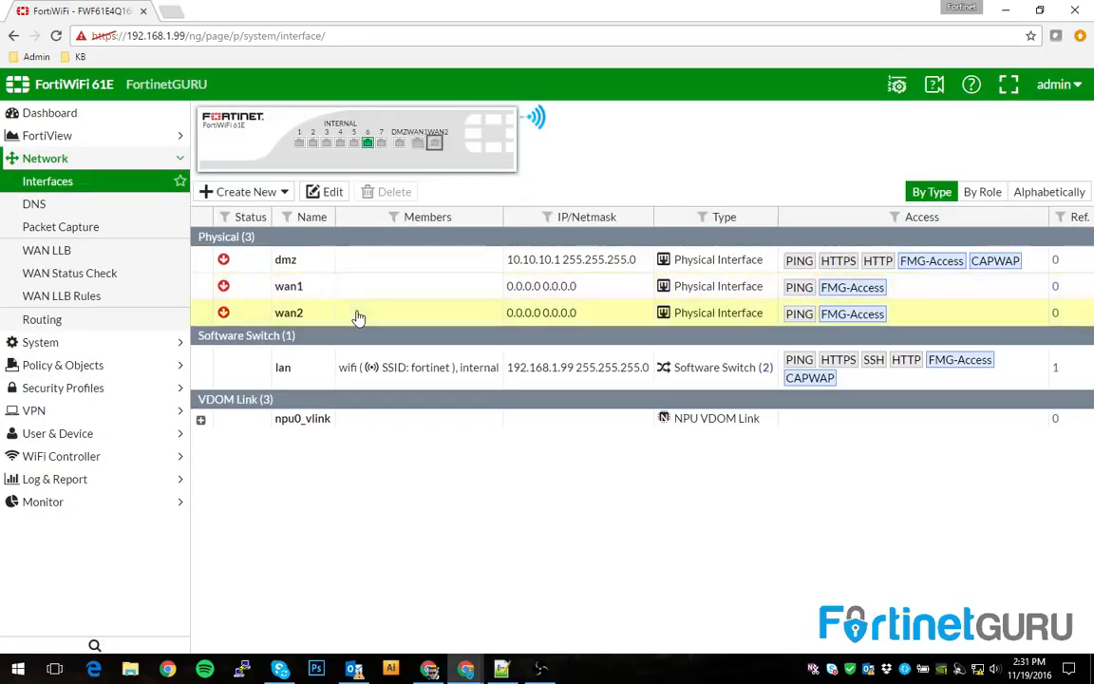
pyautogui.click(362, 261)
pyautogui.click(404, 371)
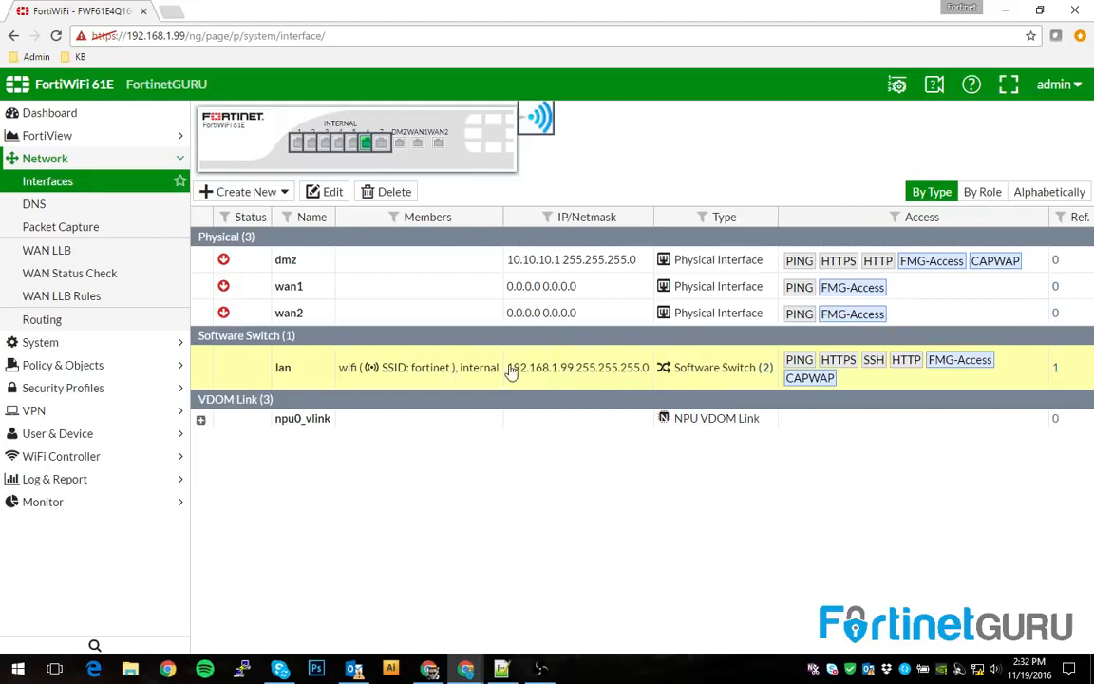
# Turn off Override internal DNS for the wan1 interface, keeping its WAN role, and save the interface.
pyautogui.click(430, 298)
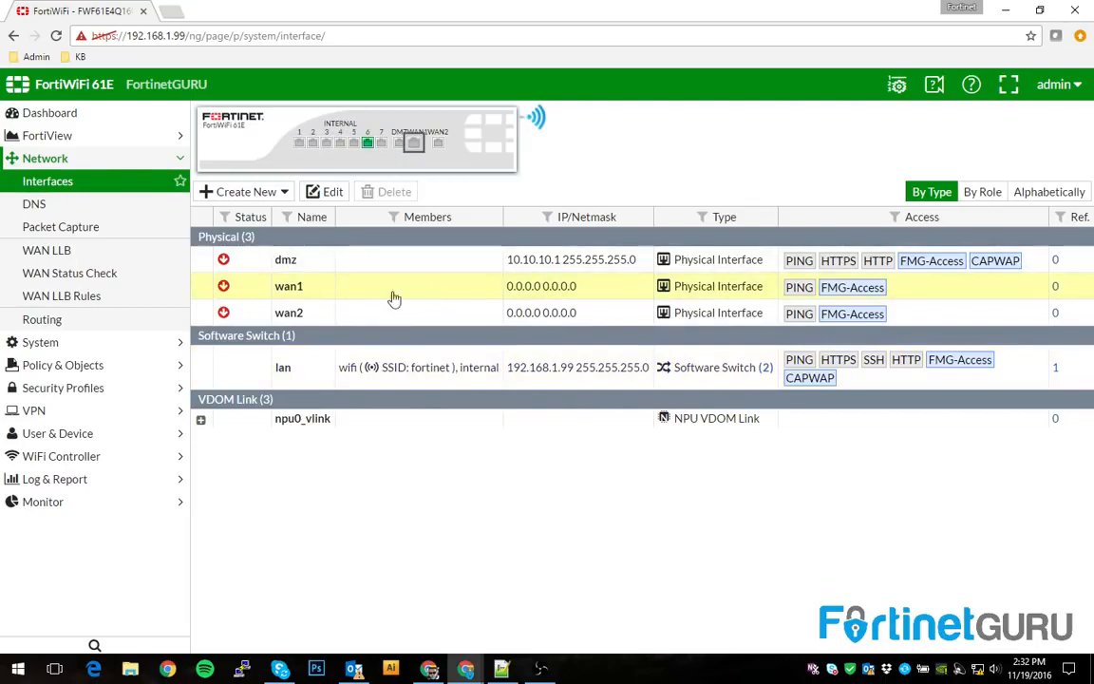
pyautogui.click(325, 193)
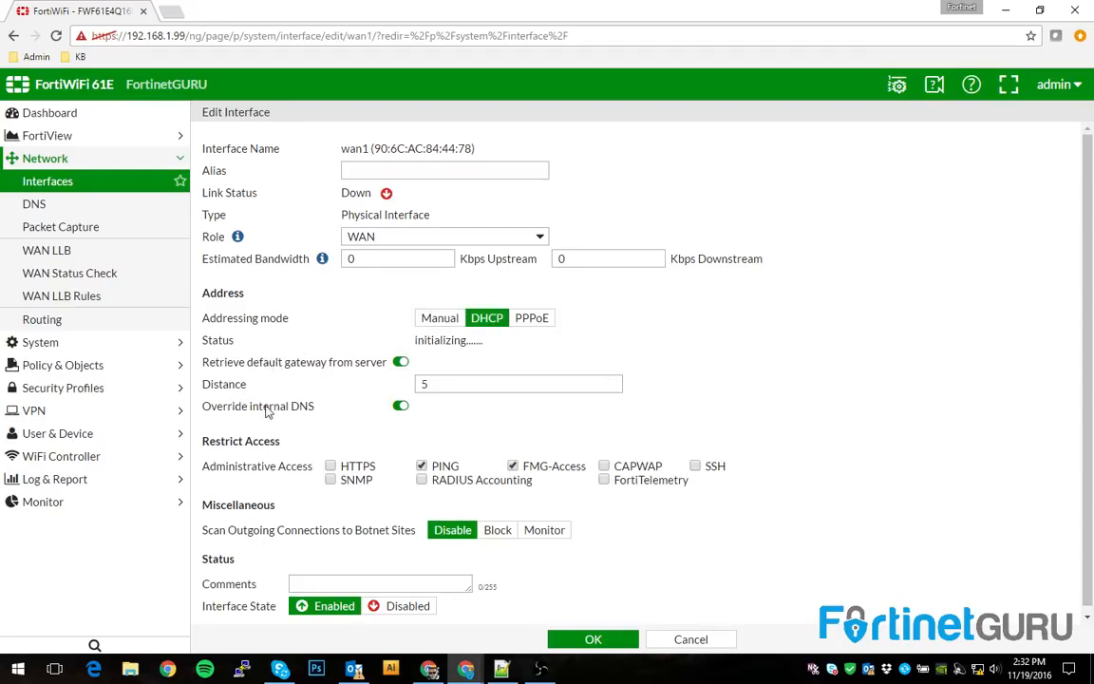
pyautogui.click(400, 405)
pyautogui.click(409, 237)
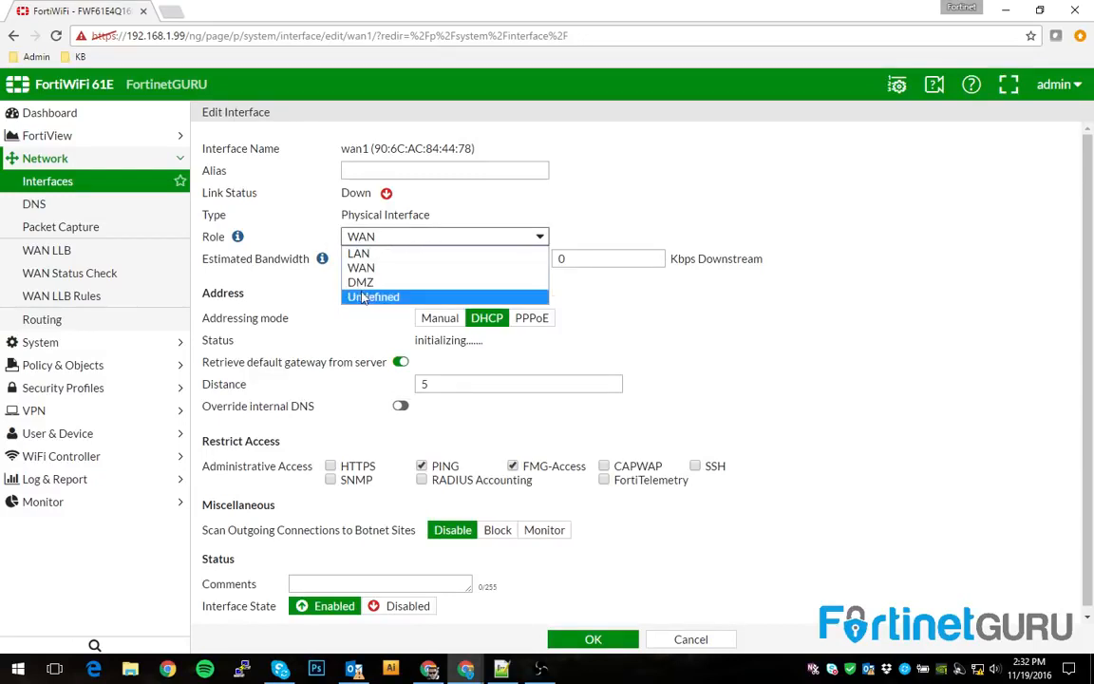
pyautogui.click(651, 197)
pyautogui.click(402, 259)
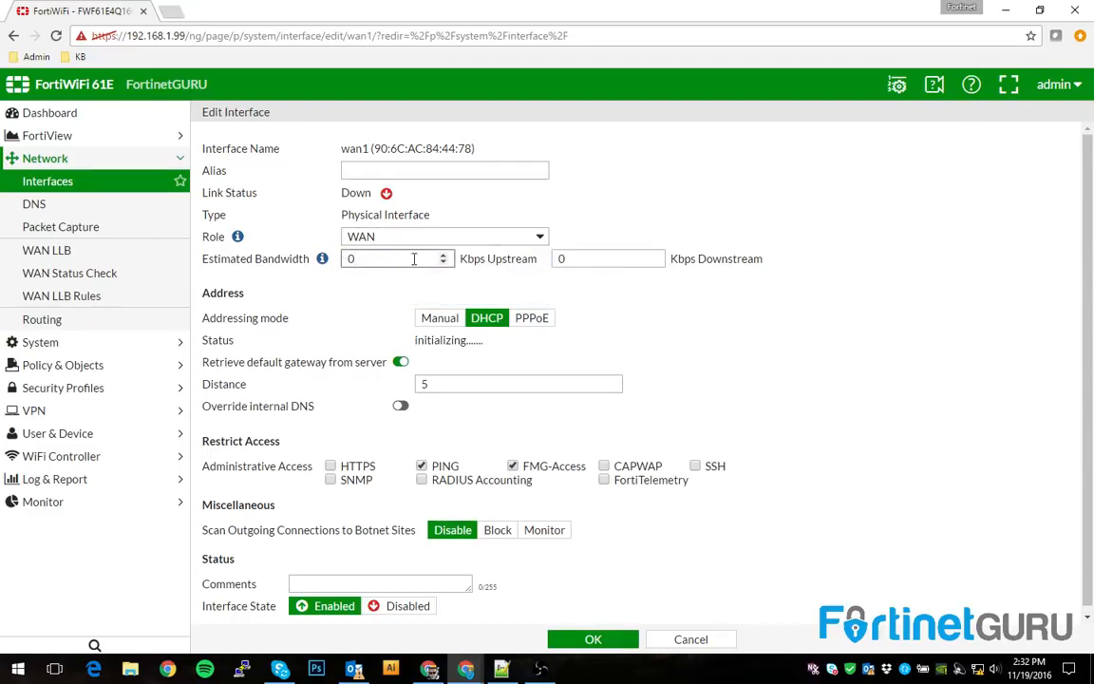
pyautogui.scroll(-1, 777, 350)
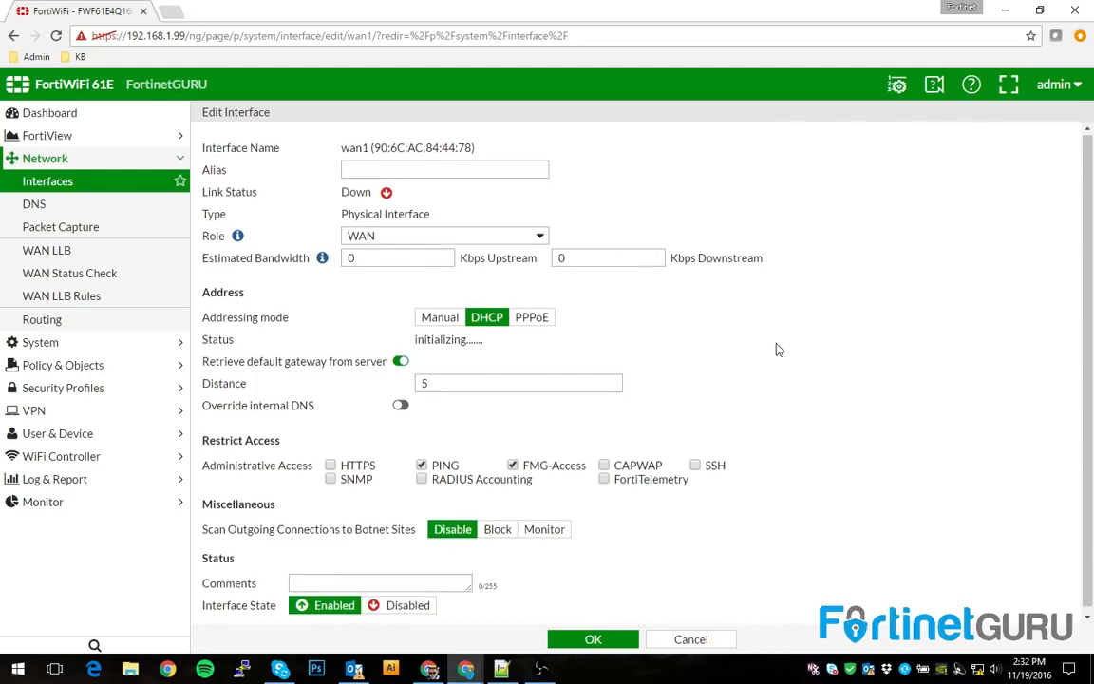
pyautogui.click(591, 637)
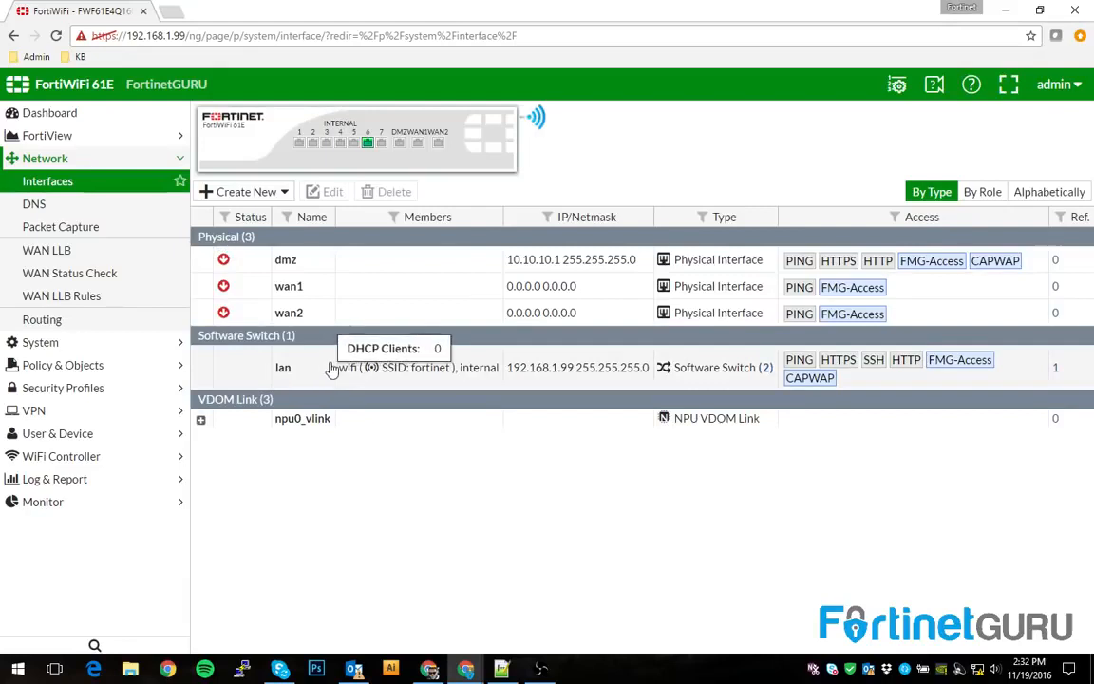
# Check the network DNS settings and the Packet Capture page.
pyautogui.click(55, 203)
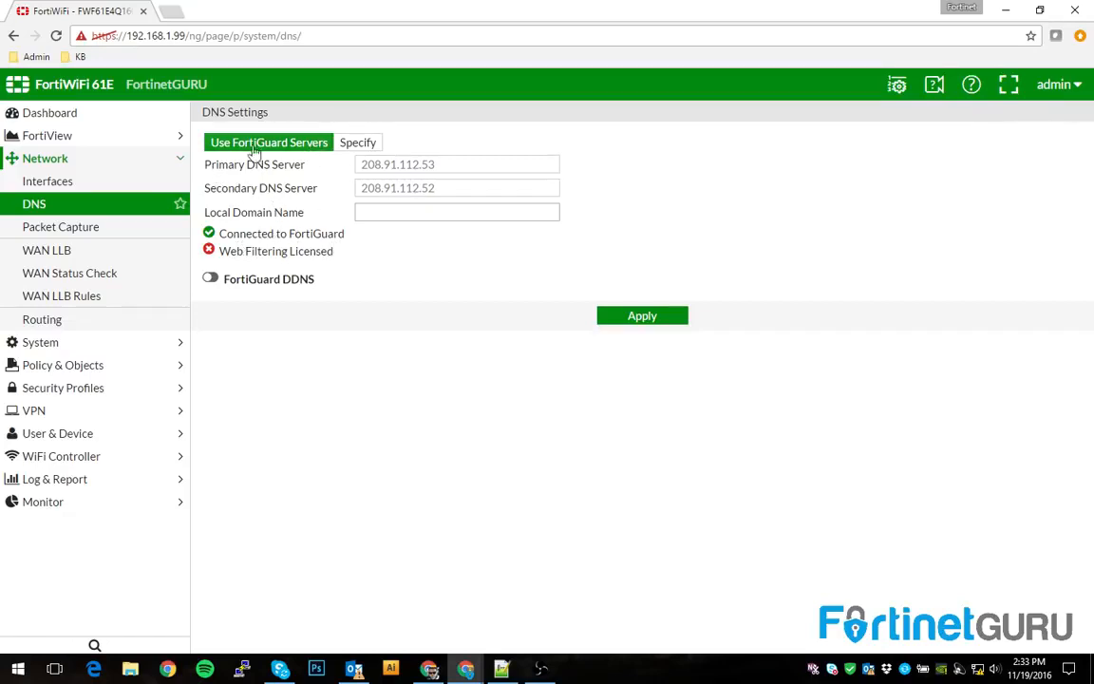
pyautogui.click(57, 236)
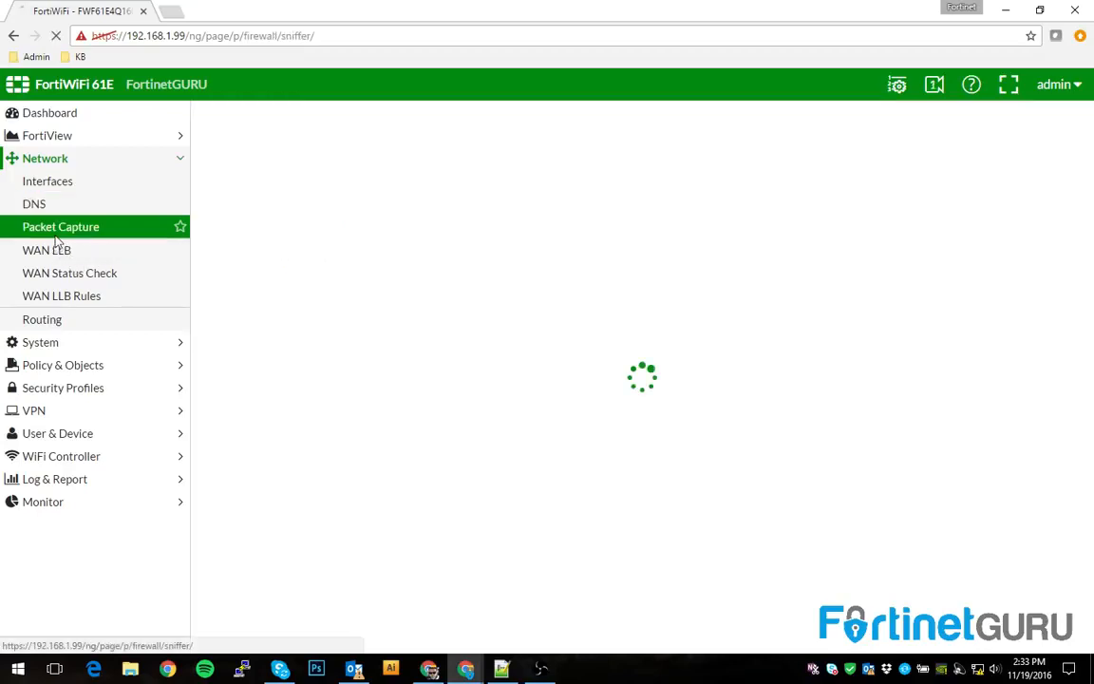
# Open the admin account from the system's administrators list for editing.
pyautogui.click(54, 340)
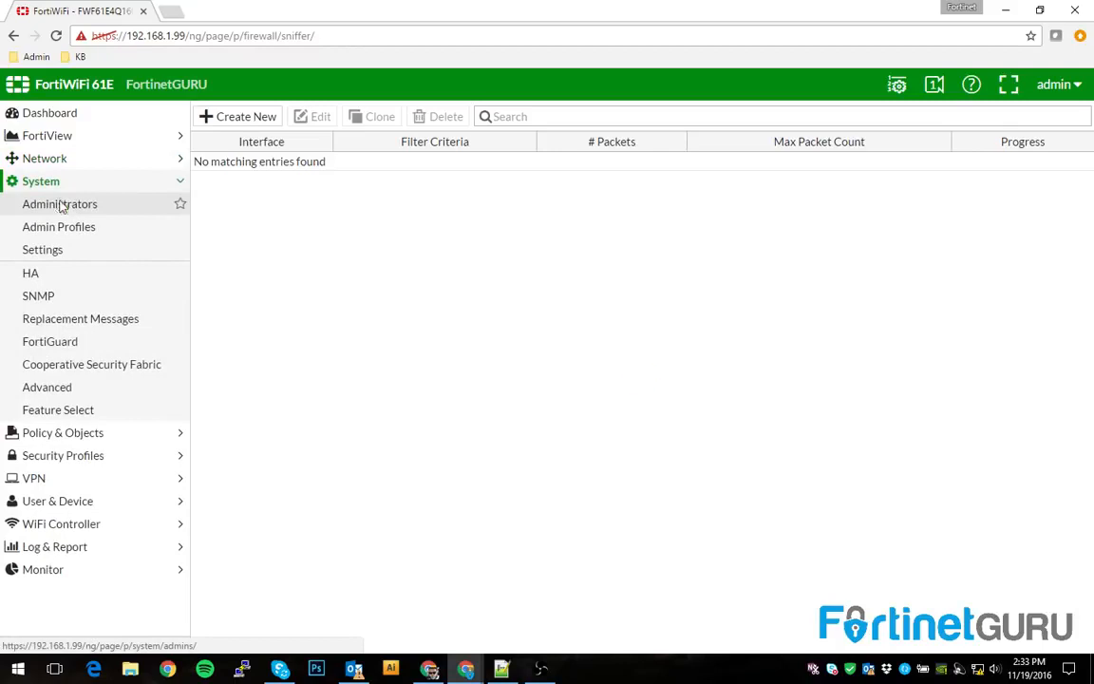
pyautogui.click(60, 205)
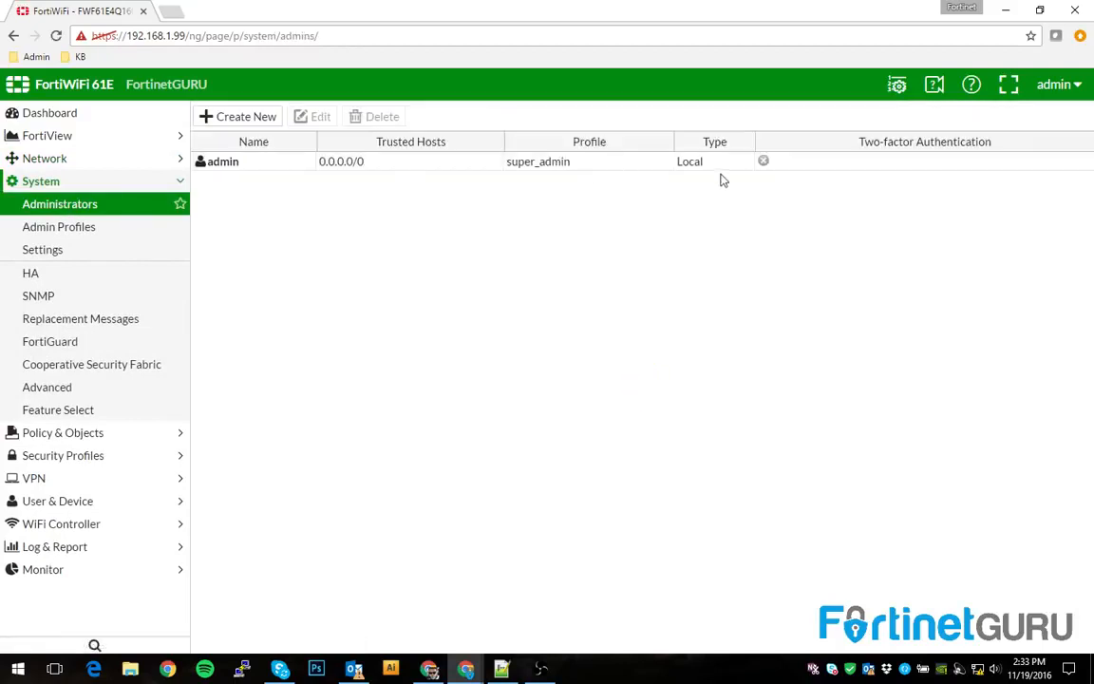
pyautogui.click(718, 166)
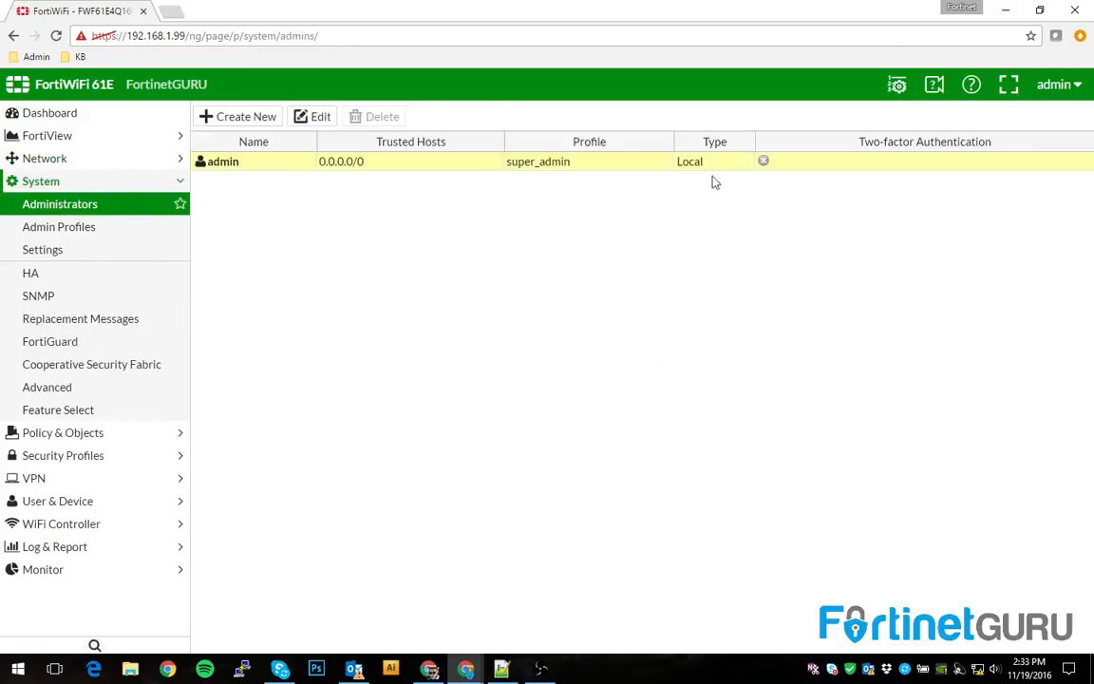
pyautogui.rightClick(370, 169)
pyautogui.click(394, 178)
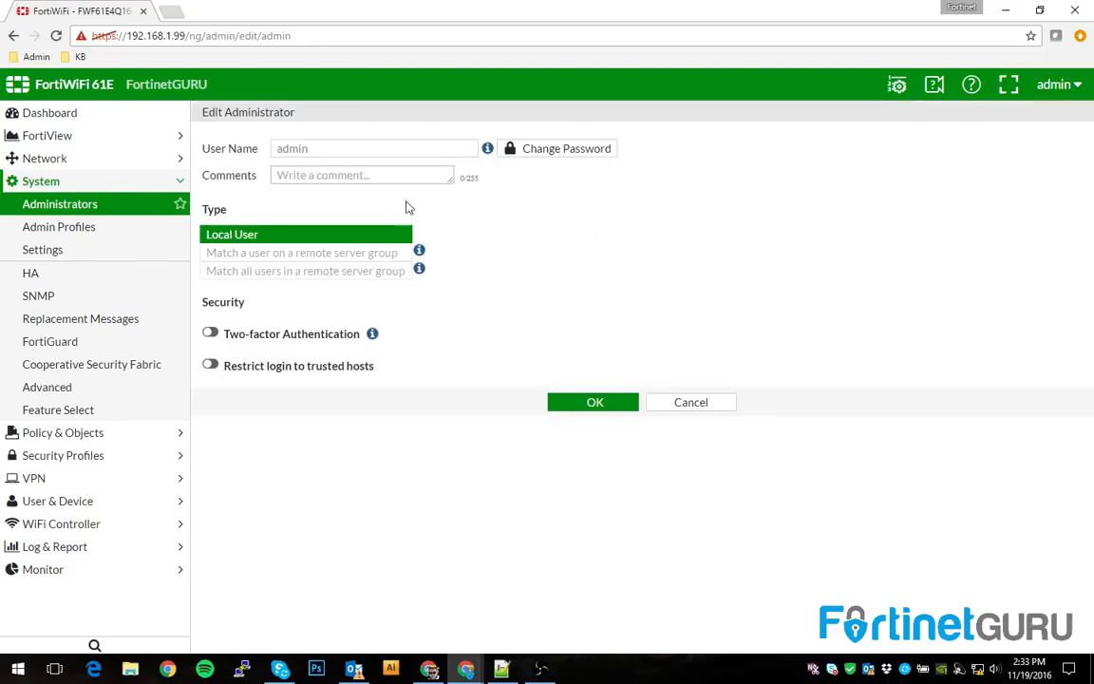
# Enter and confirm a new password for the admin account, leaving the old password blank, and save the administrator.
pyautogui.click(566, 152)
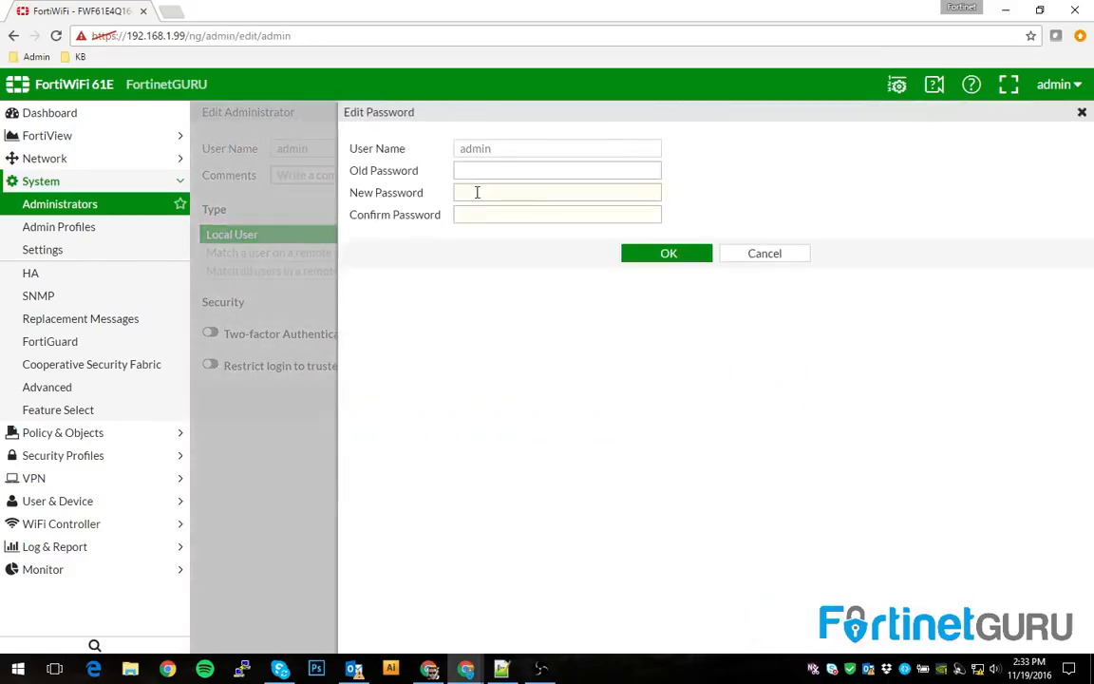
pyautogui.click(477, 192)
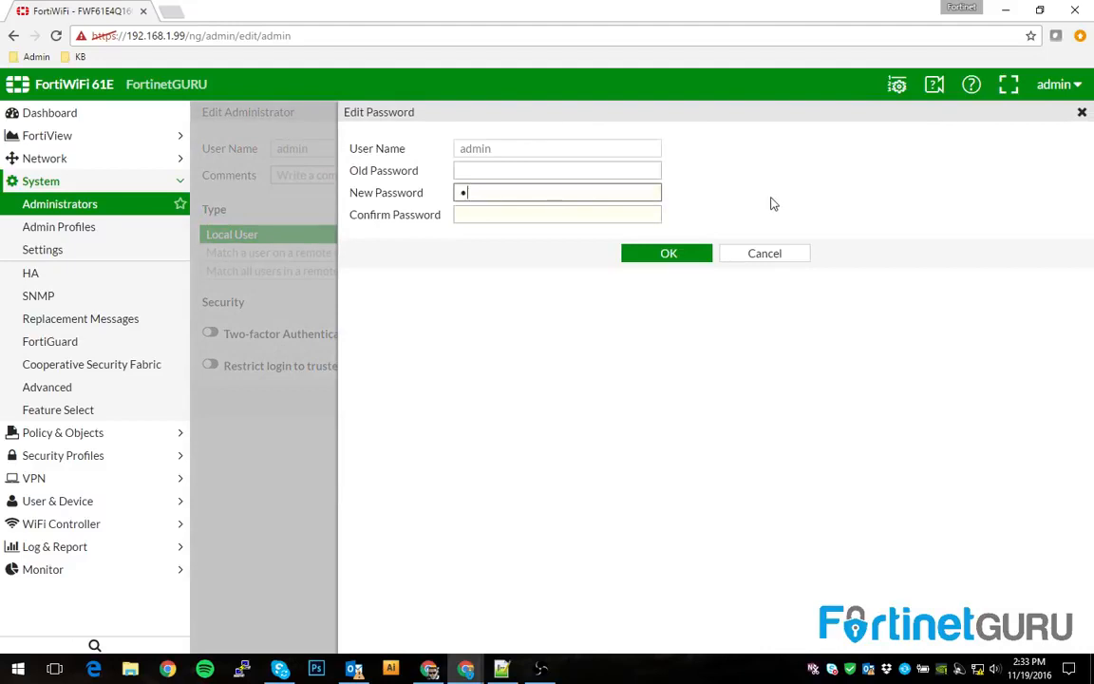
pyautogui.write('••••••••')
pyautogui.press('Tab')
pyautogui.write('•')
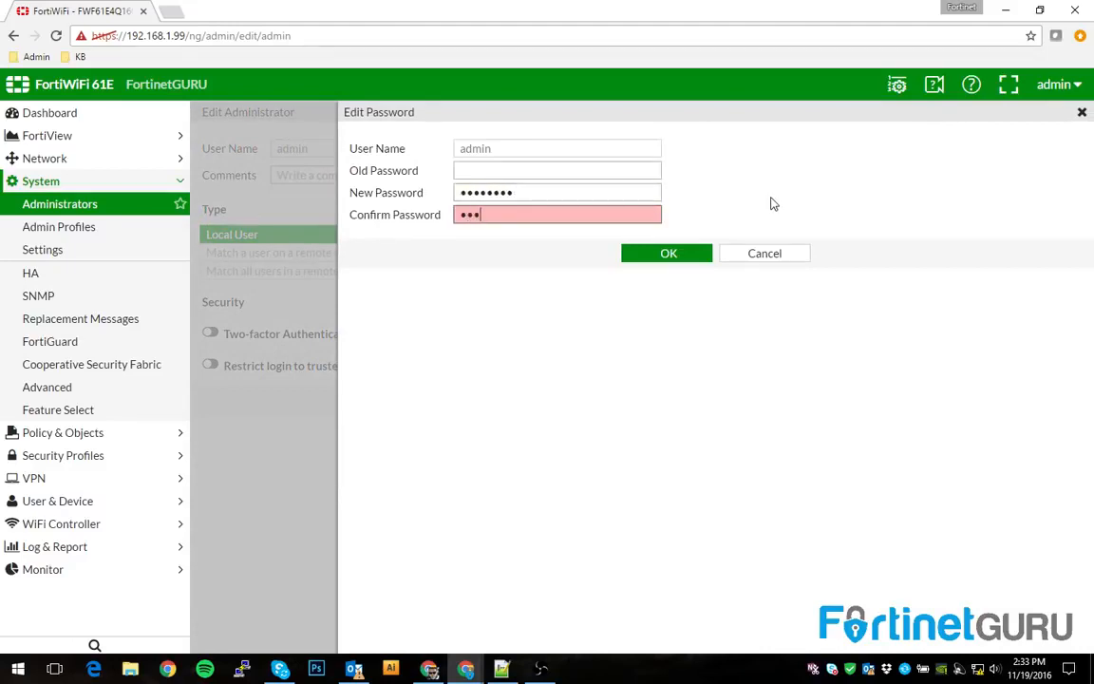
pyautogui.write('•••••••')
pyautogui.click(666, 254)
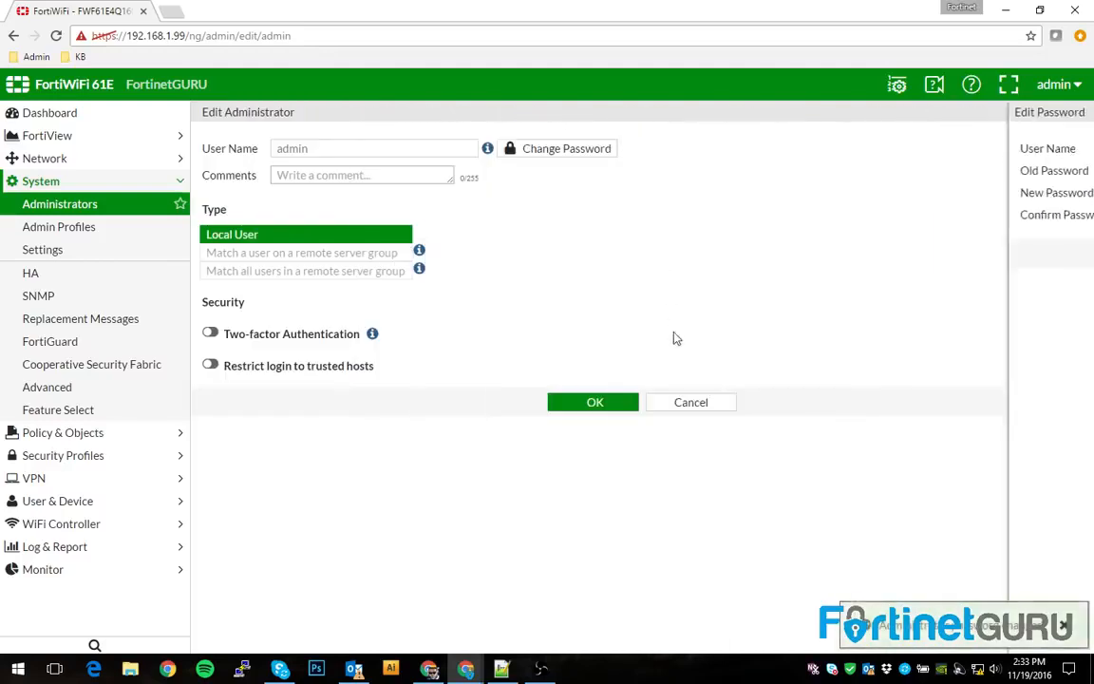
pyautogui.click(573, 404)
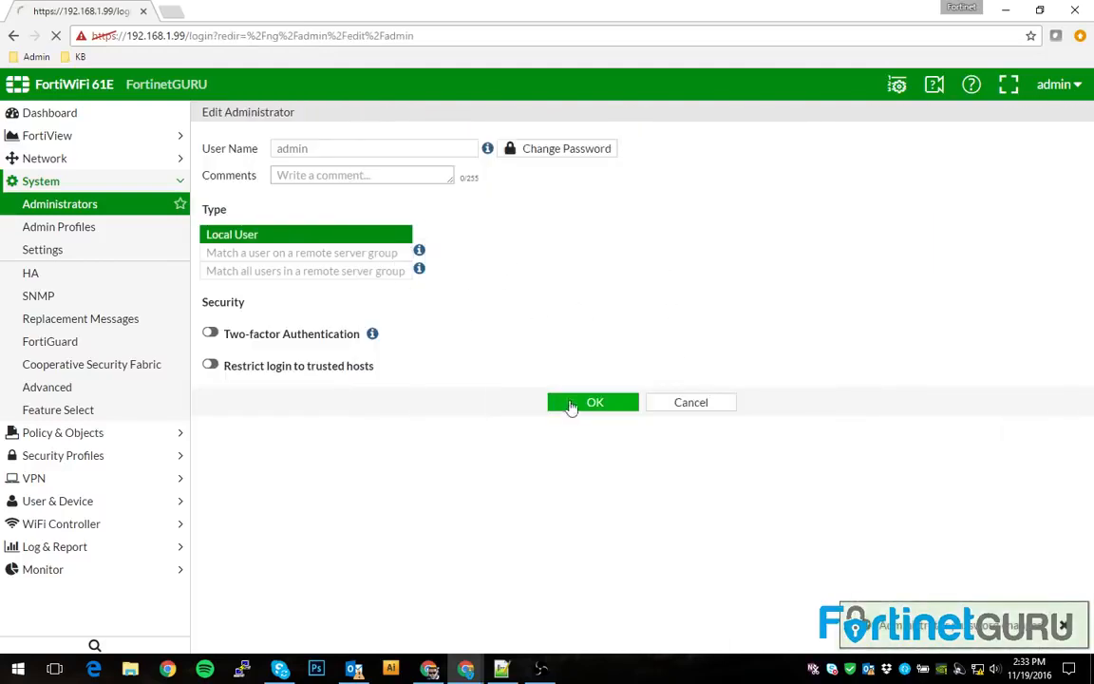
# Log back in as admin with the new account password.
pyautogui.write('admin')
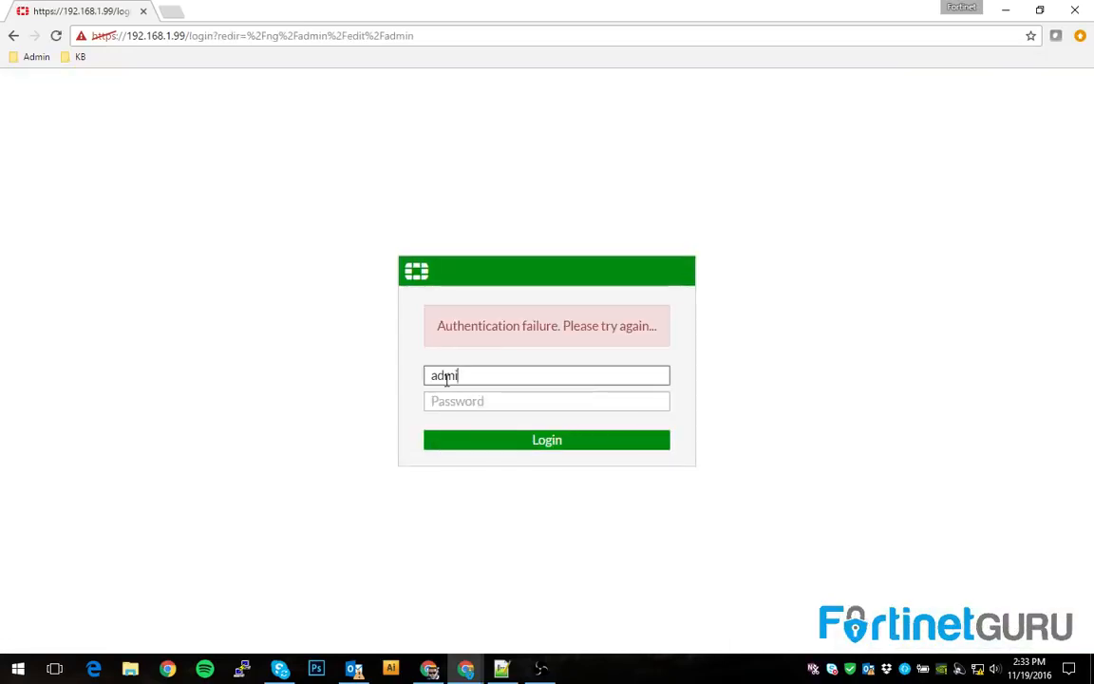
pyautogui.press('Tab')
pyautogui.write('••')
pyautogui.press('BackSpace')
pyautogui.press('BackSpace')
pyautogui.write('••••')
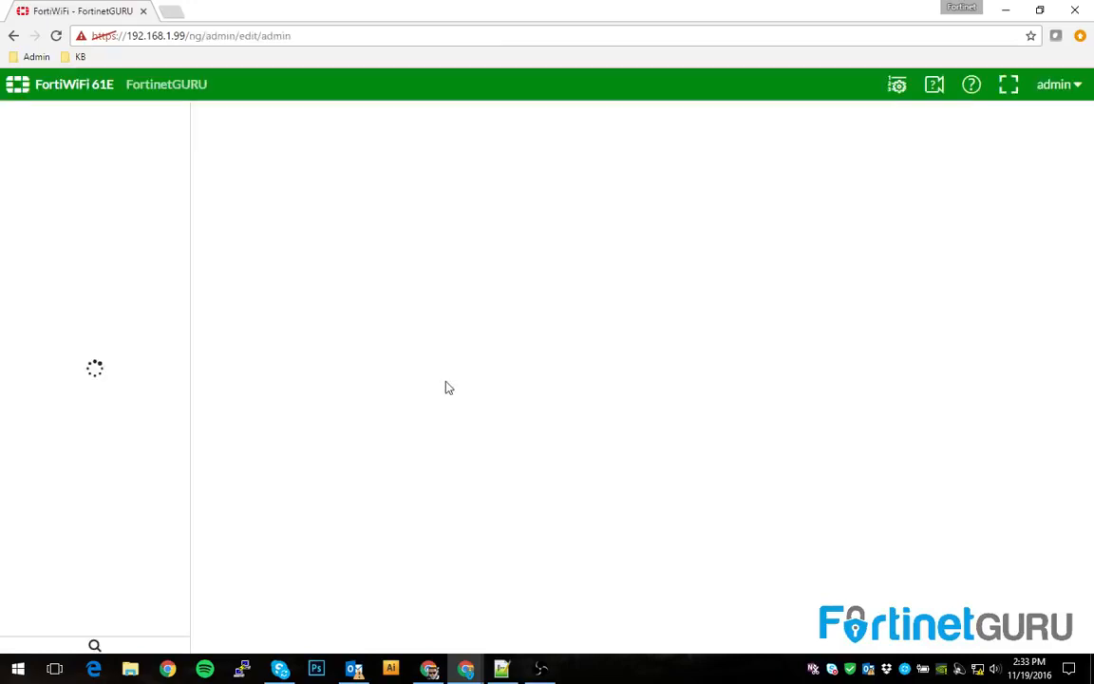
# Open the network interfaces list and examine the wan1 and lan entries.
pyautogui.click(49, 161)
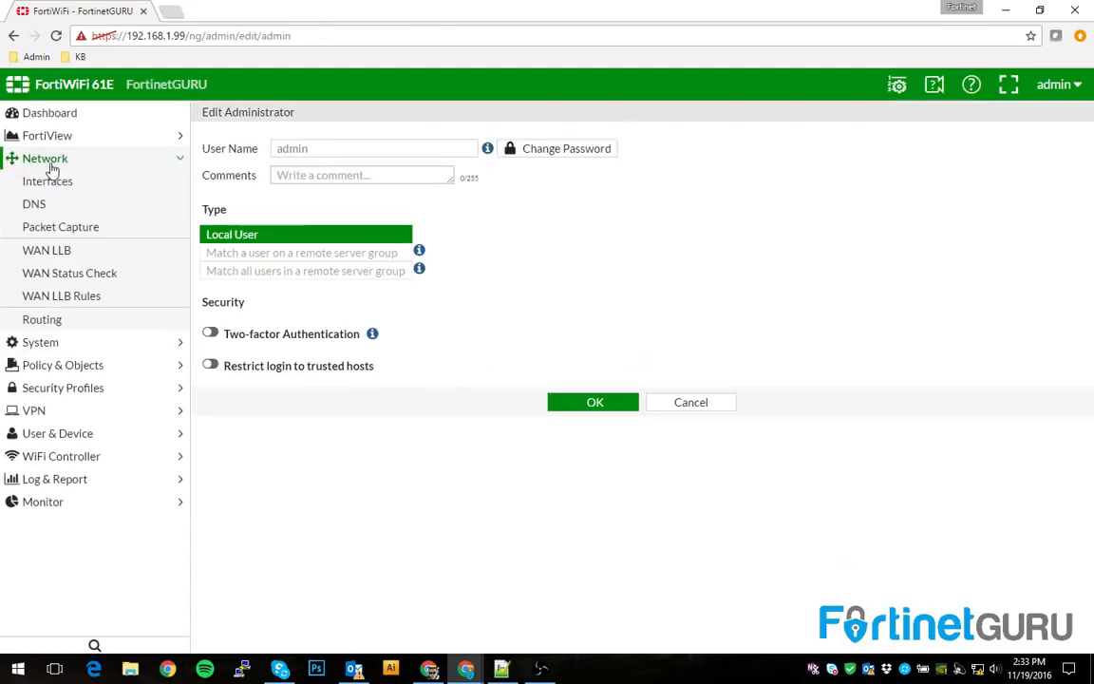
pyautogui.click(46, 180)
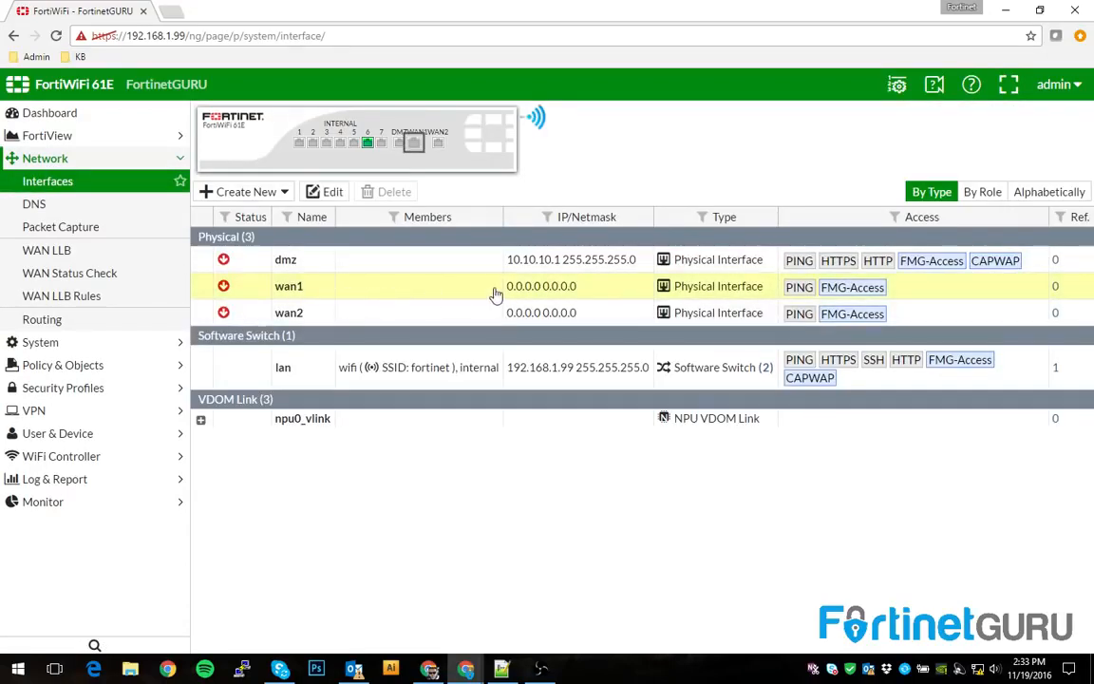
pyautogui.click(344, 370)
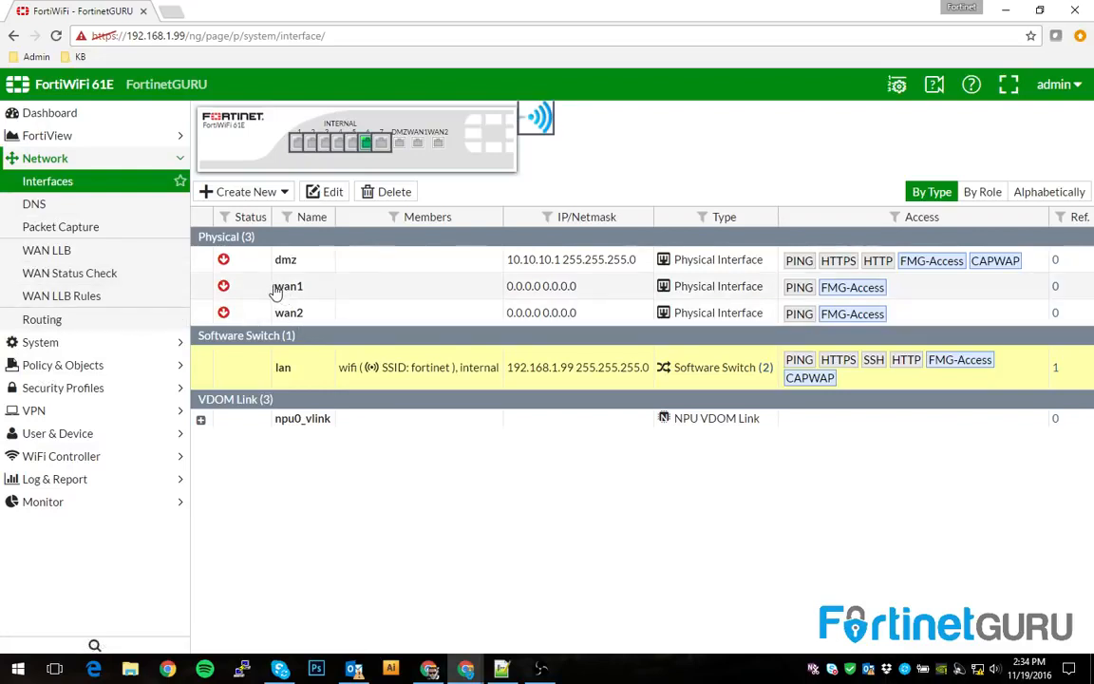
pyautogui.click(76, 321)
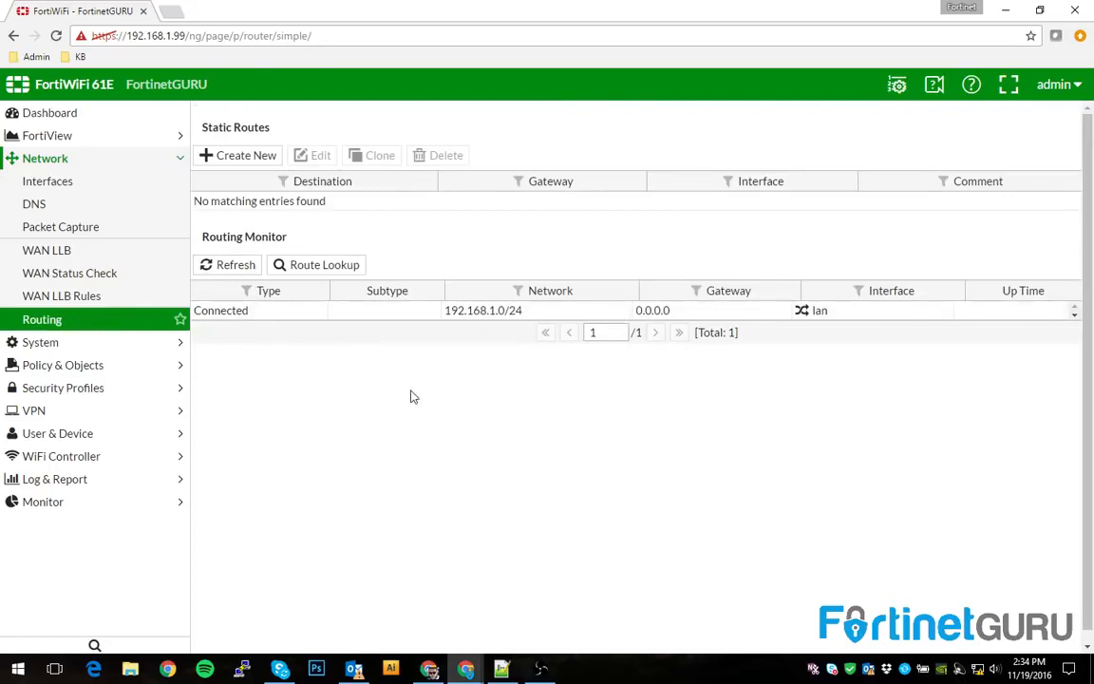
pyautogui.click(235, 159)
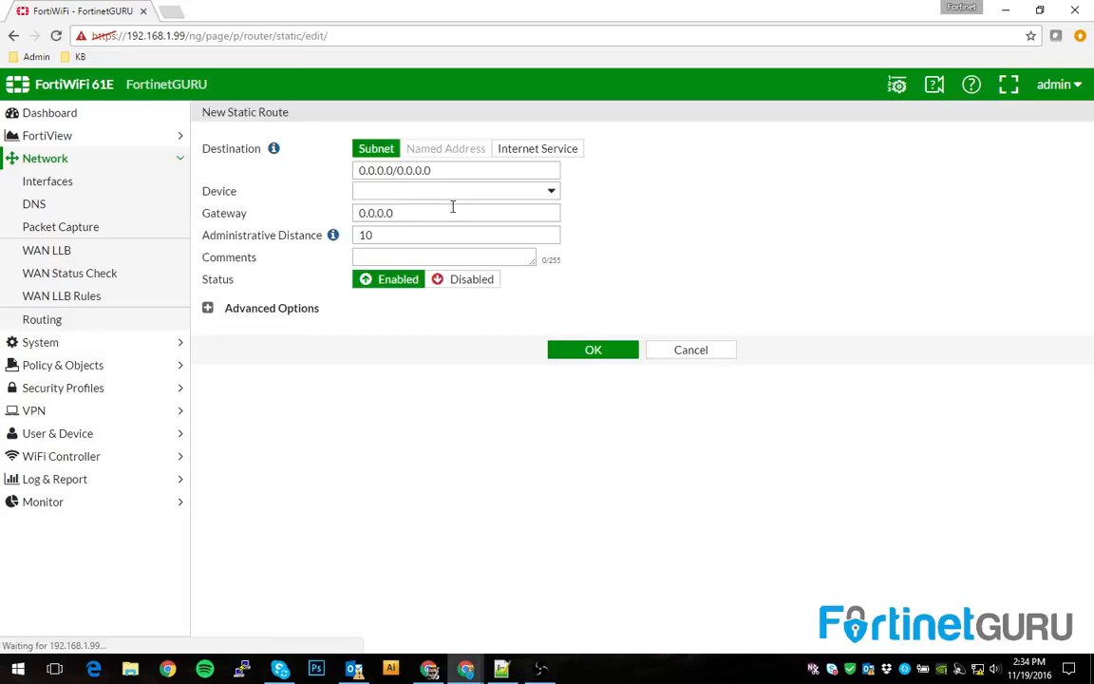
pyautogui.click(371, 201)
pyautogui.click(393, 269)
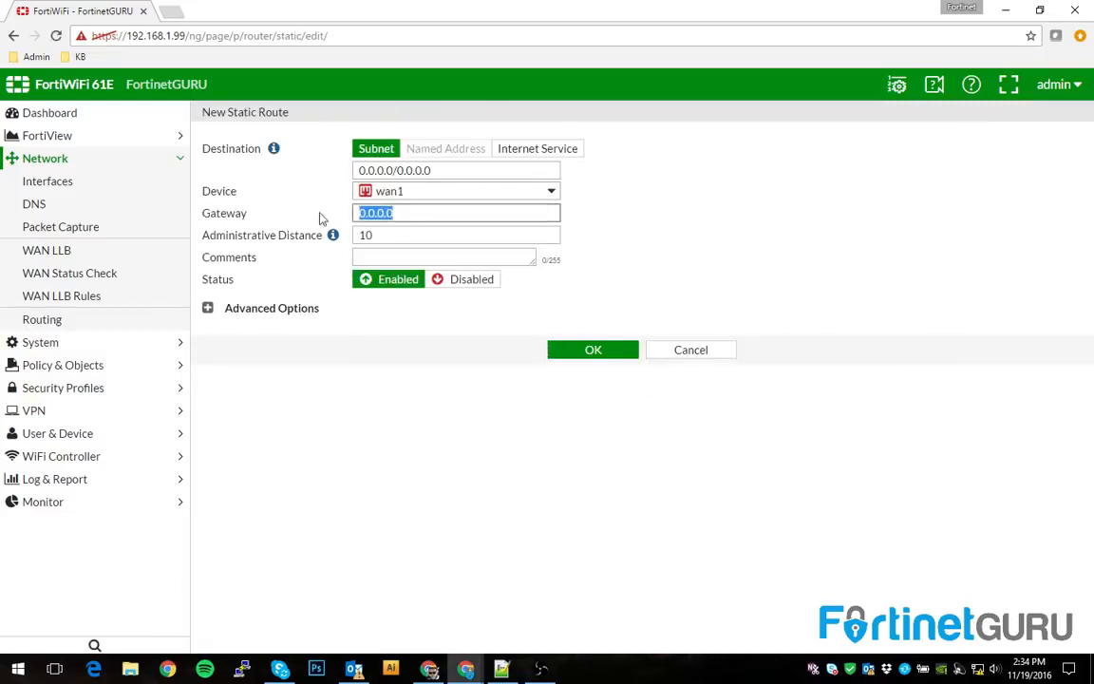
pyautogui.click(690, 350)
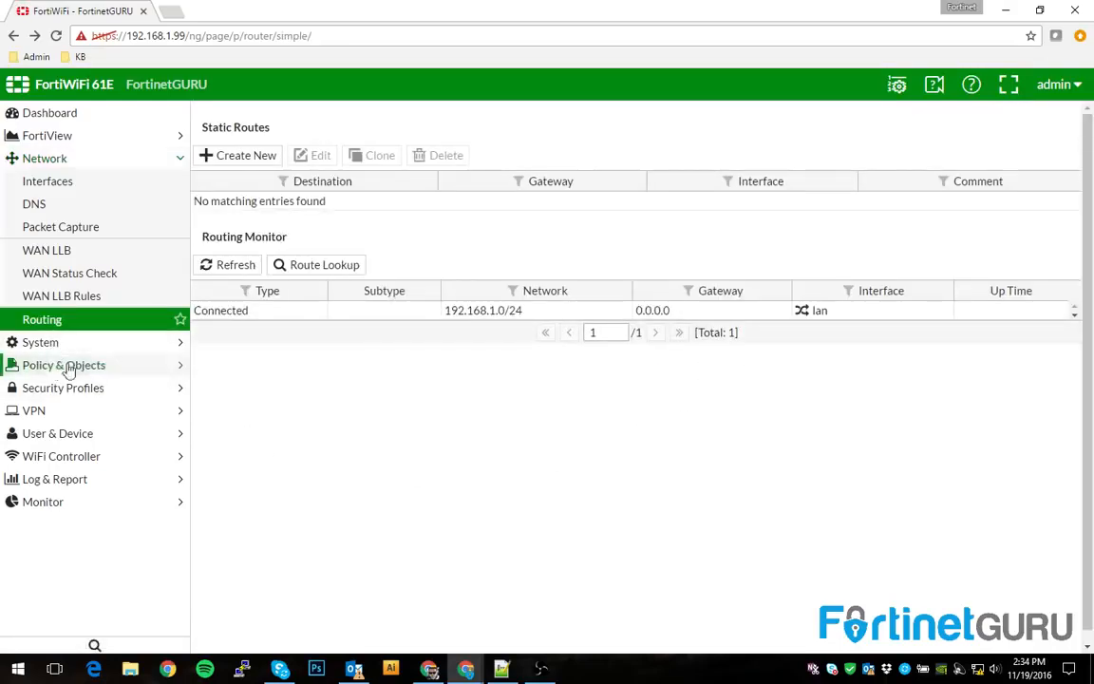
# Start a new IPv4 policy named ALLOW_ALL with lan as the incoming interface and wan1 as the outgoing interface.
pyautogui.click(28, 364)
pyautogui.click(32, 227)
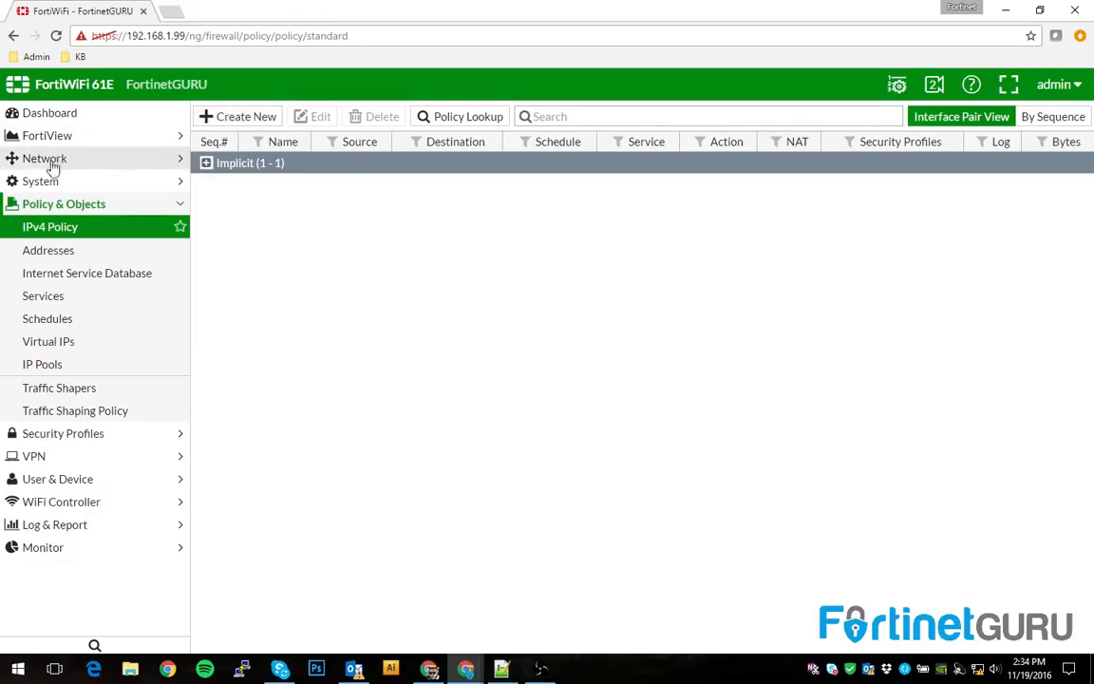
pyautogui.click(242, 118)
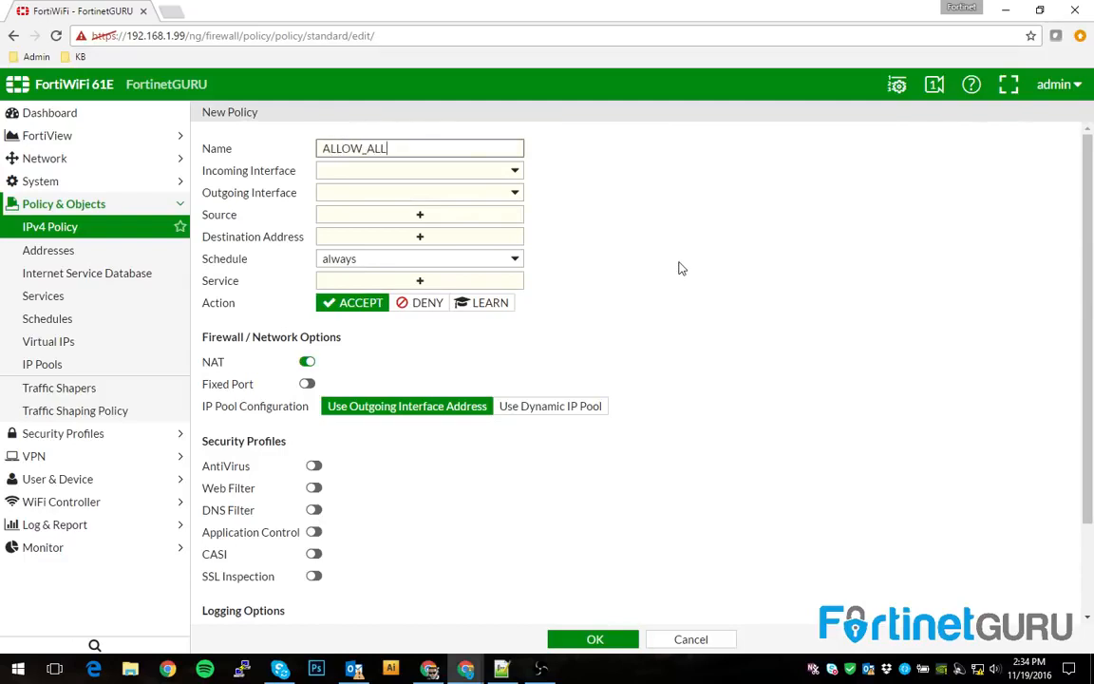
pyautogui.click(487, 174)
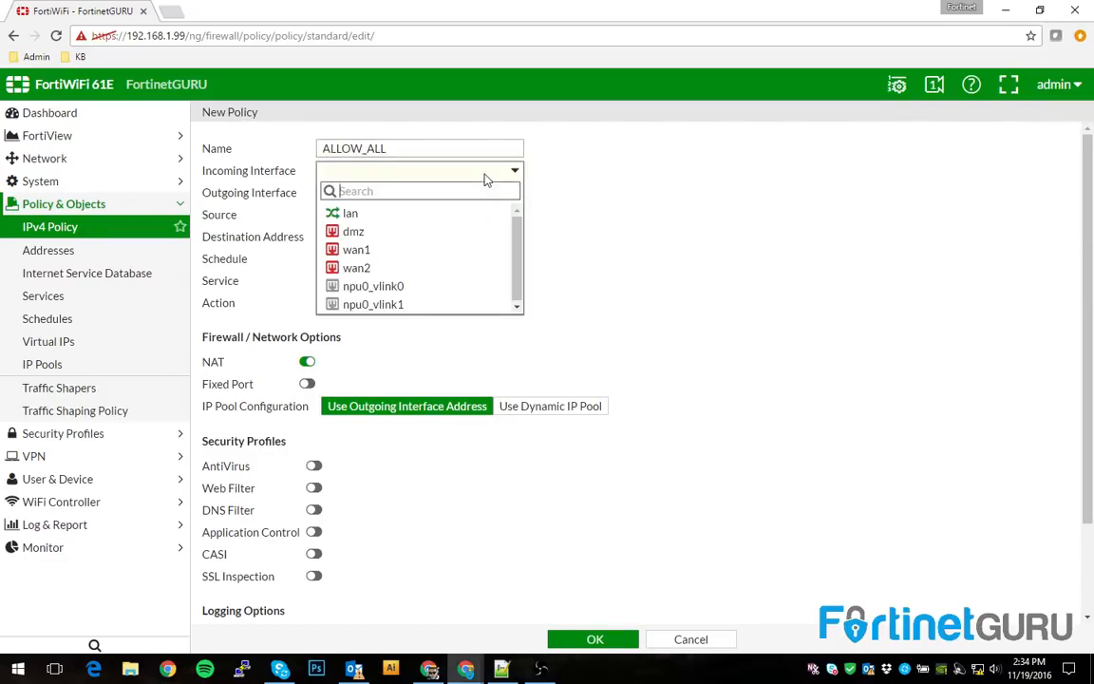
pyautogui.click(350, 213)
pyautogui.click(393, 194)
pyautogui.click(356, 272)
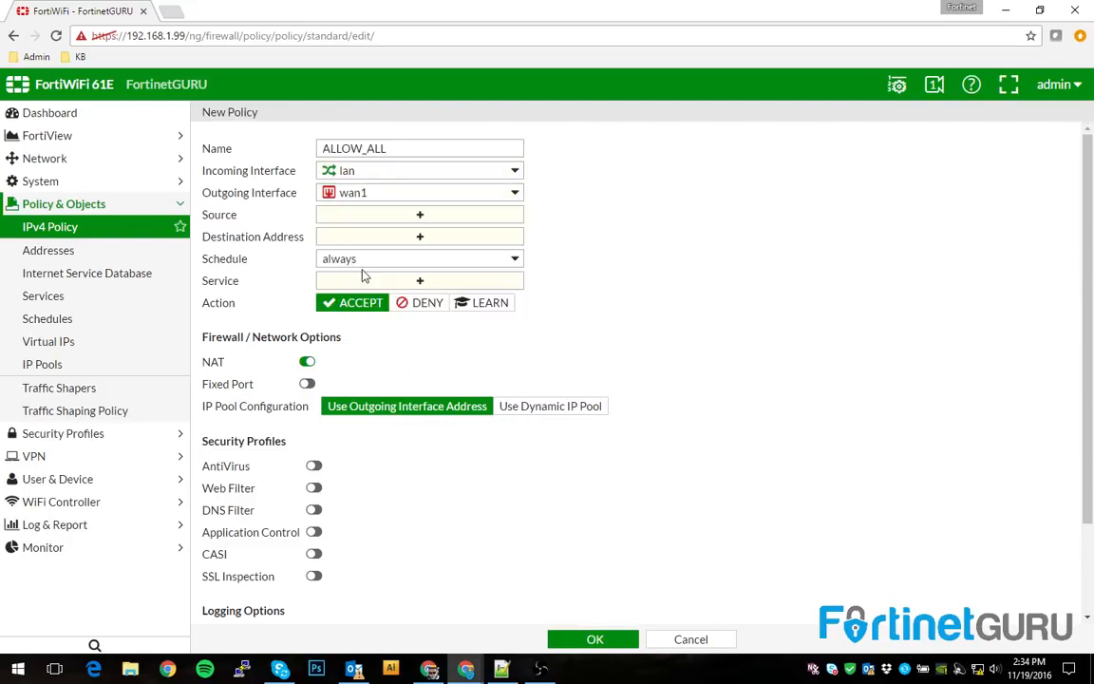
# Set the policy's source and destination address to all and its service to ALL, keep NAT on, and save it.
pyautogui.click(350, 215)
pyautogui.click(901, 197)
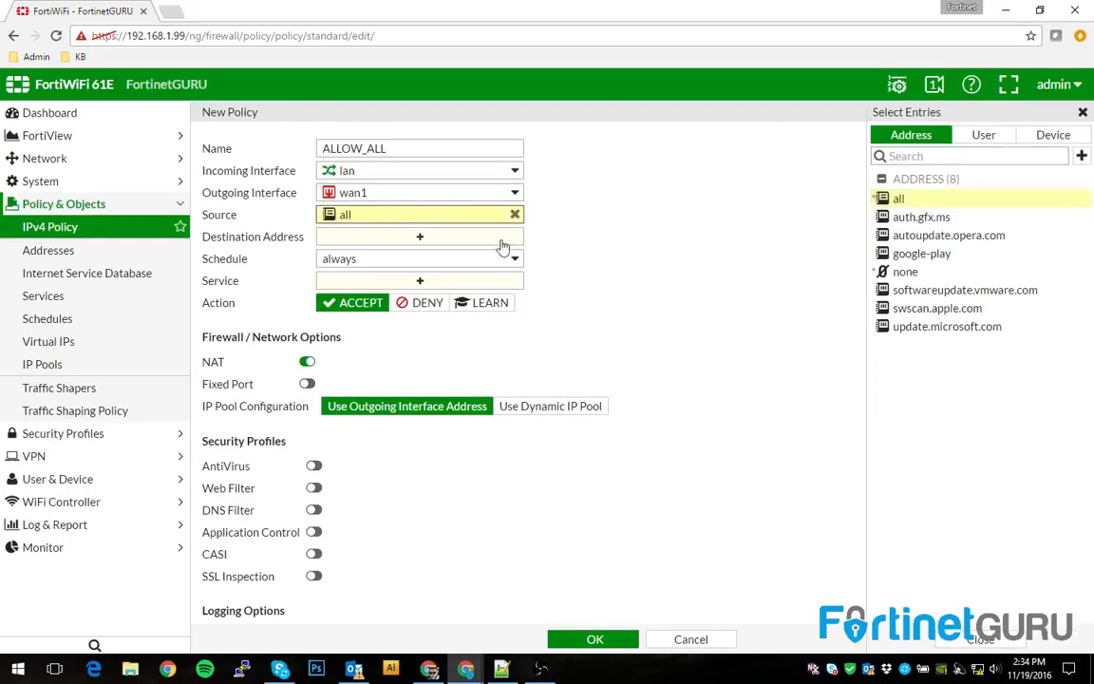
pyautogui.click(501, 237)
pyautogui.click(902, 178)
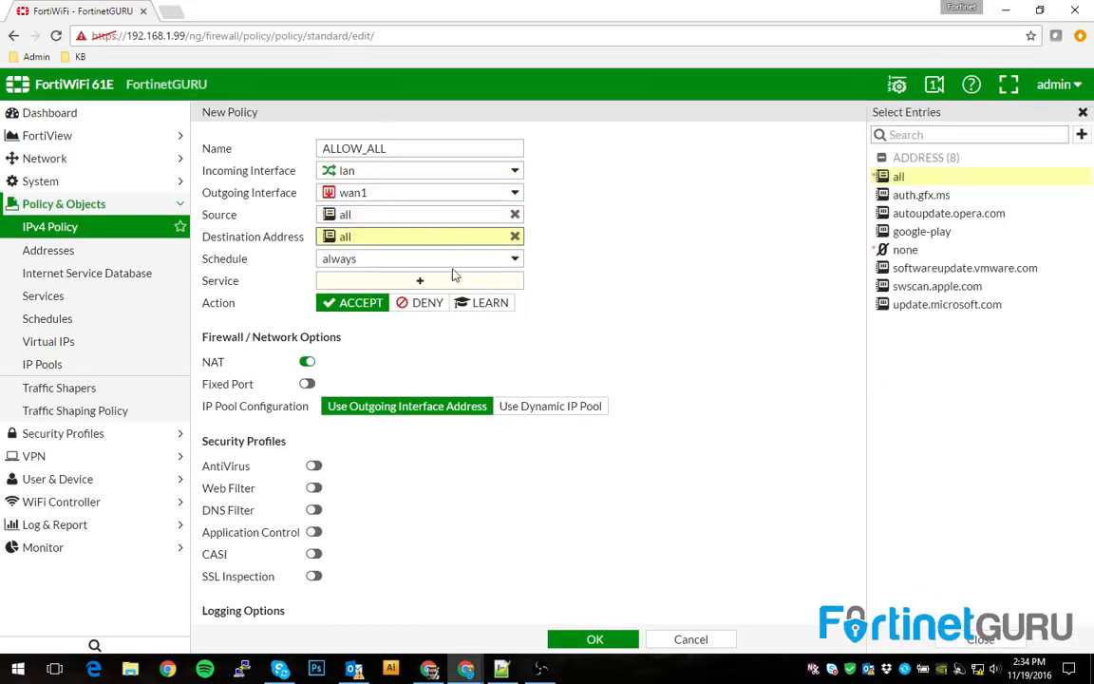
pyautogui.click(378, 283)
pyautogui.click(903, 194)
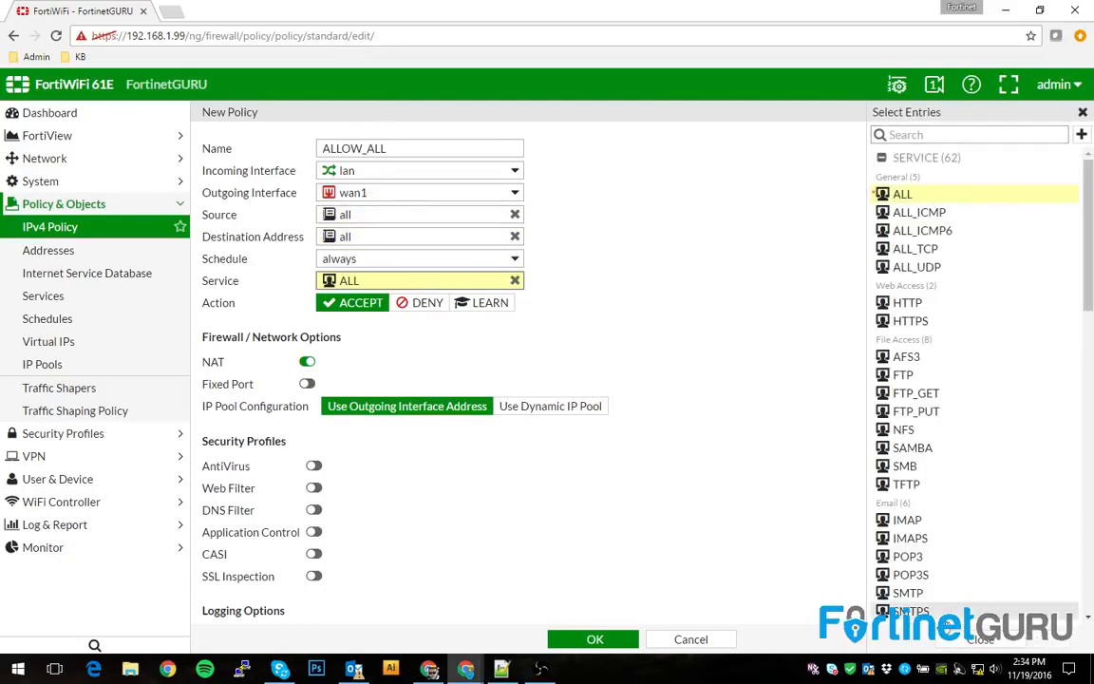
pyautogui.click(236, 361)
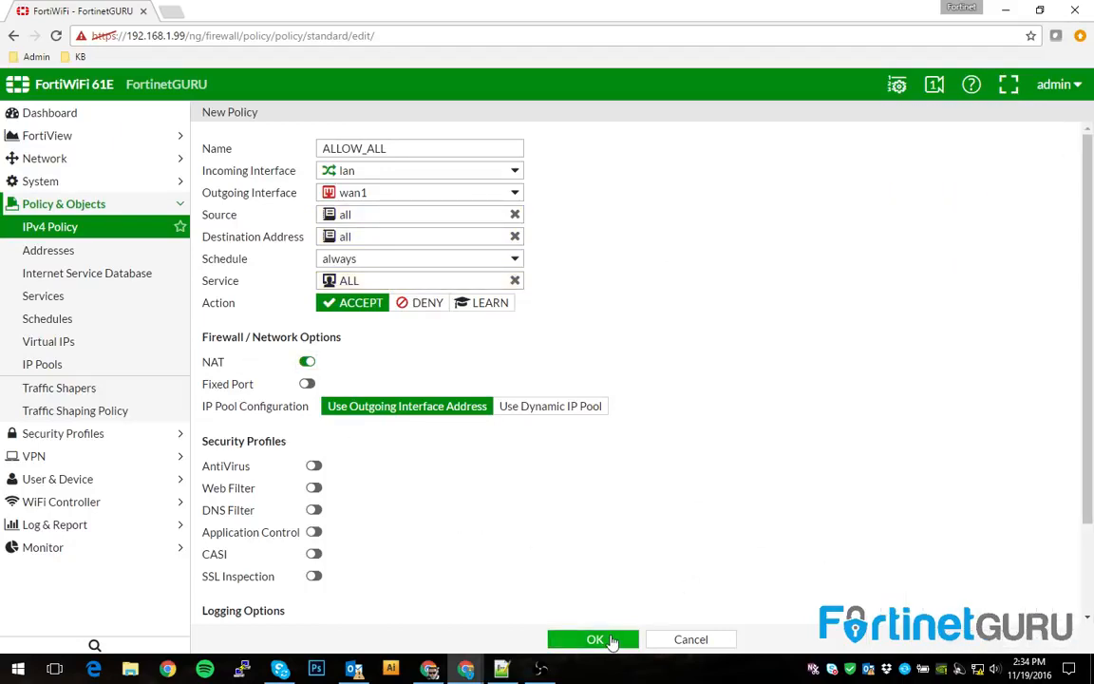
pyautogui.click(612, 643)
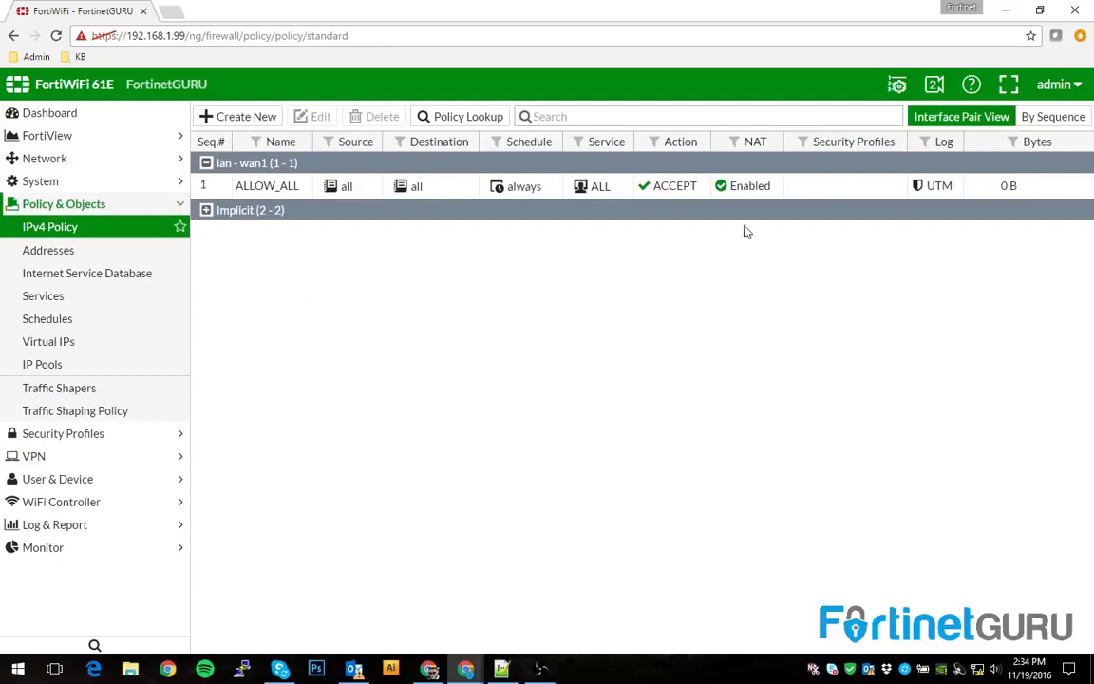
# Insert an empty policy above the ALLOW_ALL policy.
pyautogui.rightClick(218, 188)
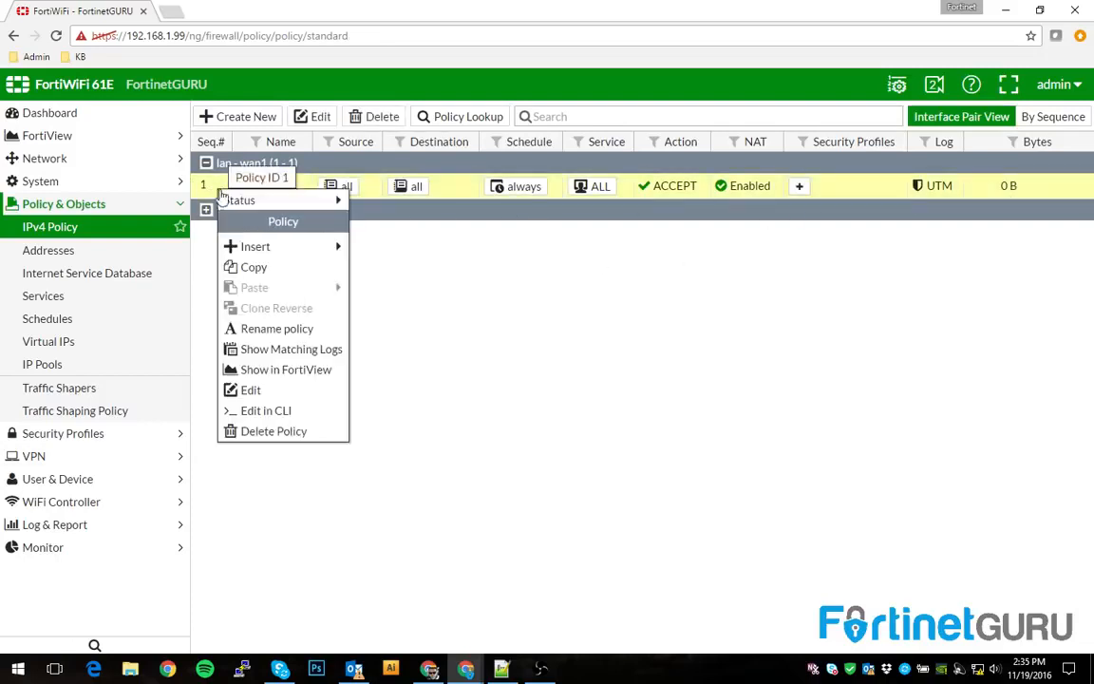
pyautogui.moveTo(253, 250)
pyautogui.click(366, 247)
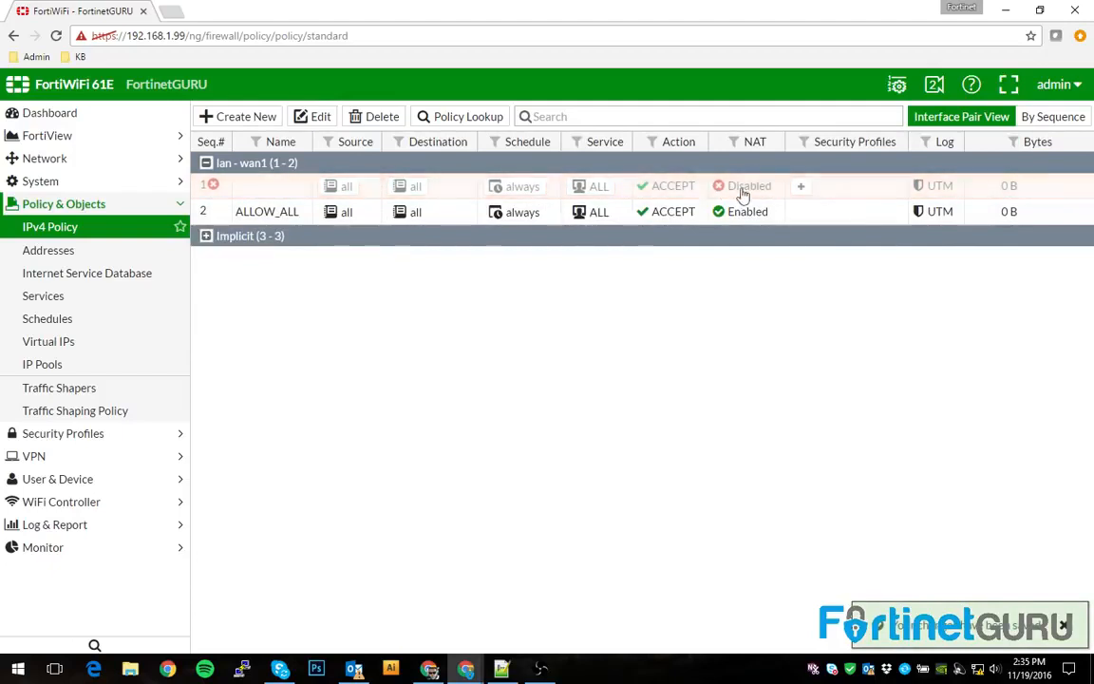
# Change the service of the new unnamed lan-to-wan1 policy to HTTP.
pyautogui.click(598, 188)
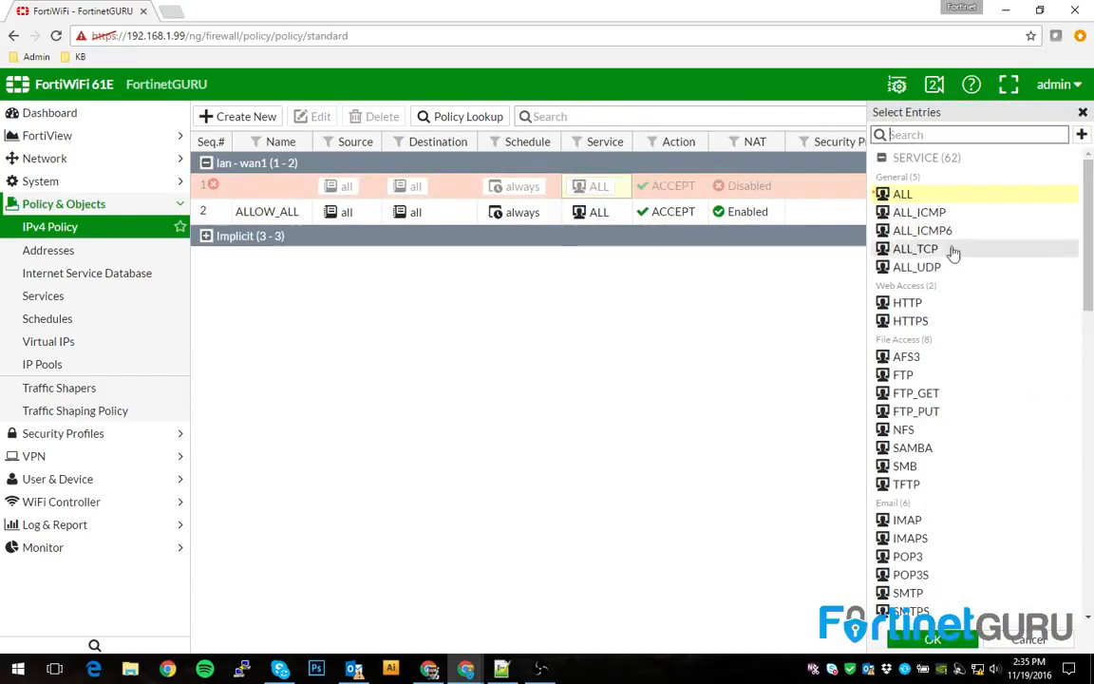
pyautogui.scroll(-4, 970, 283)
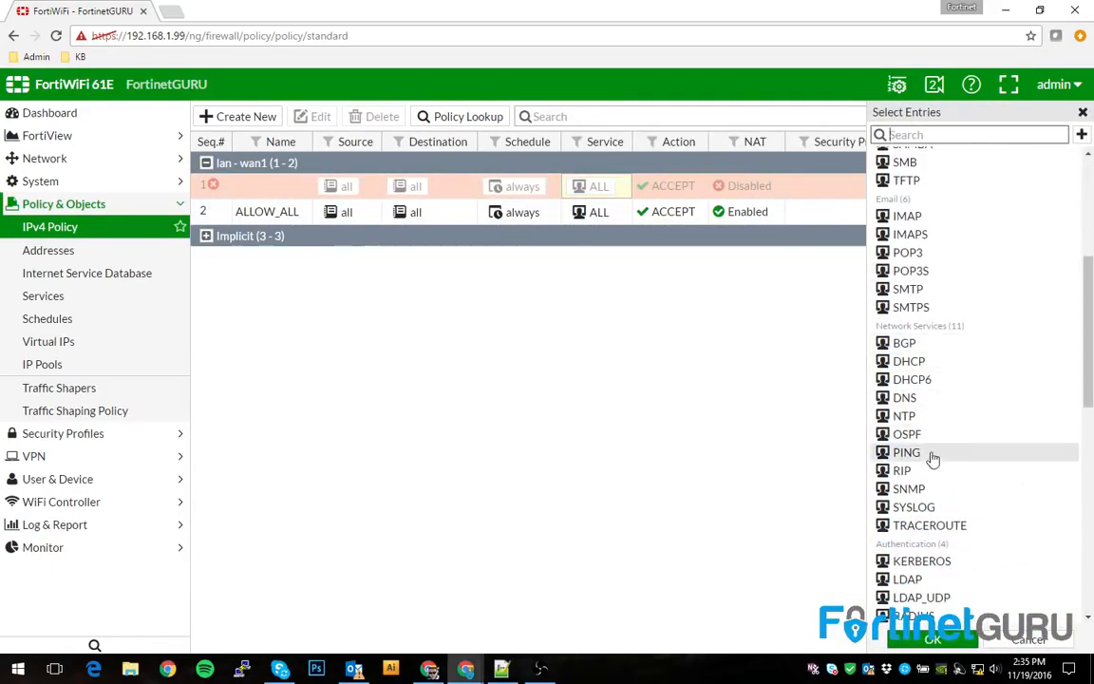
pyautogui.scroll(-3, 926, 526)
pyautogui.scroll(7, 929, 527)
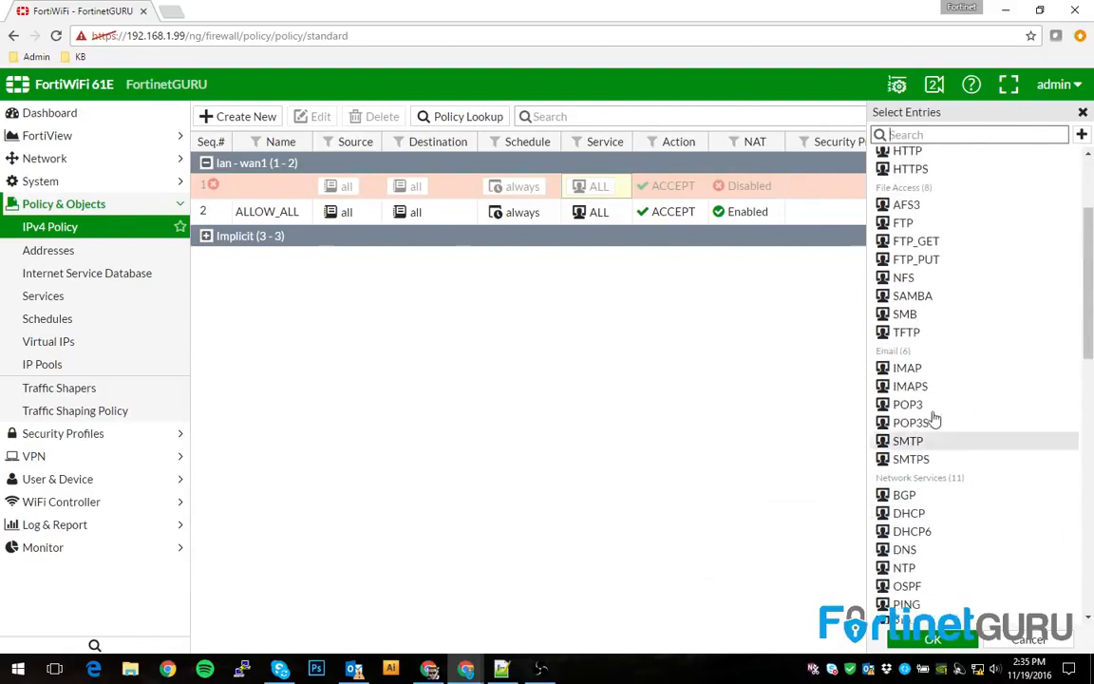
pyautogui.click(936, 304)
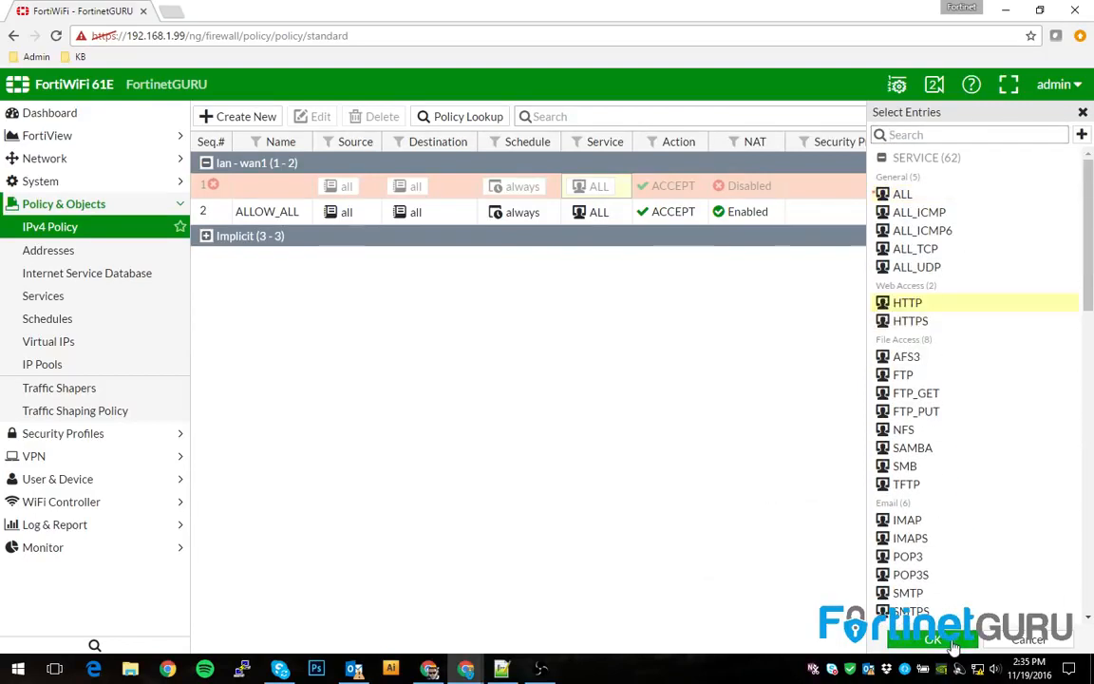
pyautogui.click(440, 406)
# Enable the unnamed HTTP policy above ALLOW_ALL.
pyautogui.rightClick(229, 196)
pyautogui.moveTo(275, 195)
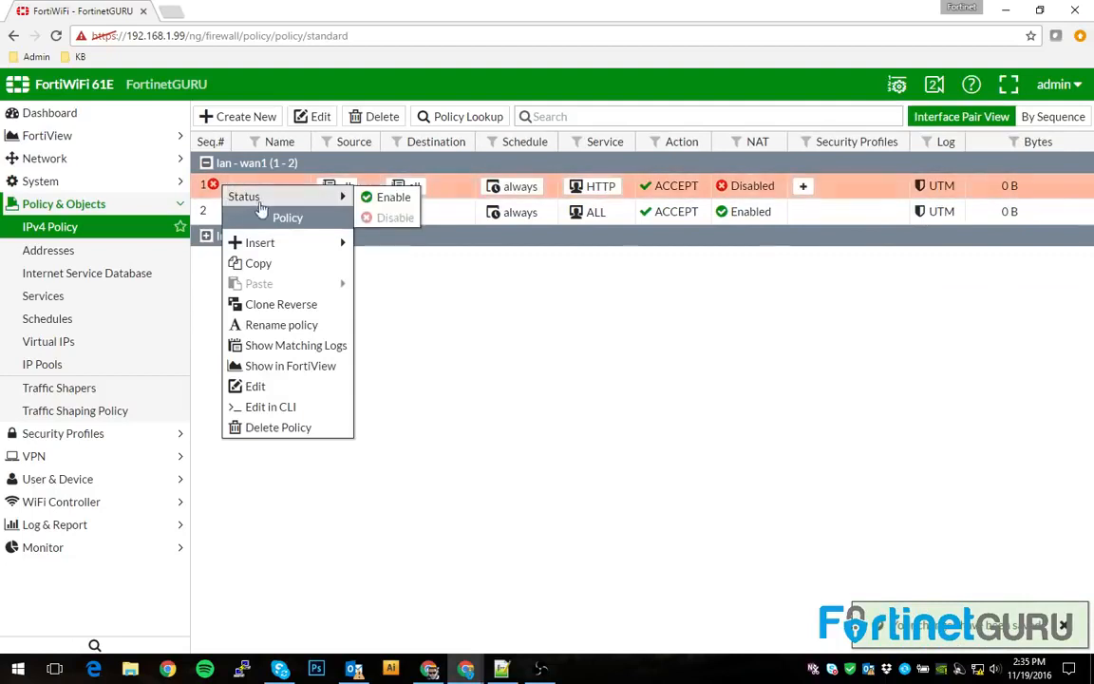
pyautogui.click(390, 195)
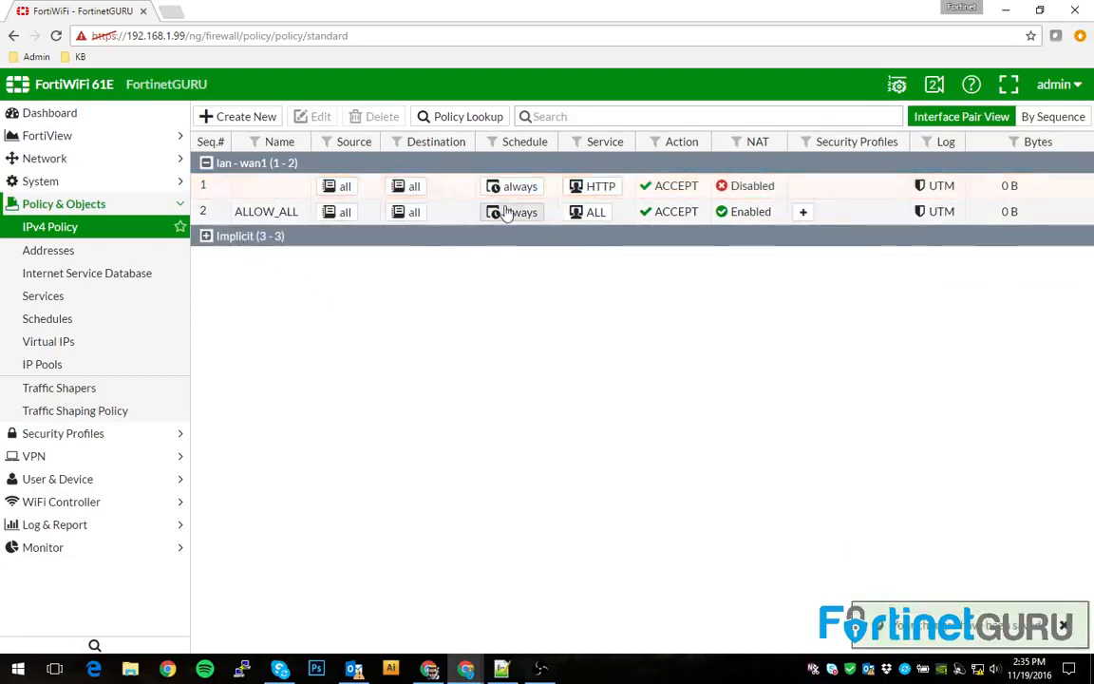
# Insert an empty lan-to-wan1 policy above the HTTP policy, and move it directly below the HTTP policy.
pyautogui.rightClick(234, 190)
pyautogui.moveTo(244, 193)
pyautogui.moveTo(294, 242)
pyautogui.click(391, 238)
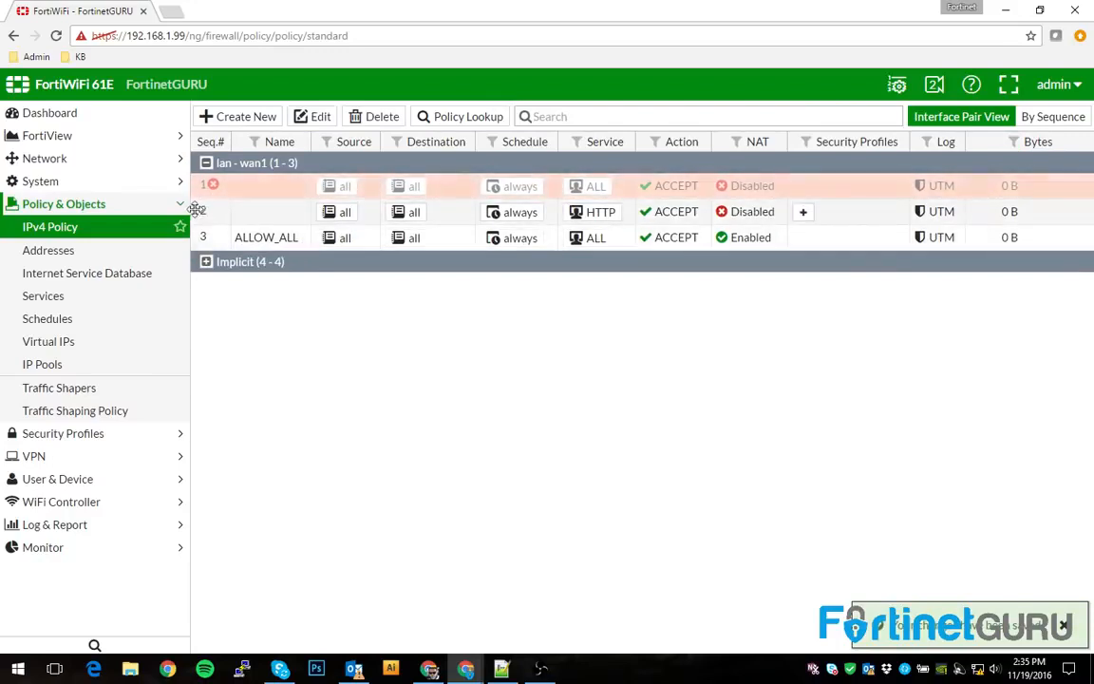
pyautogui.click(261, 217)
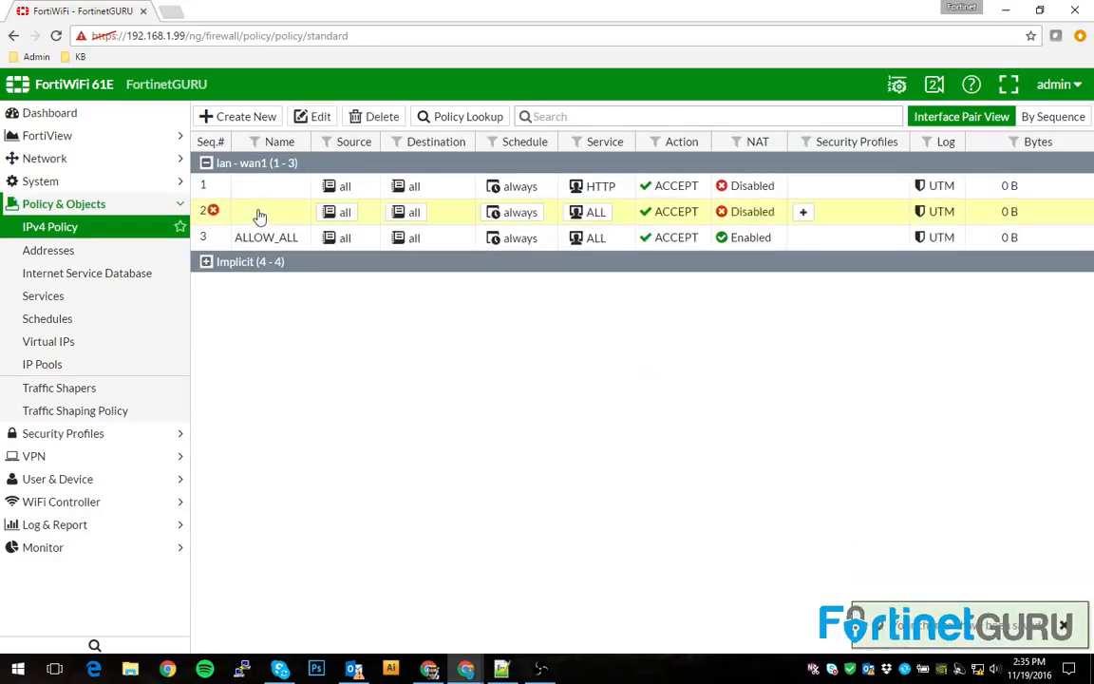
# Change the service of the disabled policy between the HTTP and ALLOW_ALL policies to HTTPS.
pyautogui.rightClick(259, 215)
pyautogui.click(657, 286)
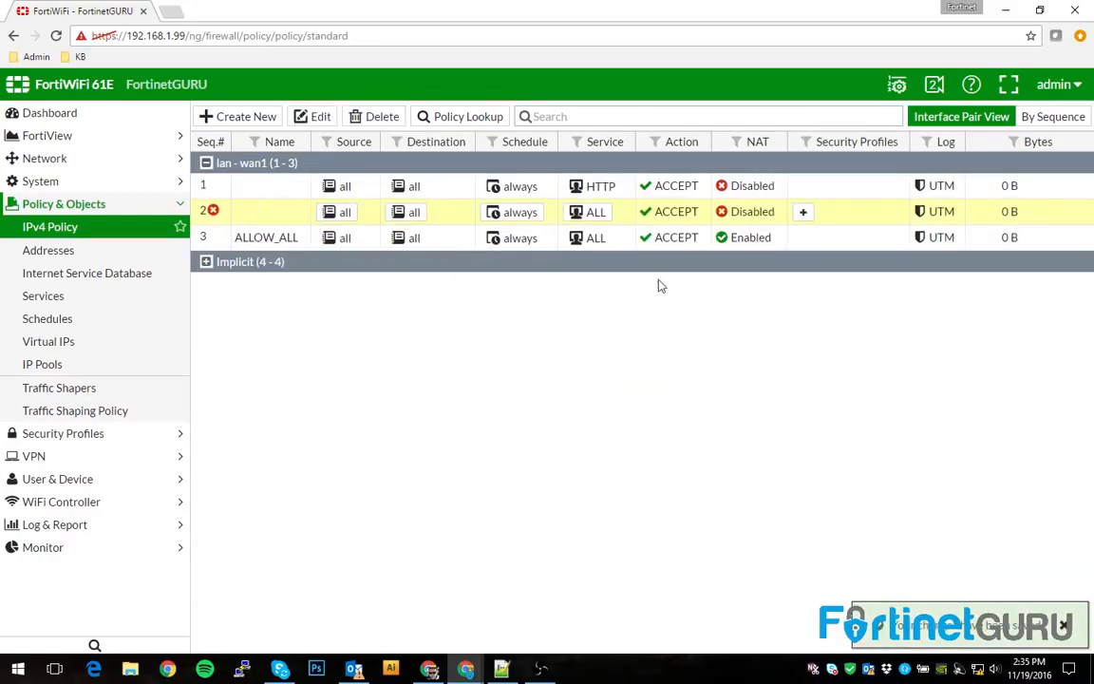
pyautogui.click(595, 212)
pyautogui.click(910, 321)
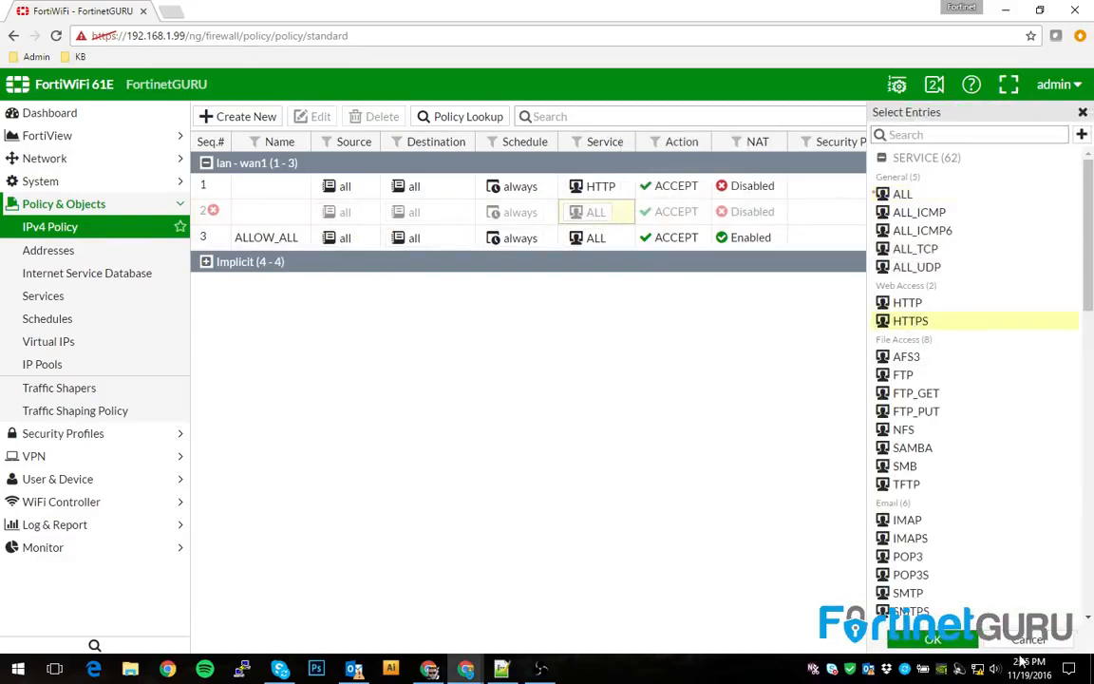
pyautogui.click(932, 639)
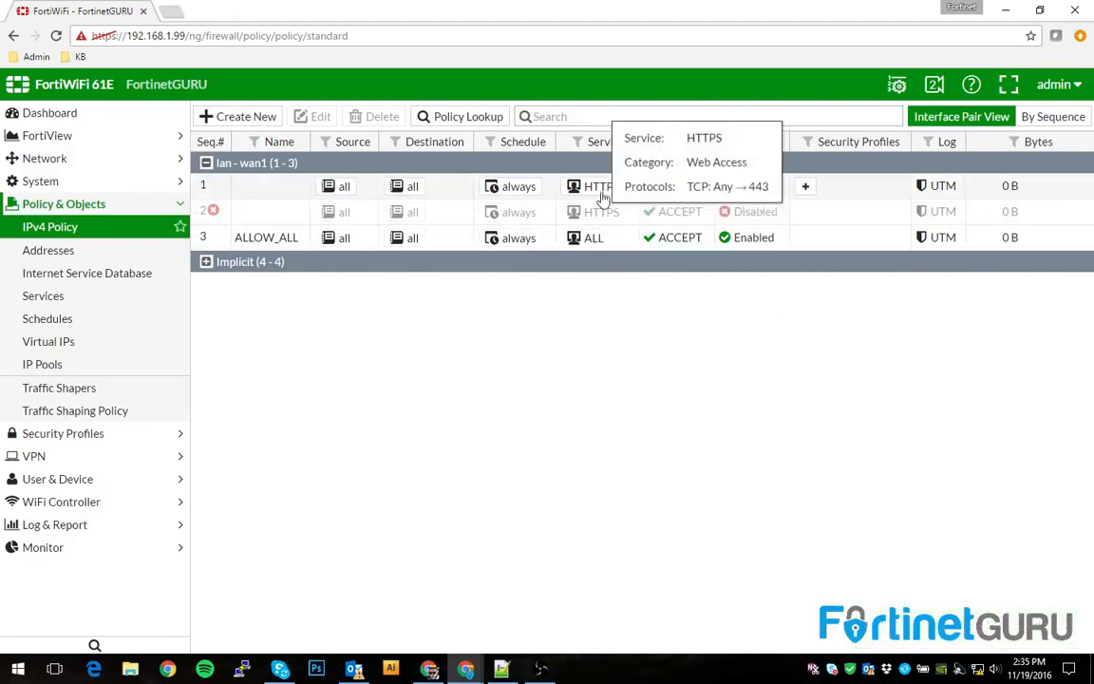
# Enable the unnamed HTTPS policy in the lan-to-wan1 list.
pyautogui.moveTo(593, 217)
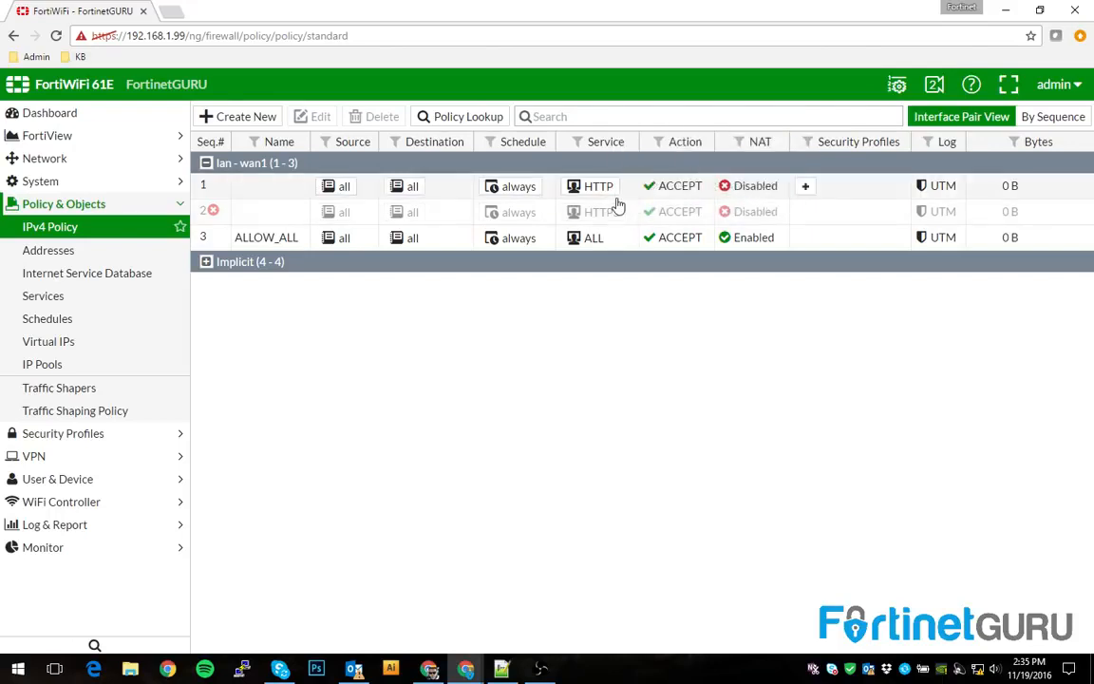
pyautogui.moveTo(599, 190)
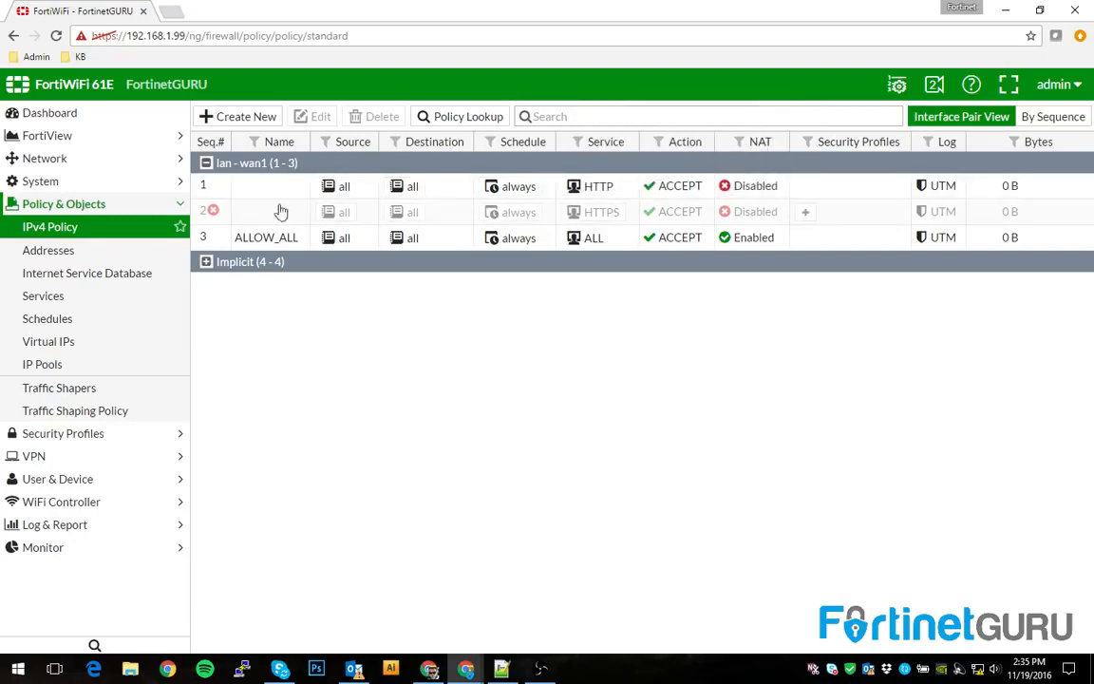
pyautogui.rightClick(219, 211)
pyautogui.moveTo(285, 220)
pyautogui.click(365, 222)
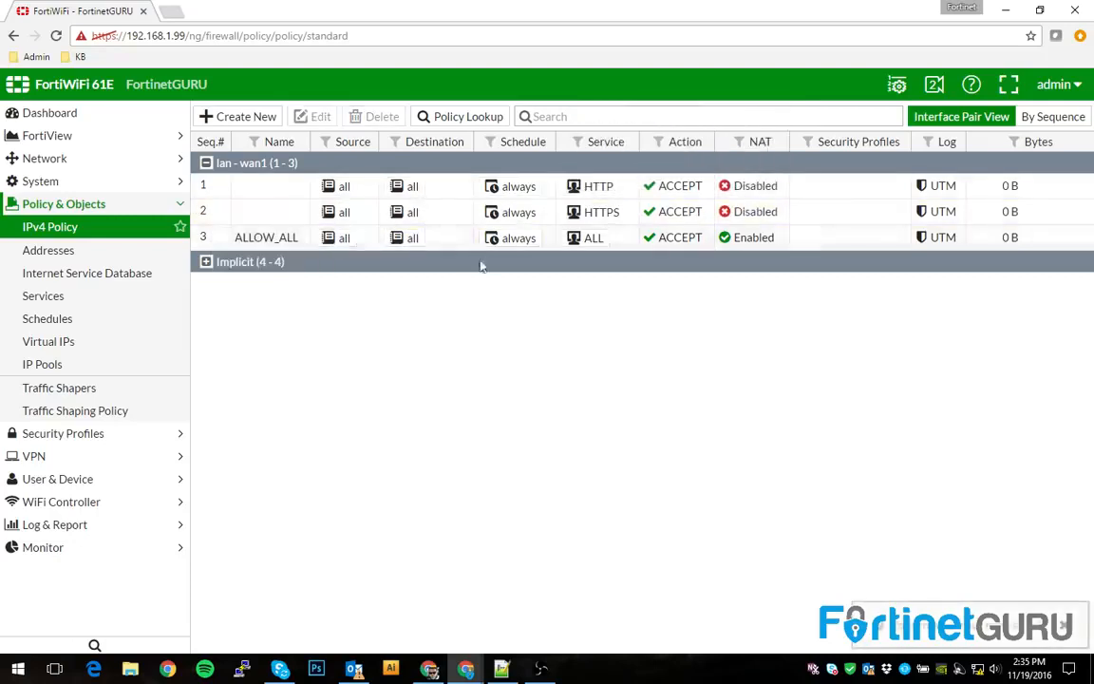
# Insert an empty policy above the HTTP policy and set its service to DNS.
pyautogui.click(258, 188)
pyautogui.rightClick(257, 189)
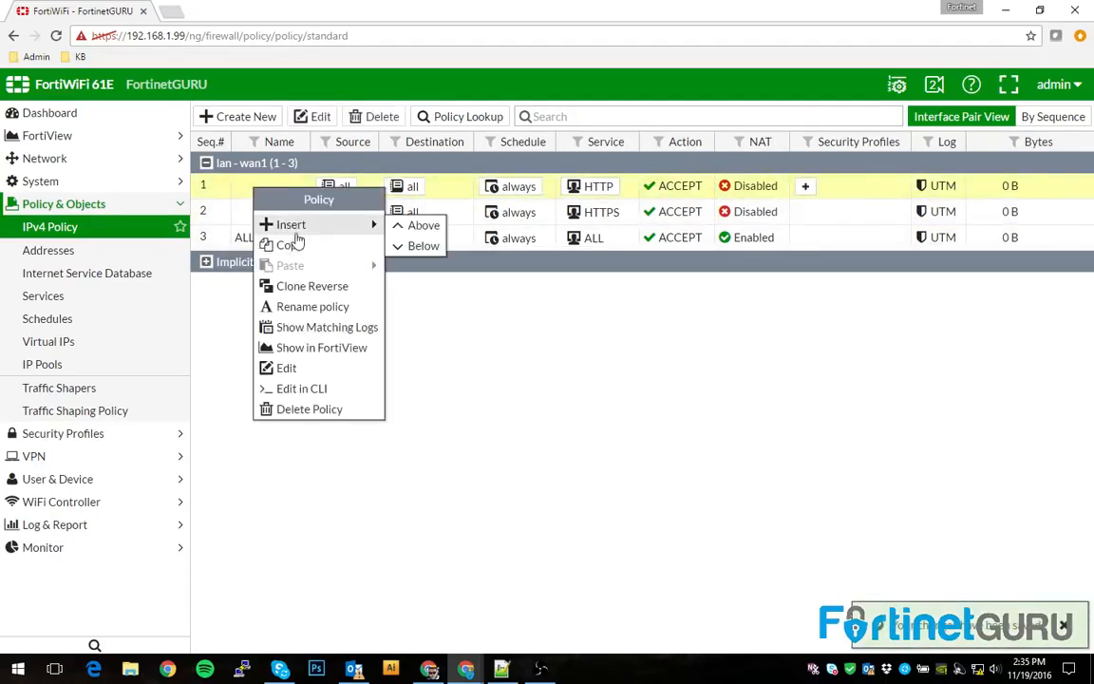
pyautogui.click(420, 225)
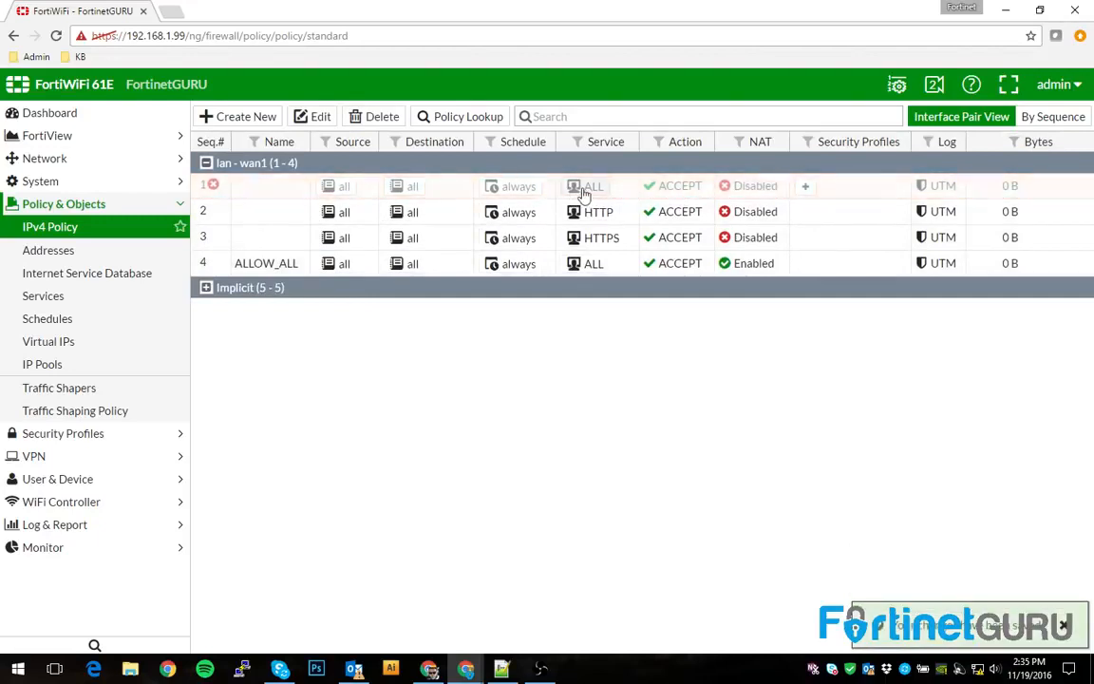
pyautogui.click(582, 188)
pyautogui.scroll(-4, 931, 432)
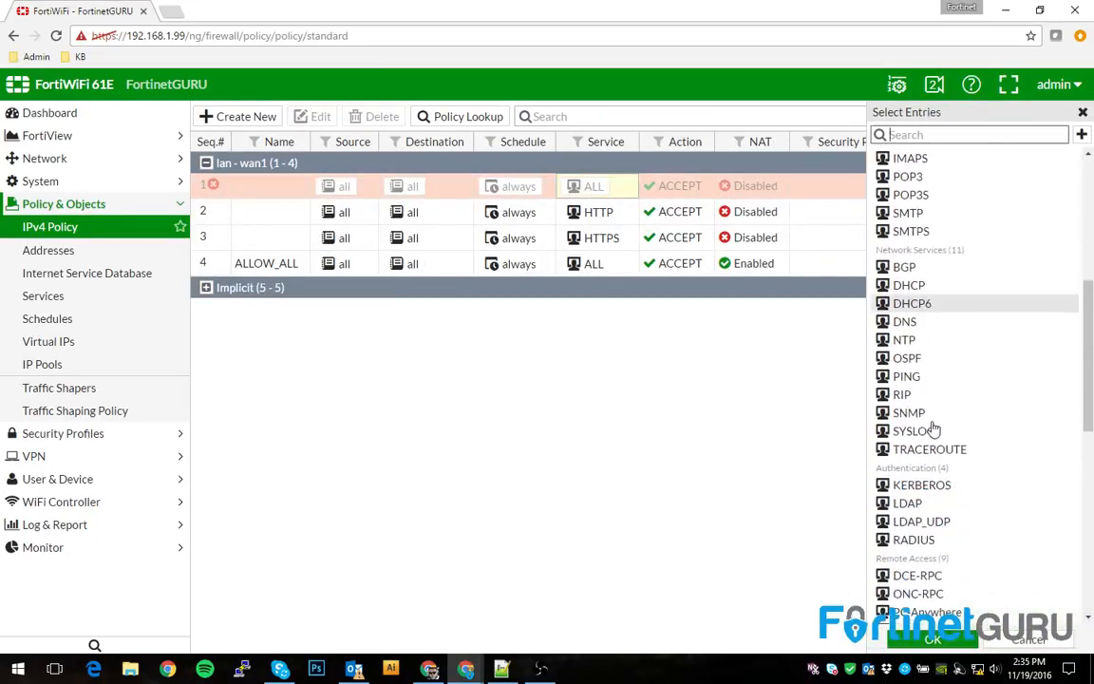
pyautogui.click(904, 322)
pyautogui.click(932, 638)
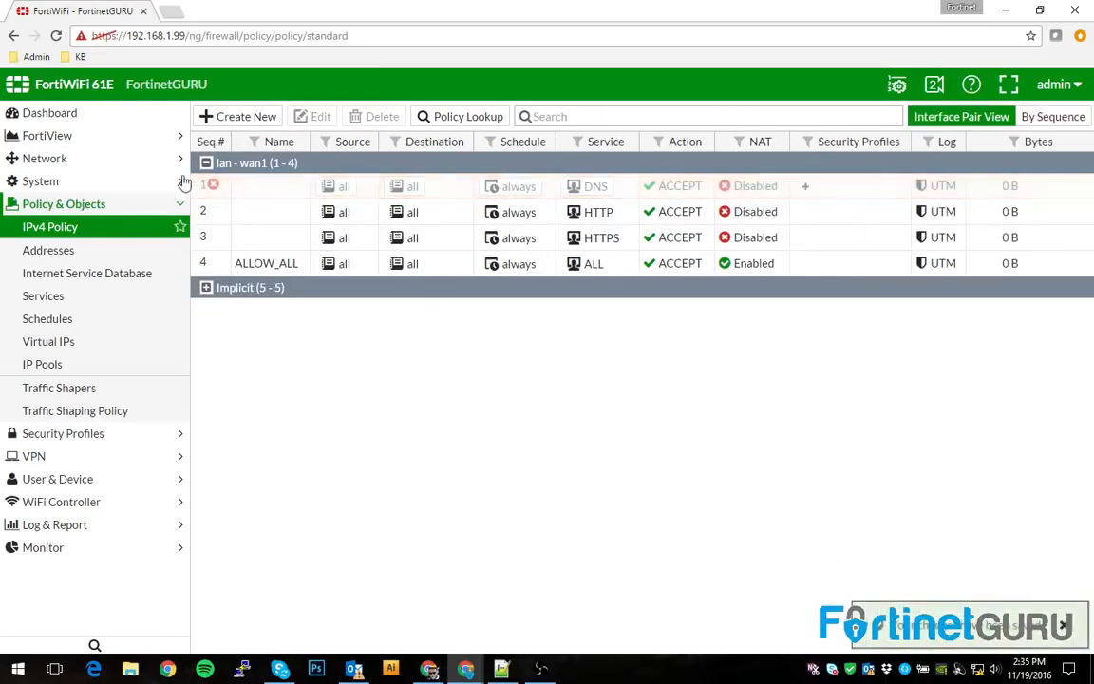
# Enable the DNS policy at the start of the lan-to-wan1 list.
pyautogui.rightClick(202, 187)
pyautogui.moveTo(281, 190)
pyautogui.click(361, 190)
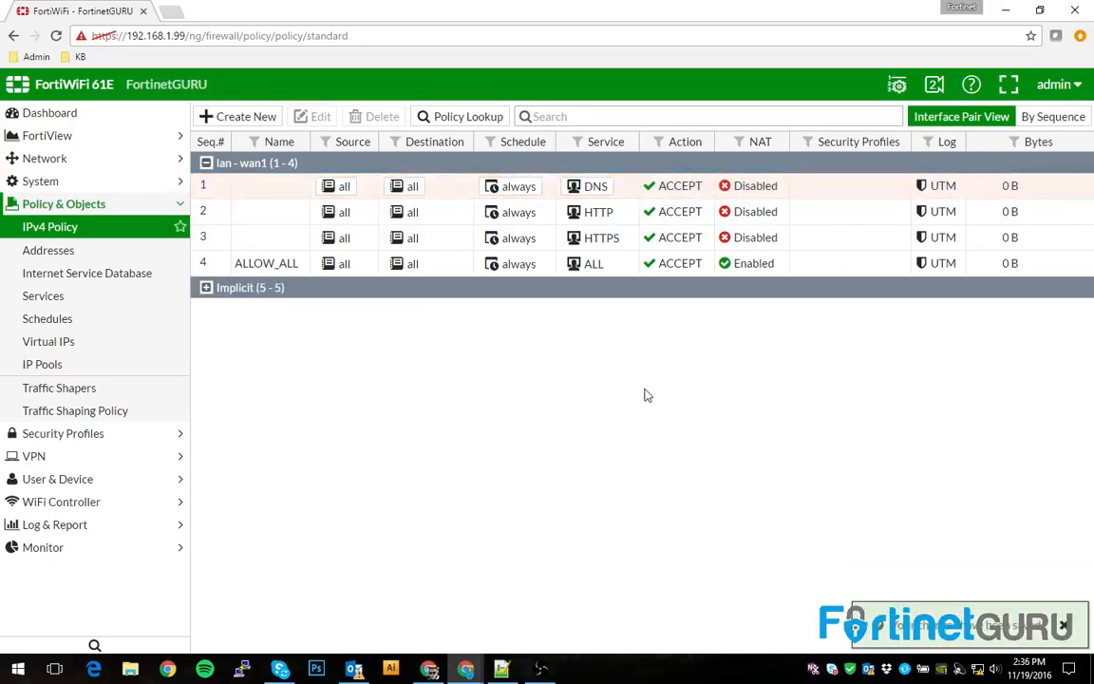
# Disable the ALLOW_ALL policy.
pyautogui.rightClick(210, 261)
pyautogui.moveTo(228, 278)
pyautogui.click(349, 295)
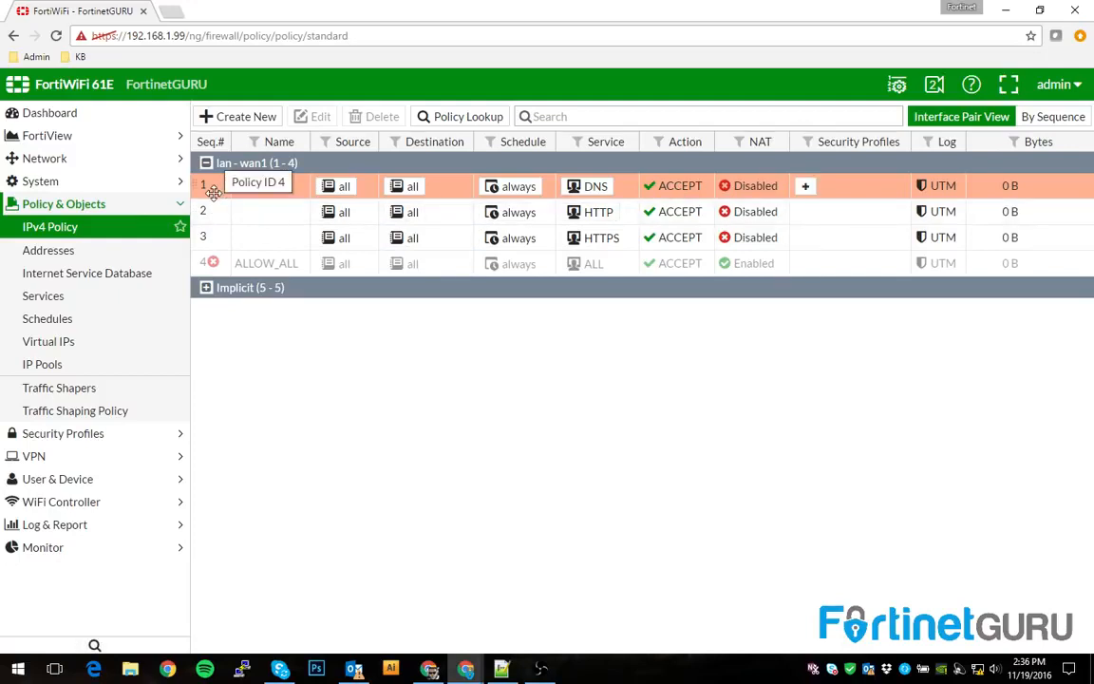
# Insert an empty policy above ALLOW_ALL and set its service to the Email Access service group.
pyautogui.click(208, 239)
pyautogui.click(213, 263)
pyautogui.rightClick(198, 263)
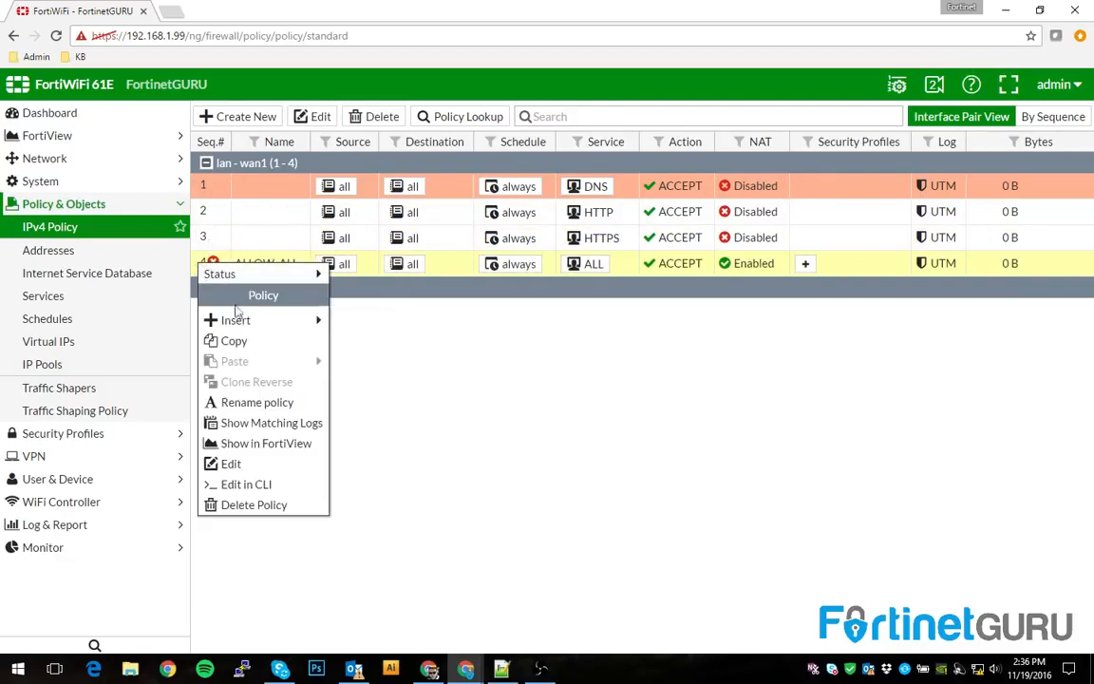
pyautogui.moveTo(282, 320)
pyautogui.click(357, 320)
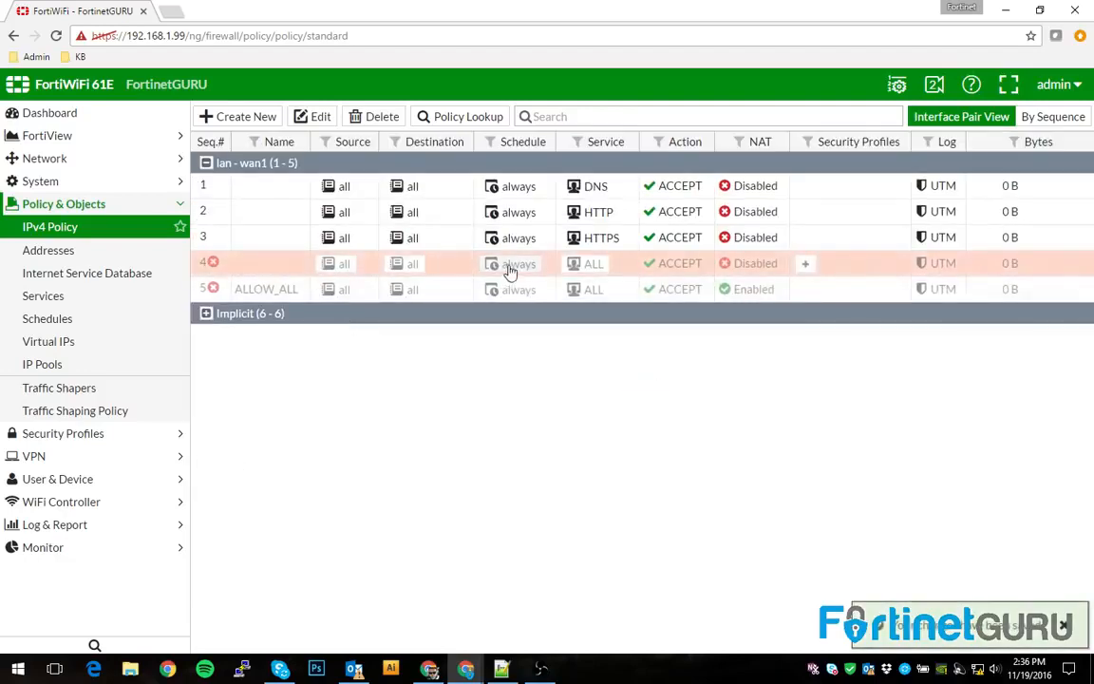
pyautogui.click(588, 264)
pyautogui.scroll(-10, 951, 412)
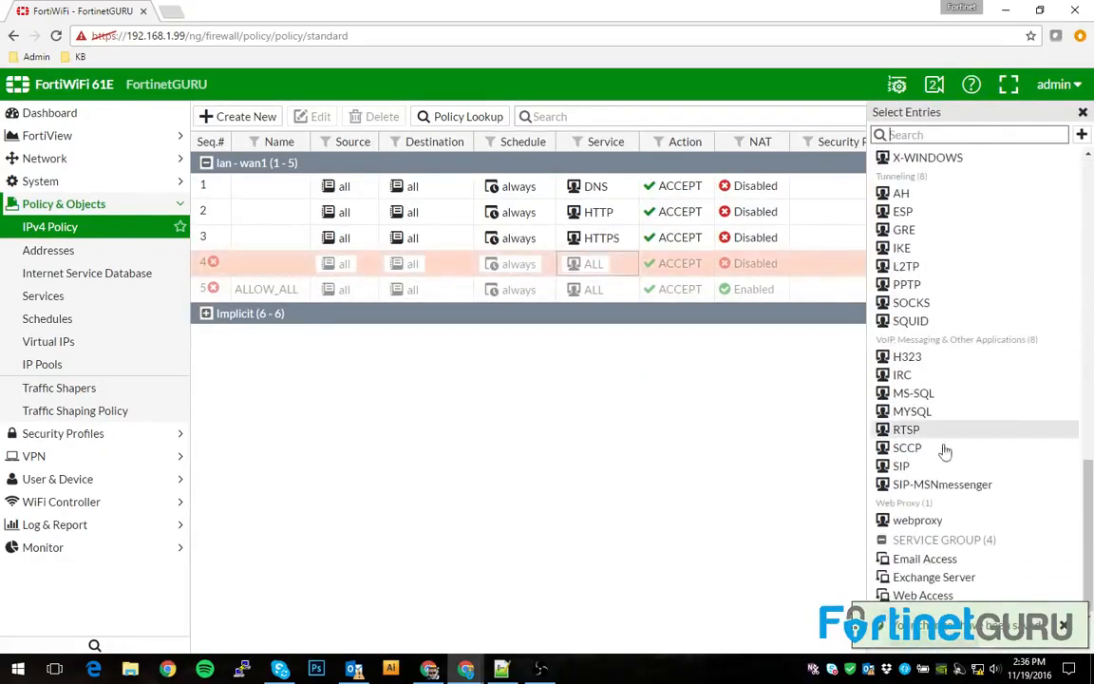
pyautogui.click(962, 560)
pyautogui.click(959, 644)
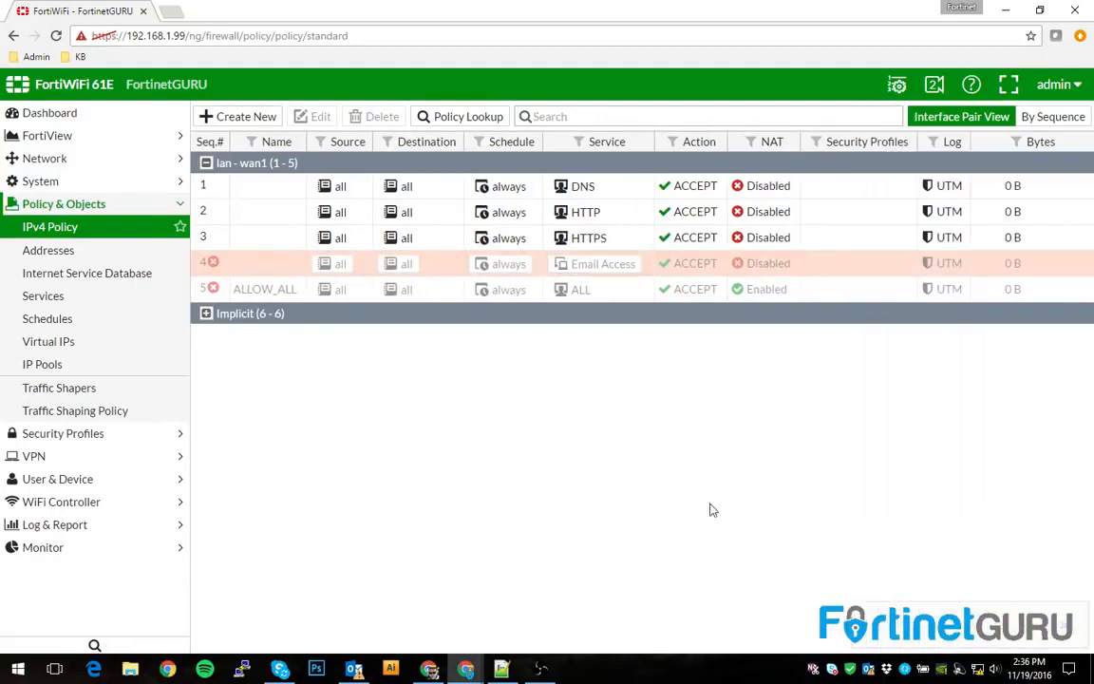
# Enable the Email Access policy in the lan-to-wan1 list.
pyautogui.rightClick(213, 268)
pyautogui.moveTo(213, 272)
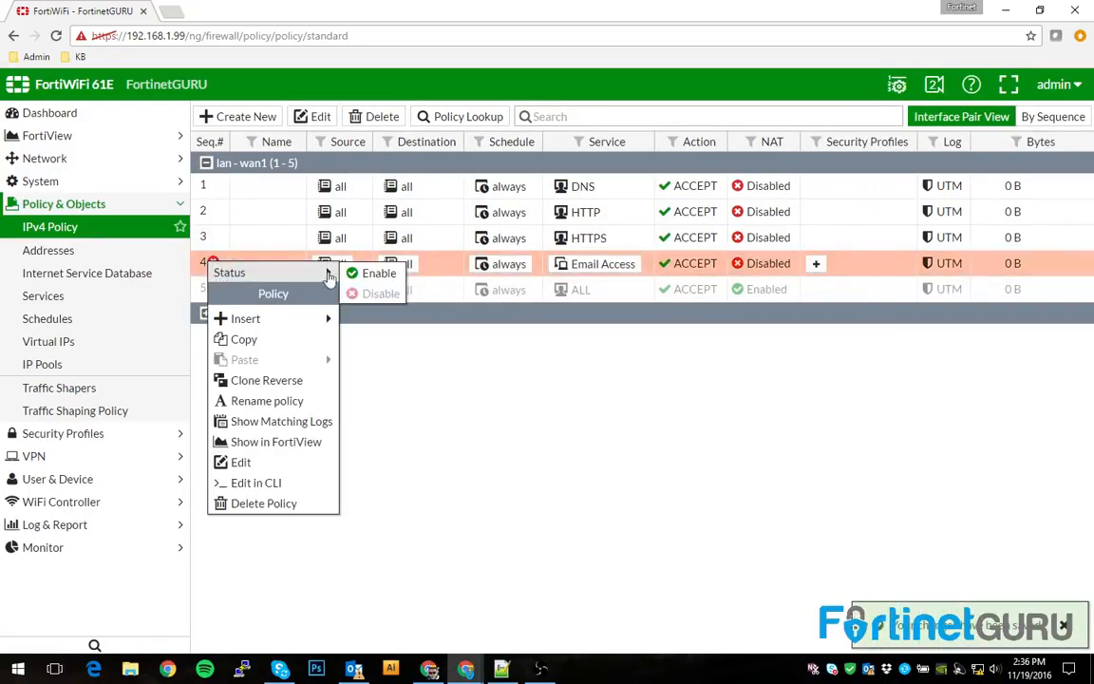
pyautogui.click(379, 273)
# Insert another policy above ALLOW_ALL, below the Email Access policy, and set its service to FTP.
pyautogui.rightClick(204, 294)
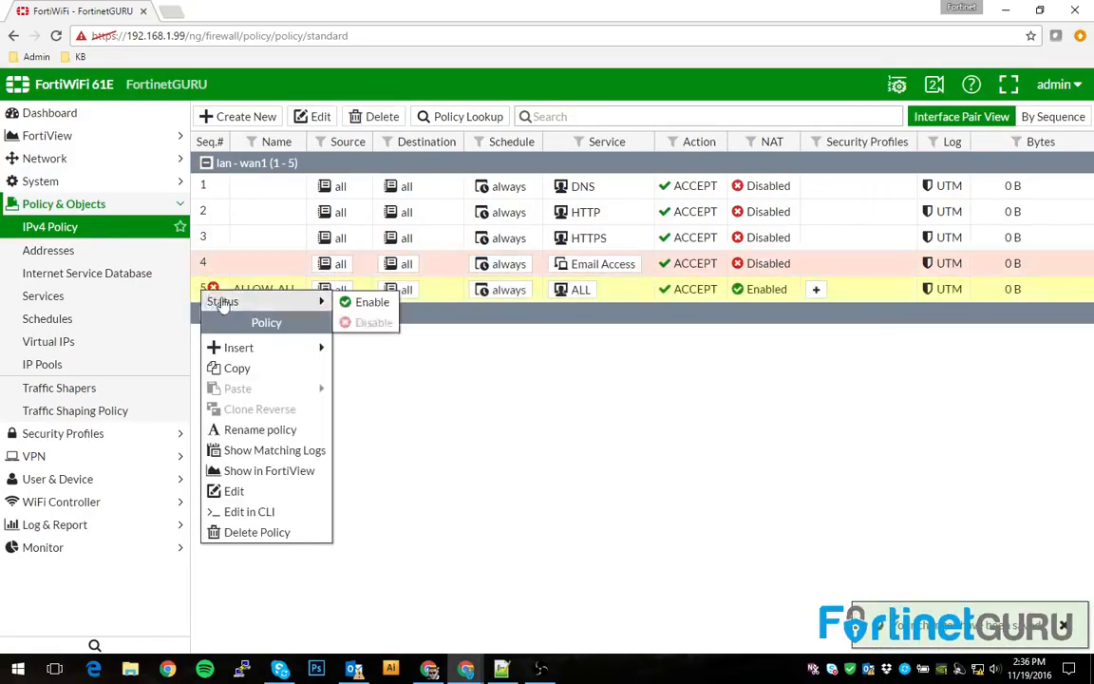
pyautogui.moveTo(211, 347)
pyautogui.click(370, 349)
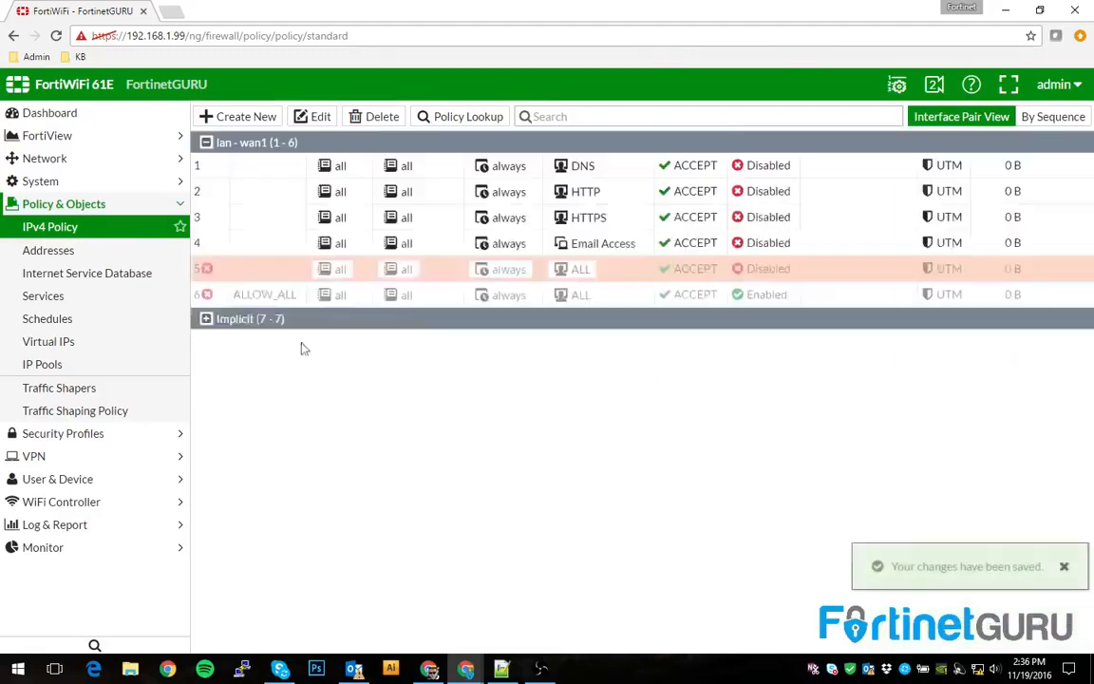
pyautogui.click(567, 291)
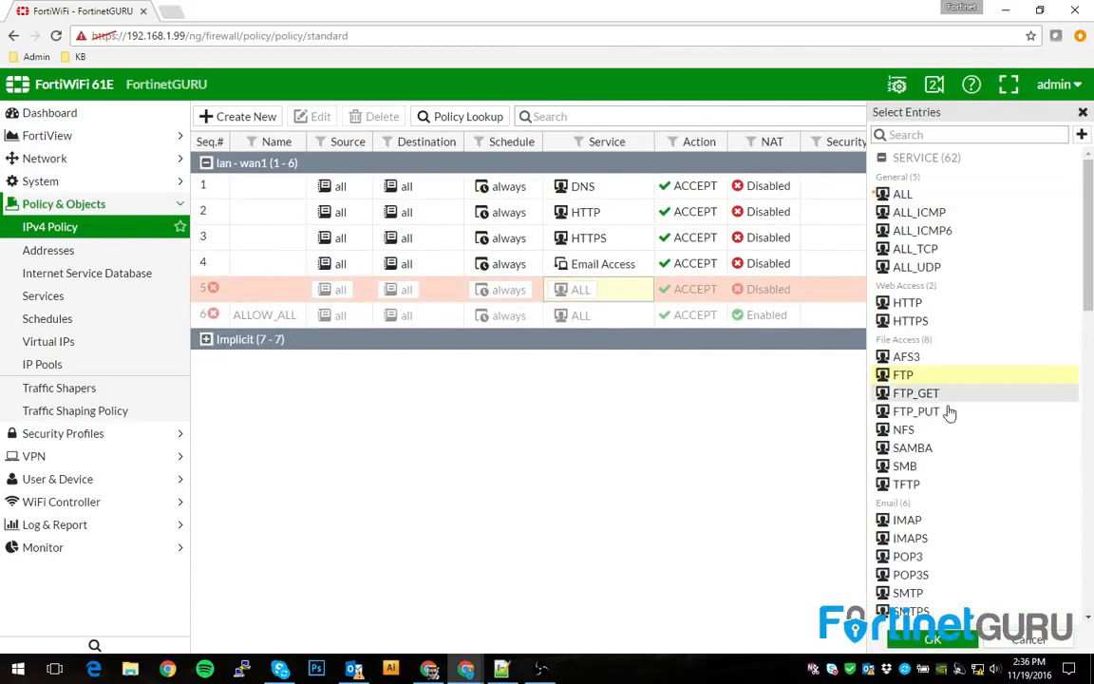
pyautogui.click(932, 641)
# Enable the FTP policy in the lan-to-wan1 list.
pyautogui.rightClick(218, 294)
pyautogui.moveTo(240, 300)
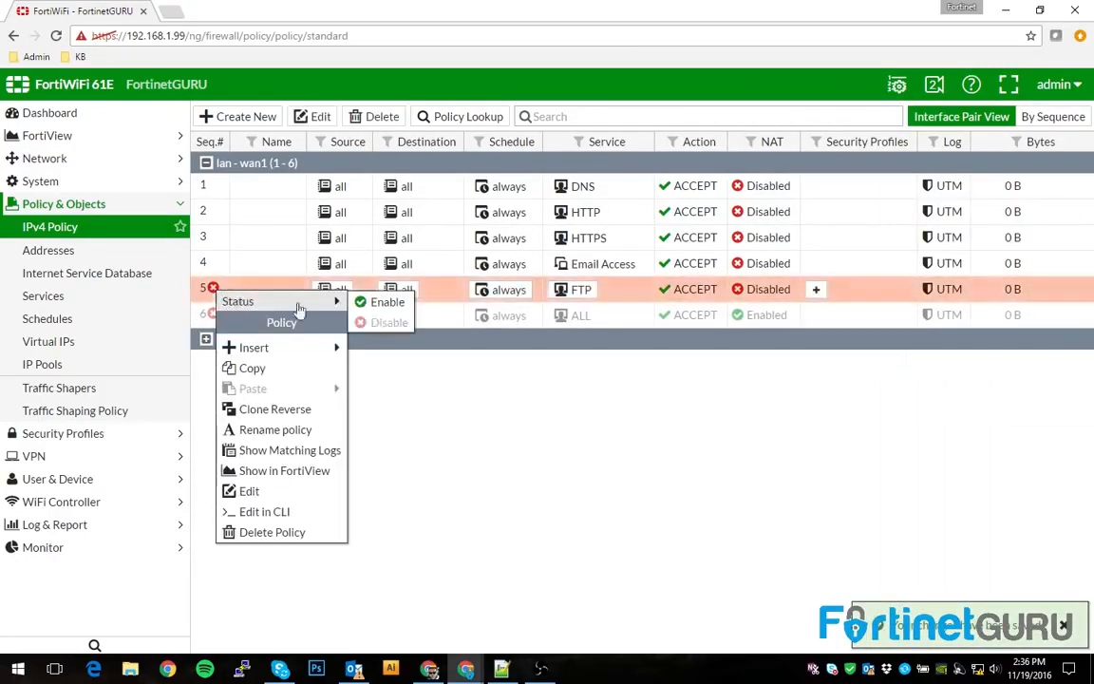
pyautogui.click(378, 300)
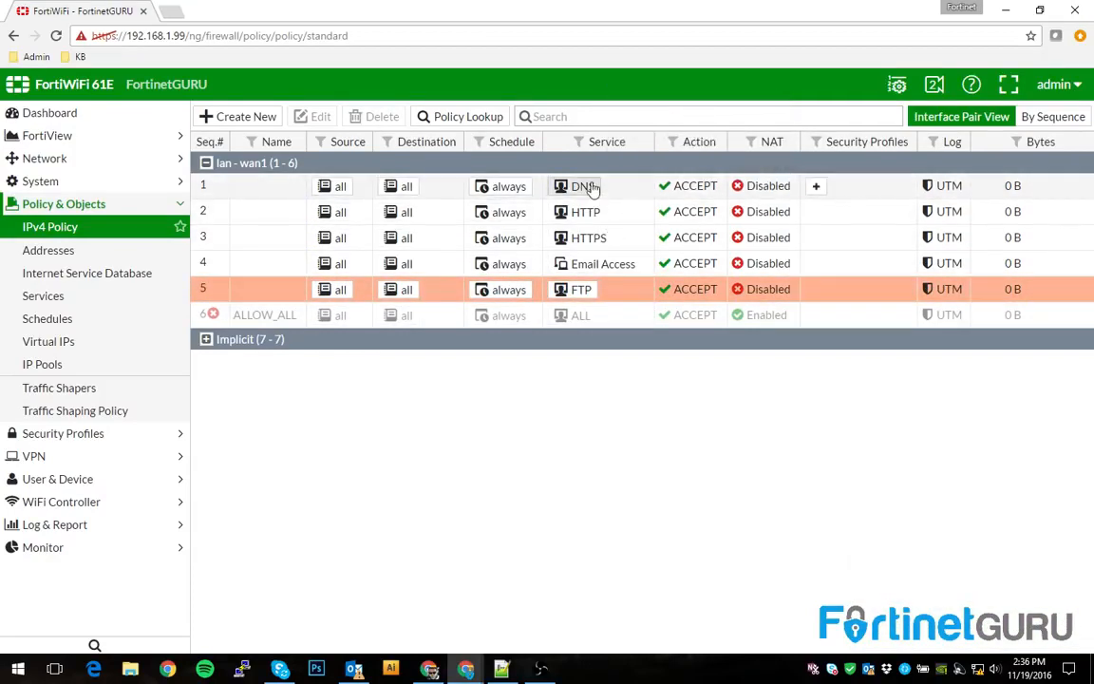
pyautogui.moveTo(594, 188)
pyautogui.click(816, 185)
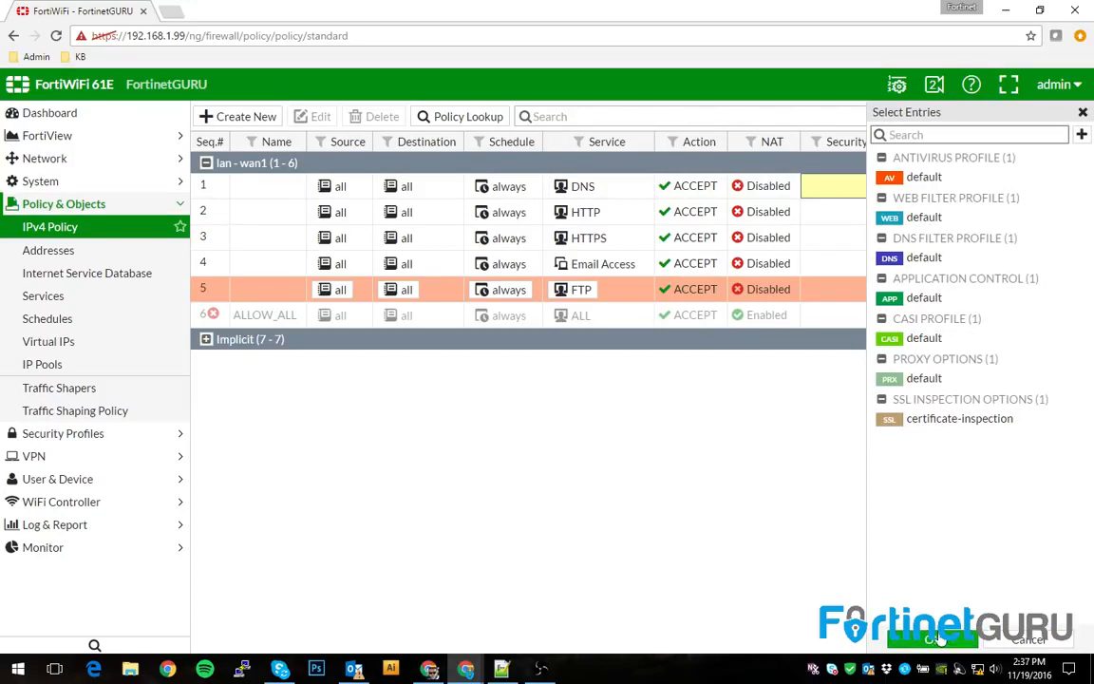
pyautogui.click(1028, 643)
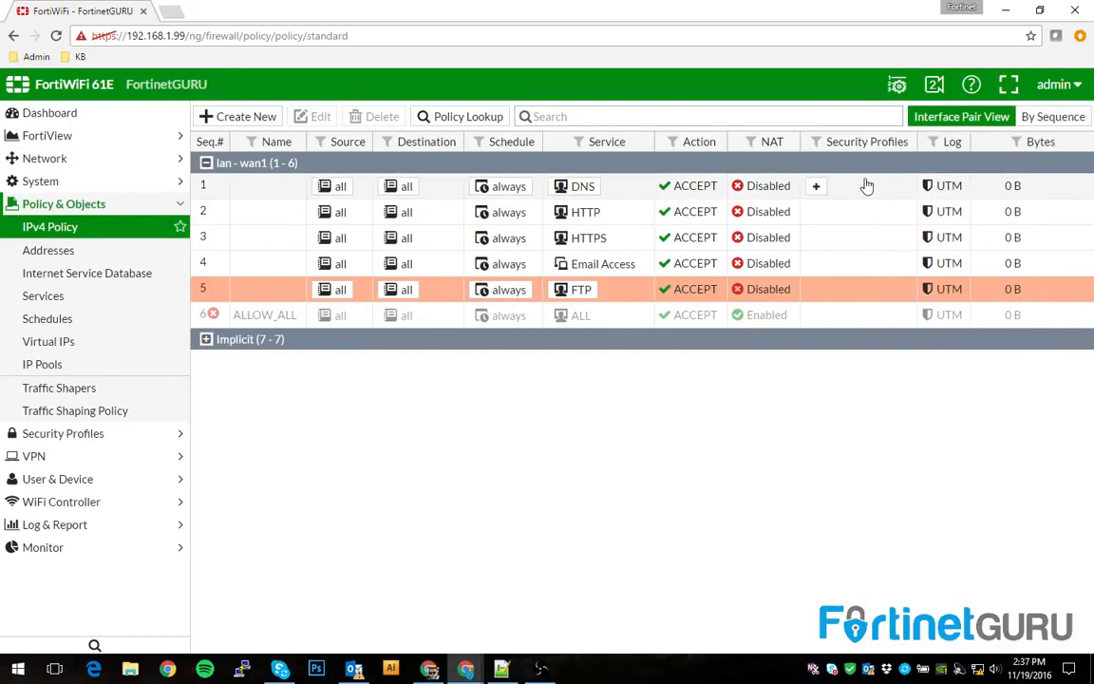
pyautogui.click(217, 187)
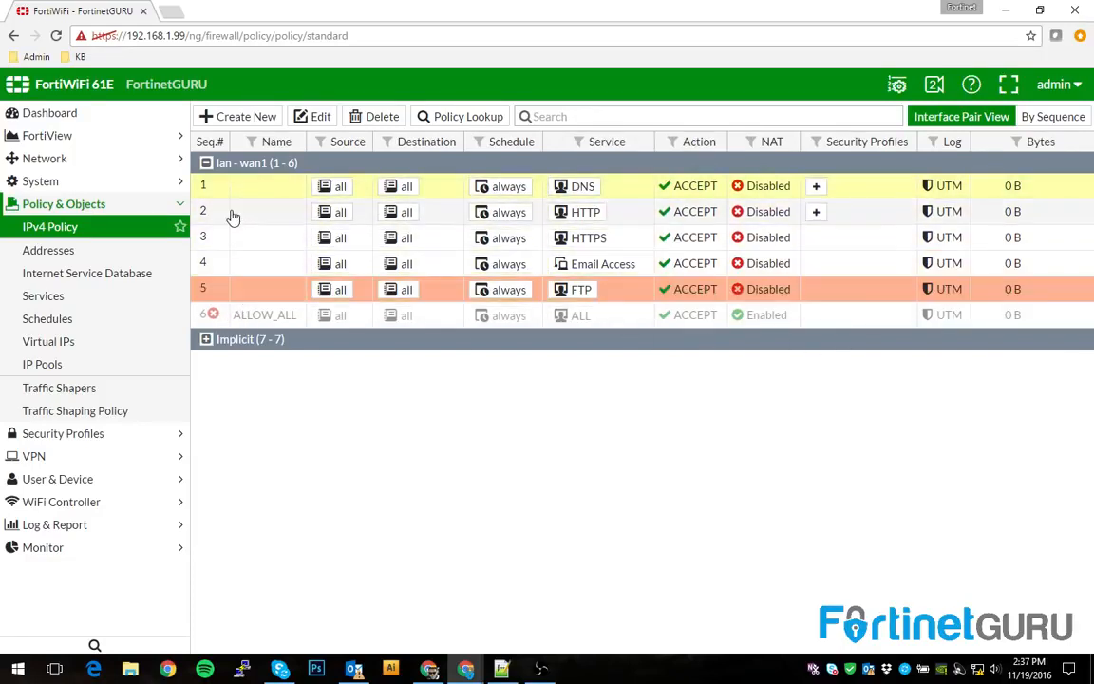
pyautogui.click(207, 165)
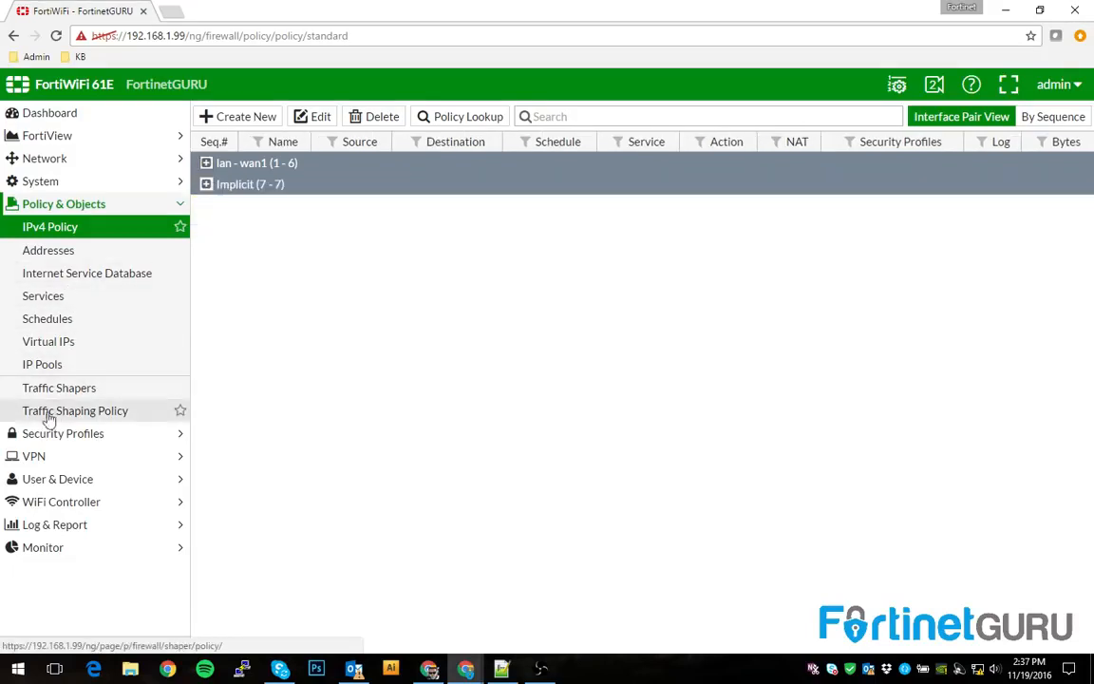
pyautogui.click(208, 165)
# Assign the default DNS filter profile and the default proxy options to the DNS policy.
pyautogui.click(832, 195)
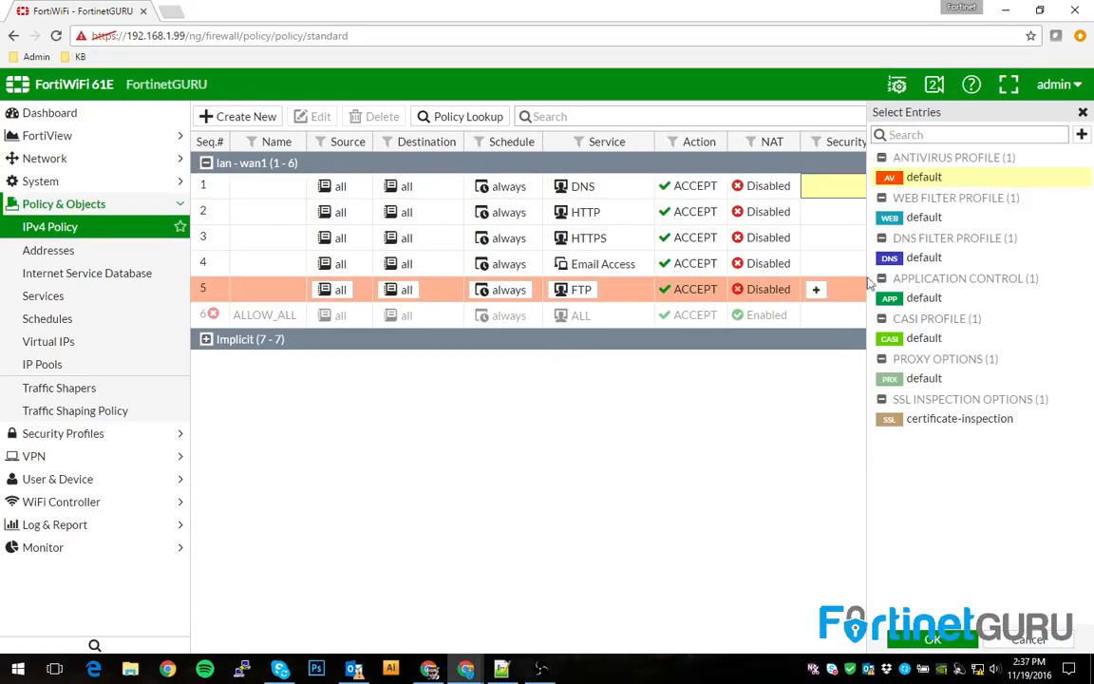
pyautogui.click(922, 257)
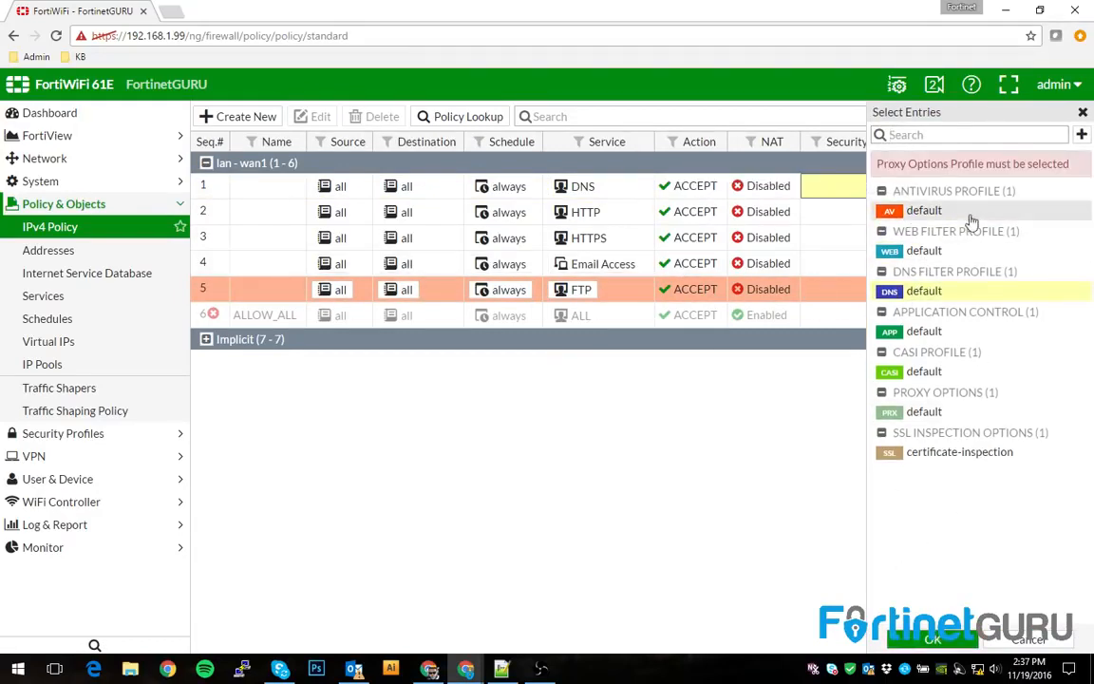
pyautogui.click(918, 412)
pyautogui.click(934, 640)
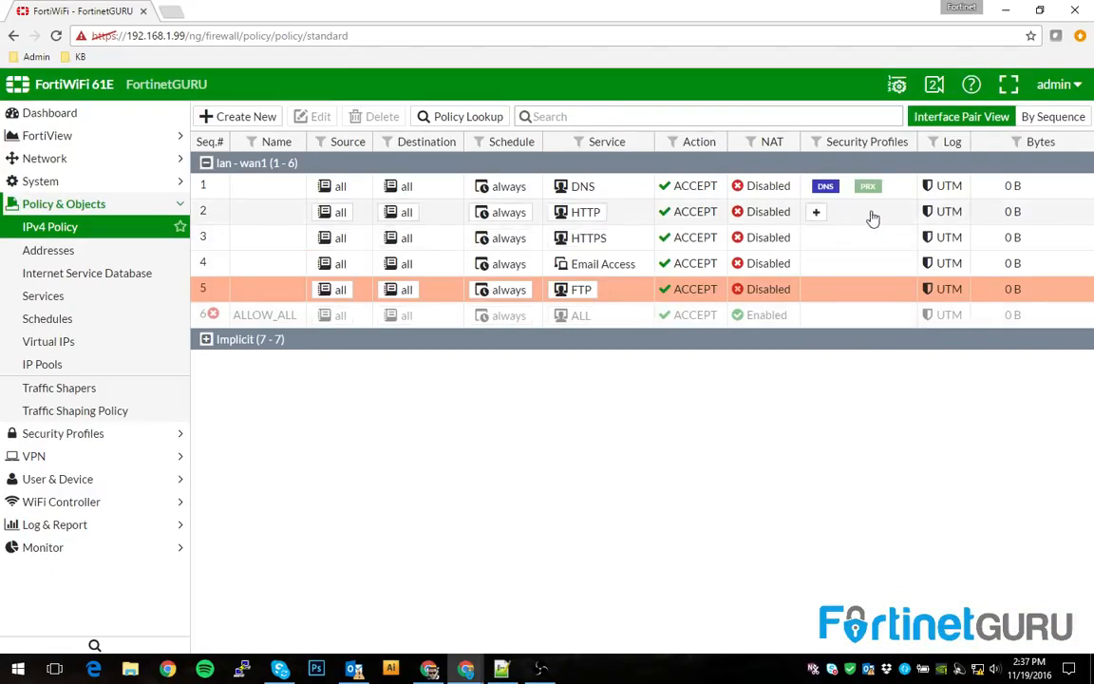
# Assign the default web filter profile and the default proxy options to the HTTP policy.
pyautogui.click(816, 212)
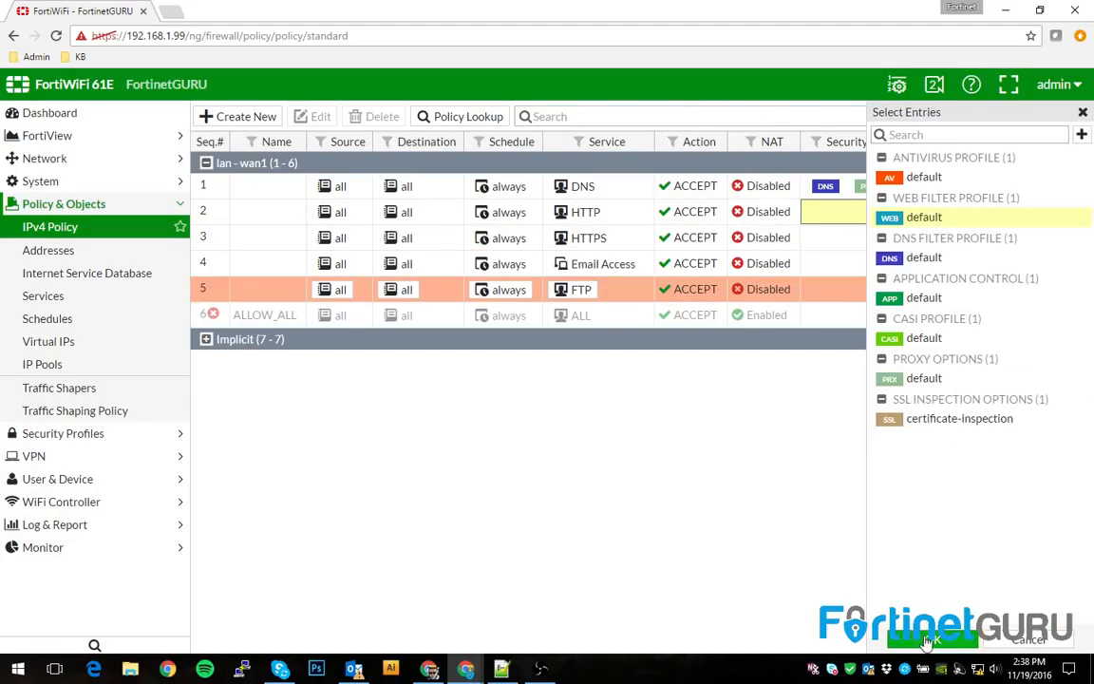
pyautogui.click(925, 415)
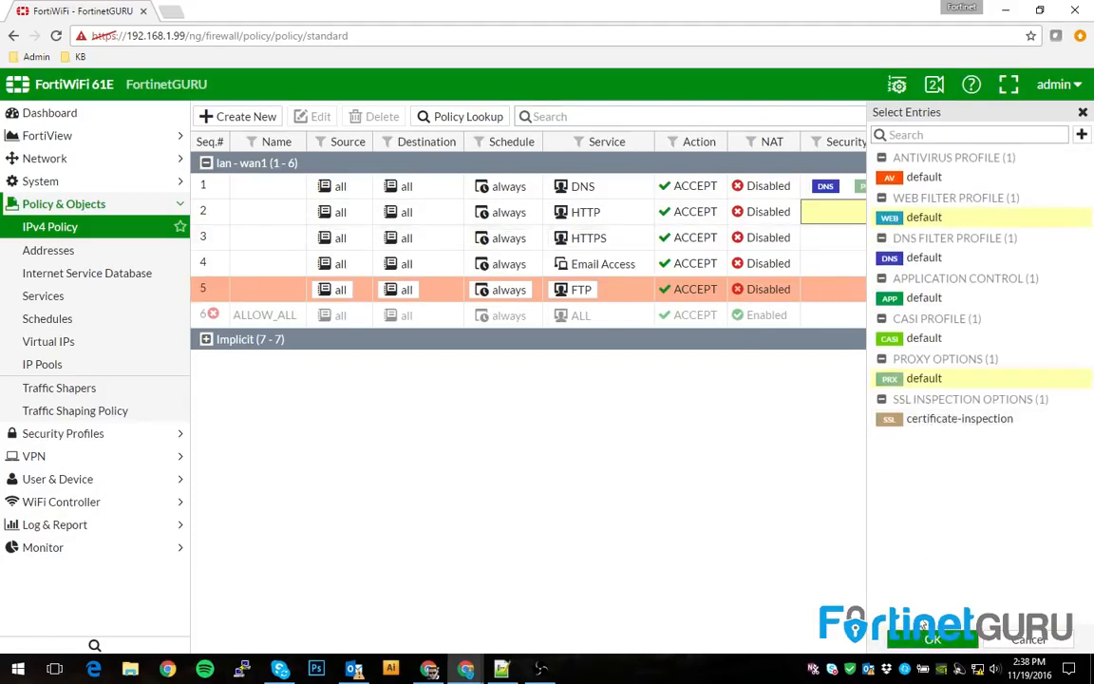
pyautogui.click(933, 638)
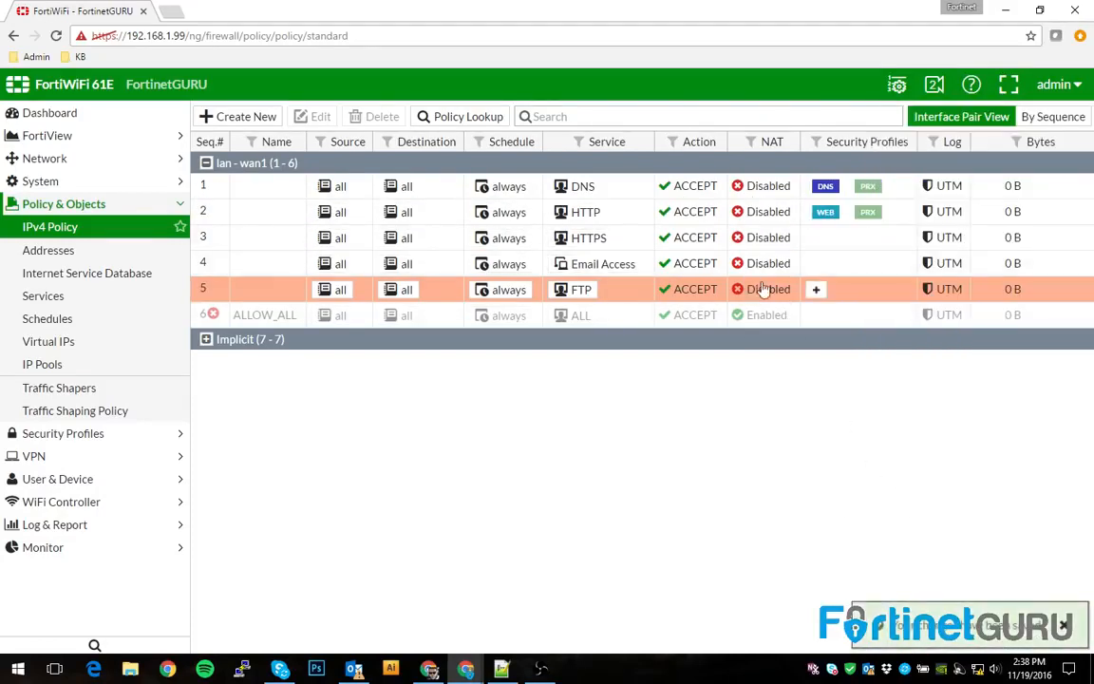
# Add the default application control profile to the HTTP policy.
pyautogui.click(816, 264)
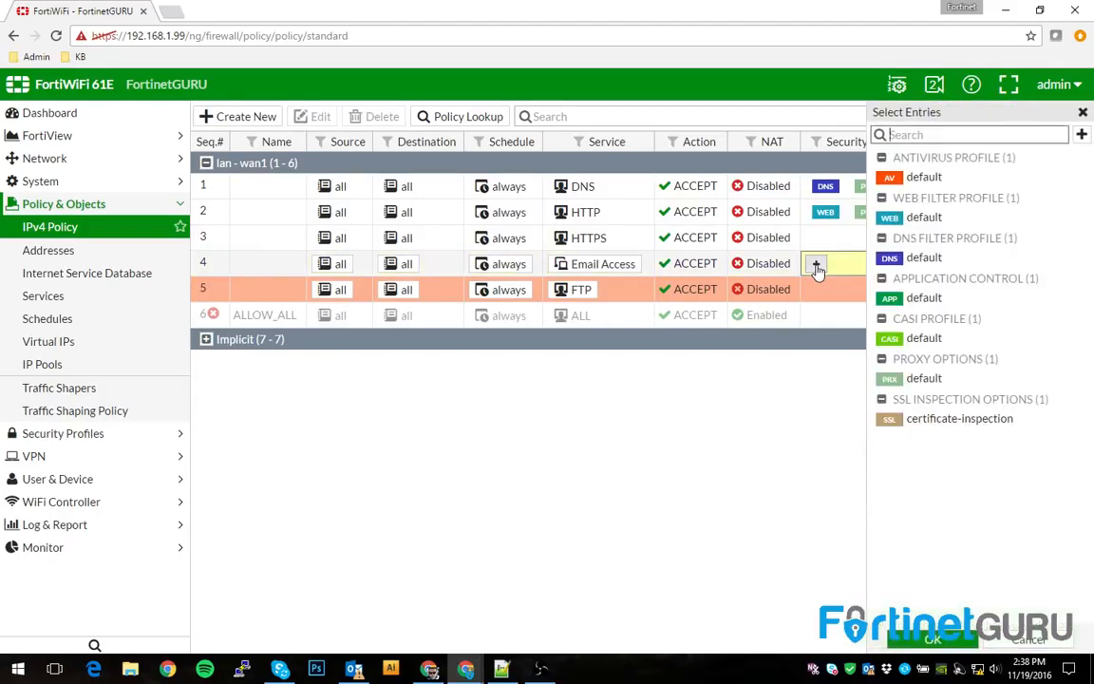
pyautogui.click(1083, 112)
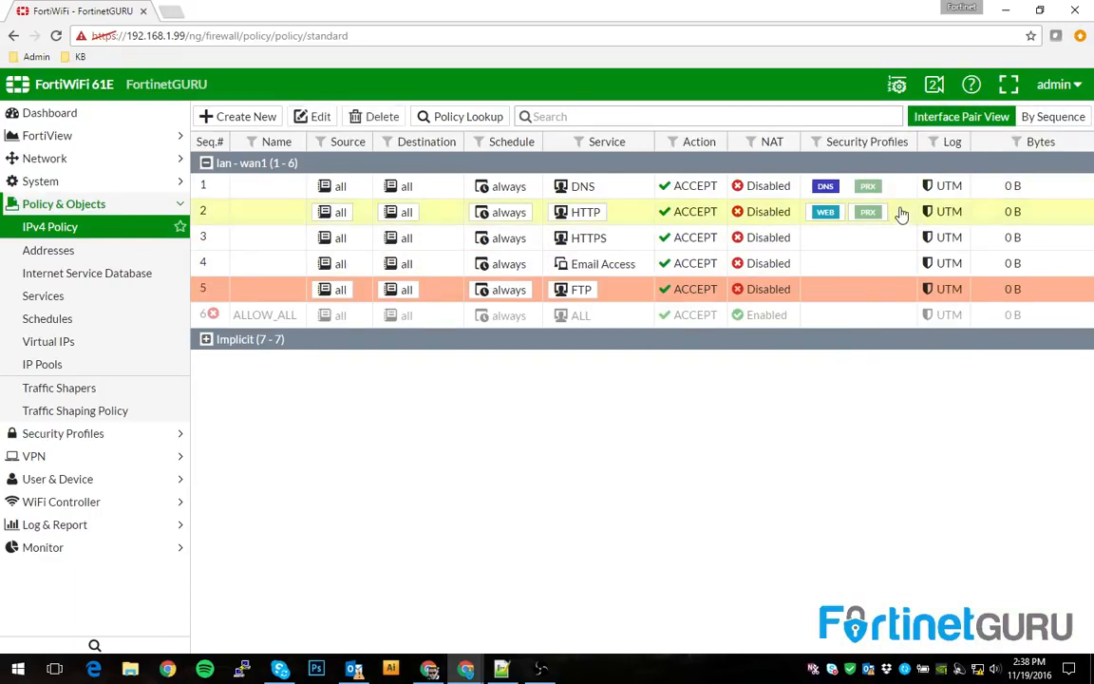
pyautogui.click(818, 212)
pyautogui.click(919, 300)
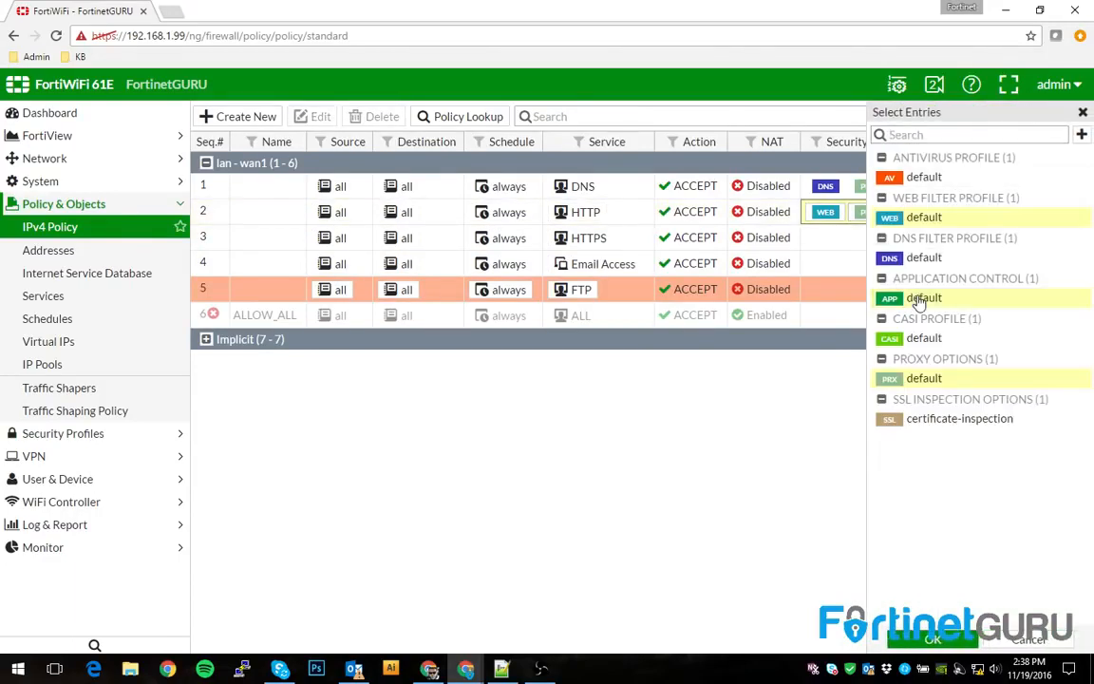
pyautogui.click(961, 644)
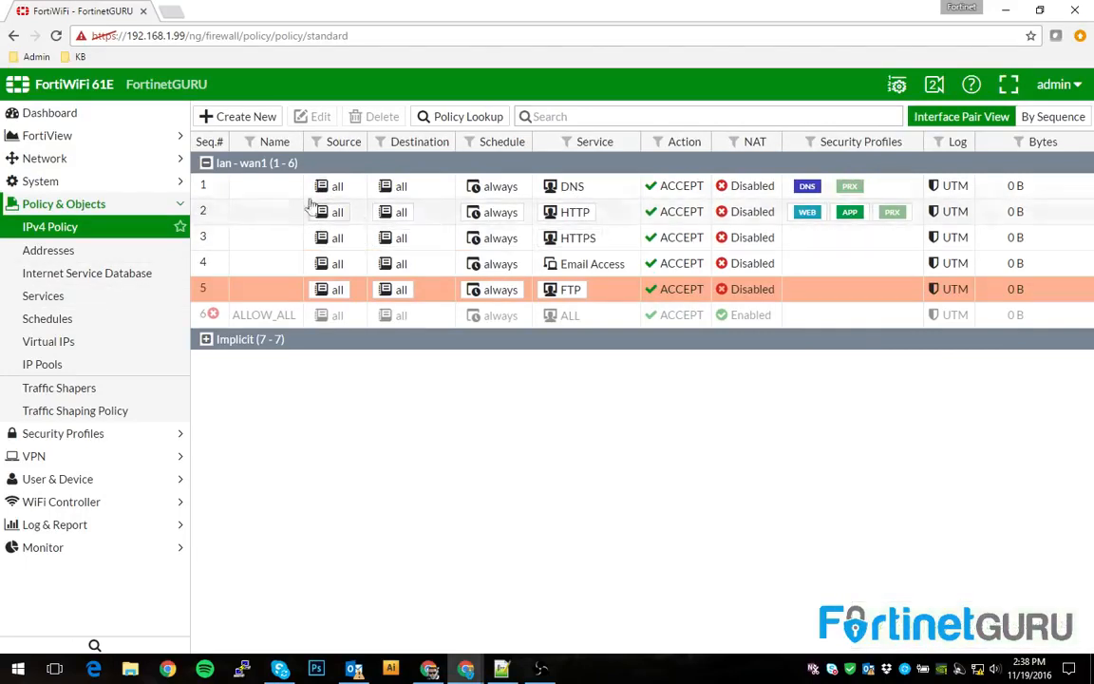
# Review the policies in the lan-to-wan1 list, the forward traffic log and the dashboard's system information.
pyautogui.click(211, 185)
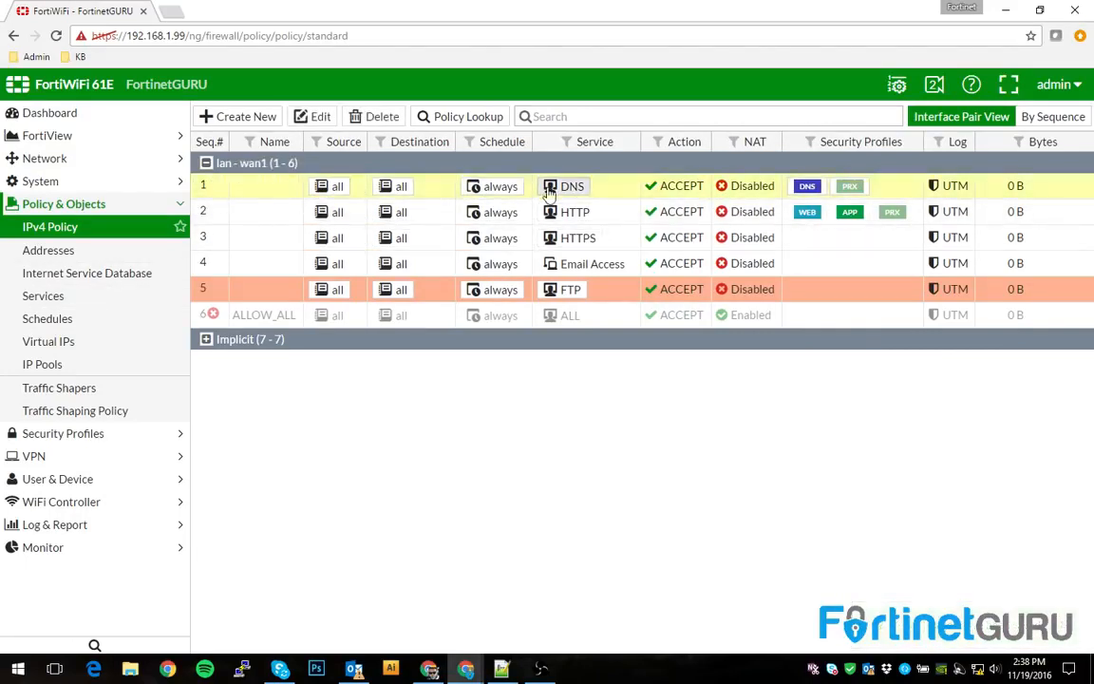
pyautogui.moveTo(813, 189)
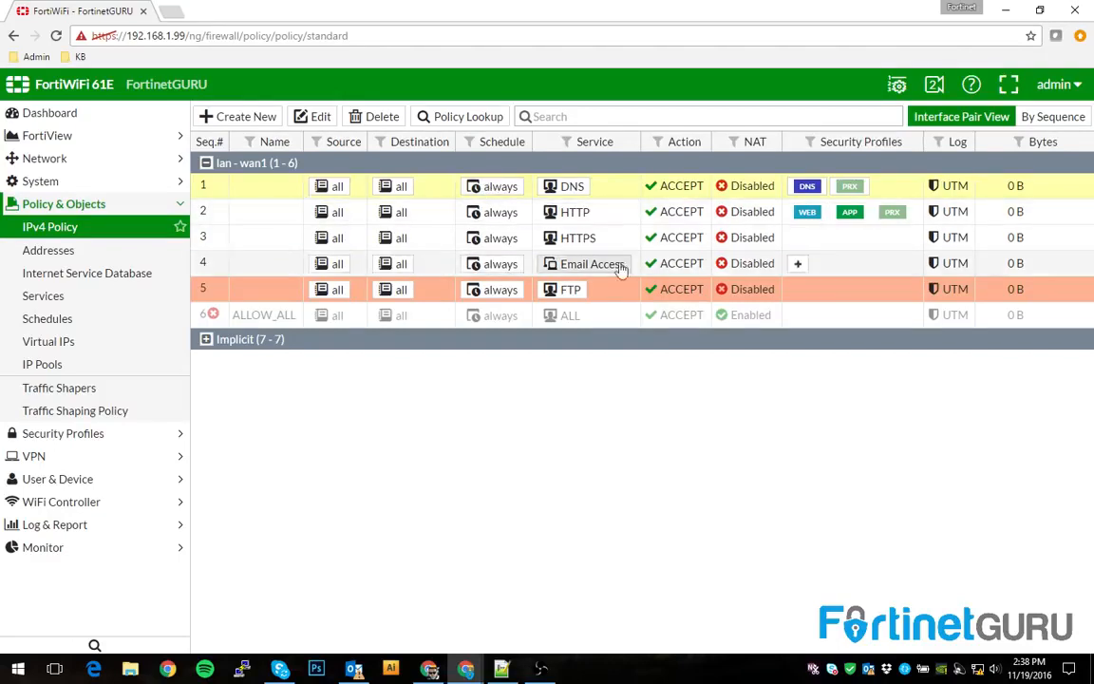
pyautogui.click(211, 293)
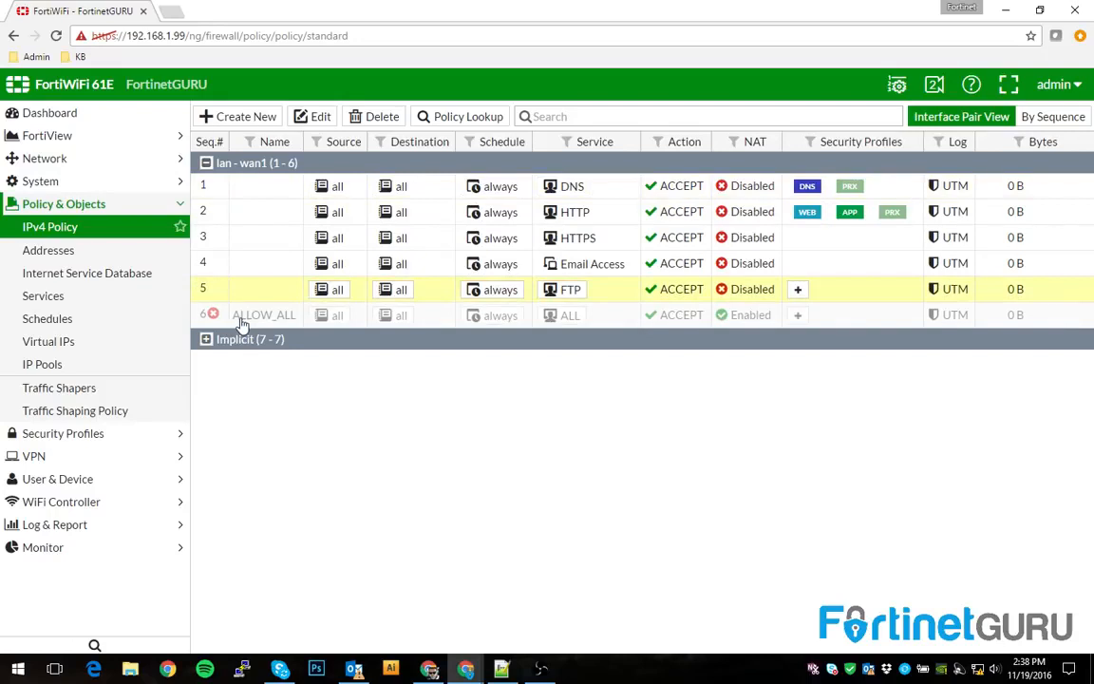
pyautogui.click(213, 319)
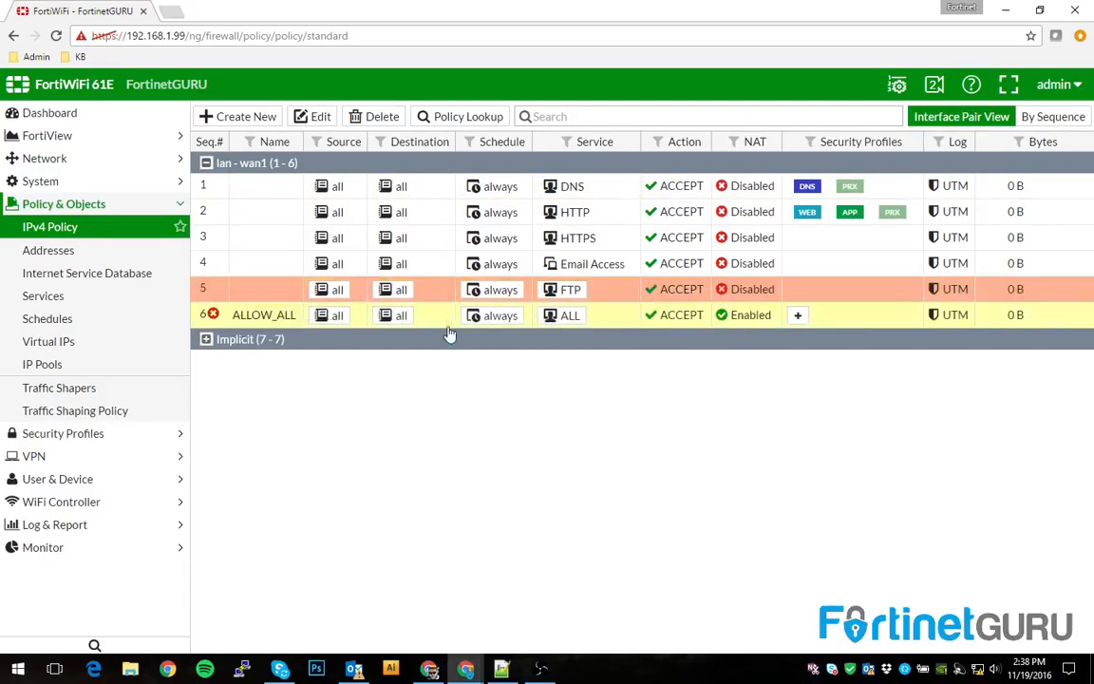
pyautogui.click(55, 525)
pyautogui.click(44, 341)
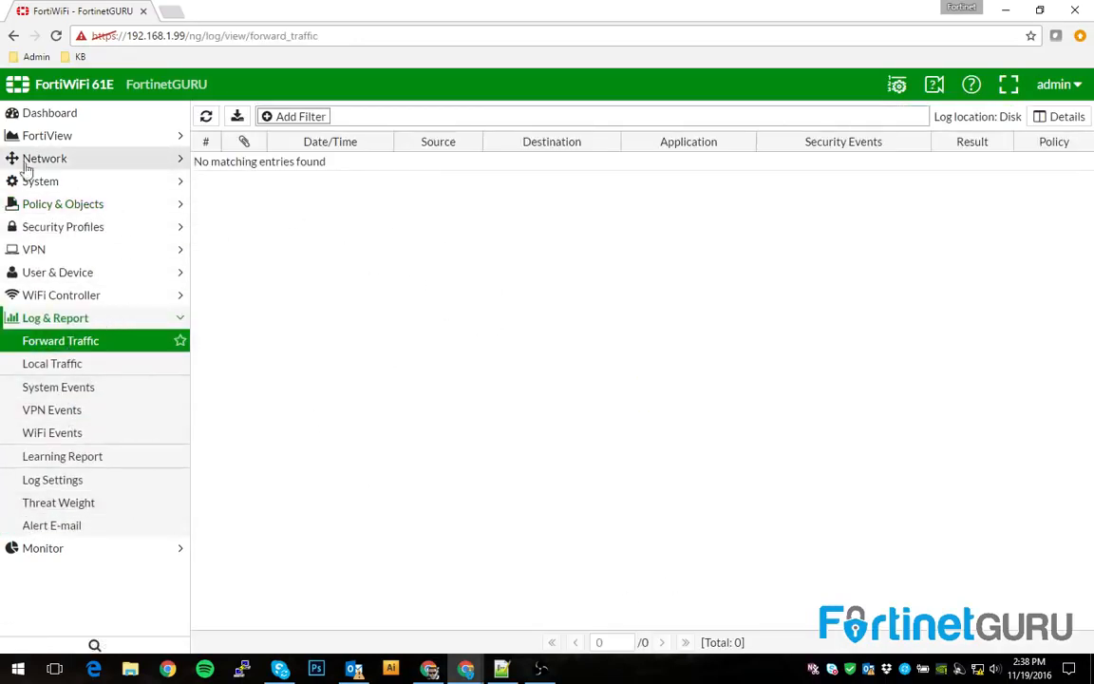
pyautogui.click(50, 115)
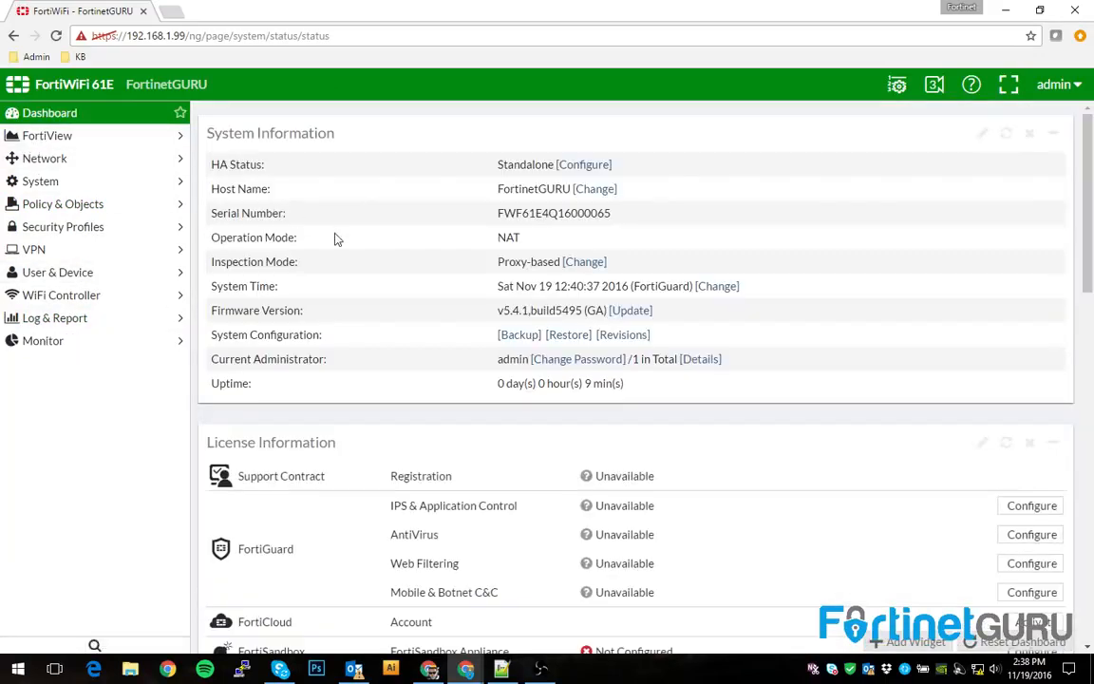
pyautogui.click(63, 204)
pyautogui.click(53, 226)
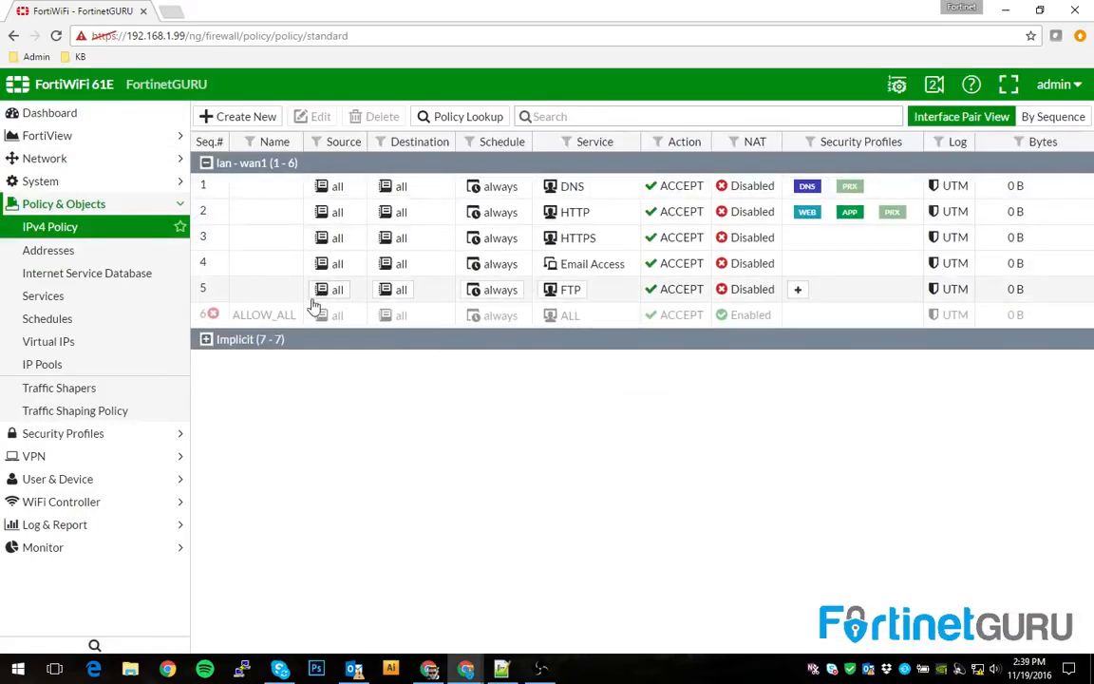
# Examine the network interface list, including the lan software switch, and return to the IPv4 policies.
pyautogui.click(44, 157)
pyautogui.click(47, 180)
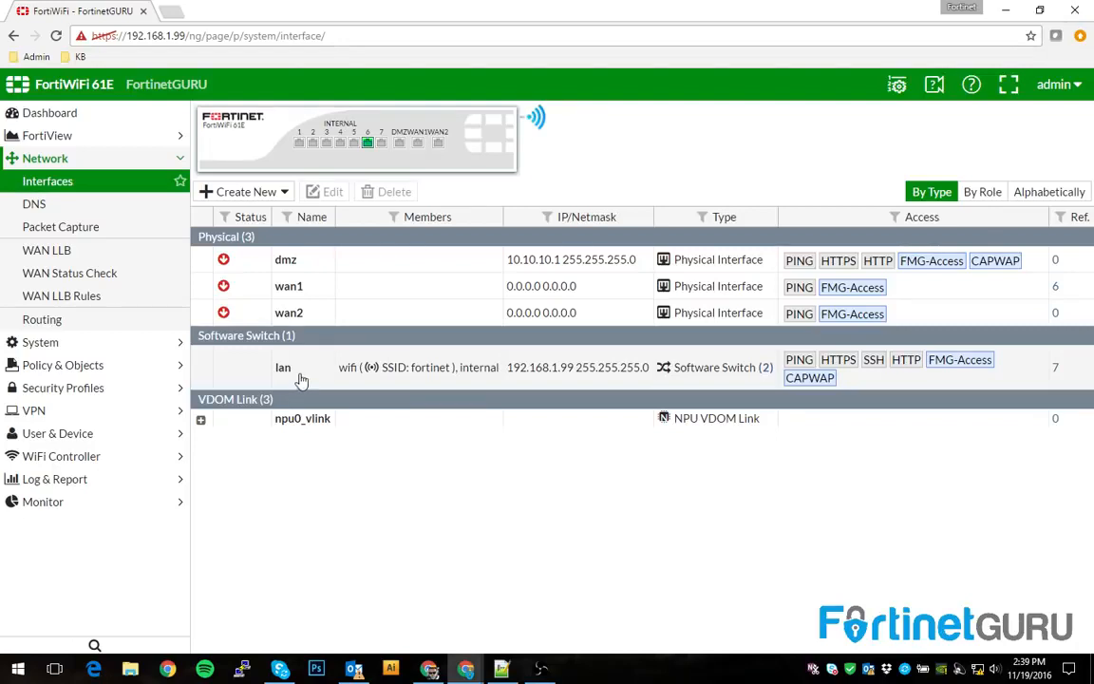
pyautogui.moveTo(313, 368)
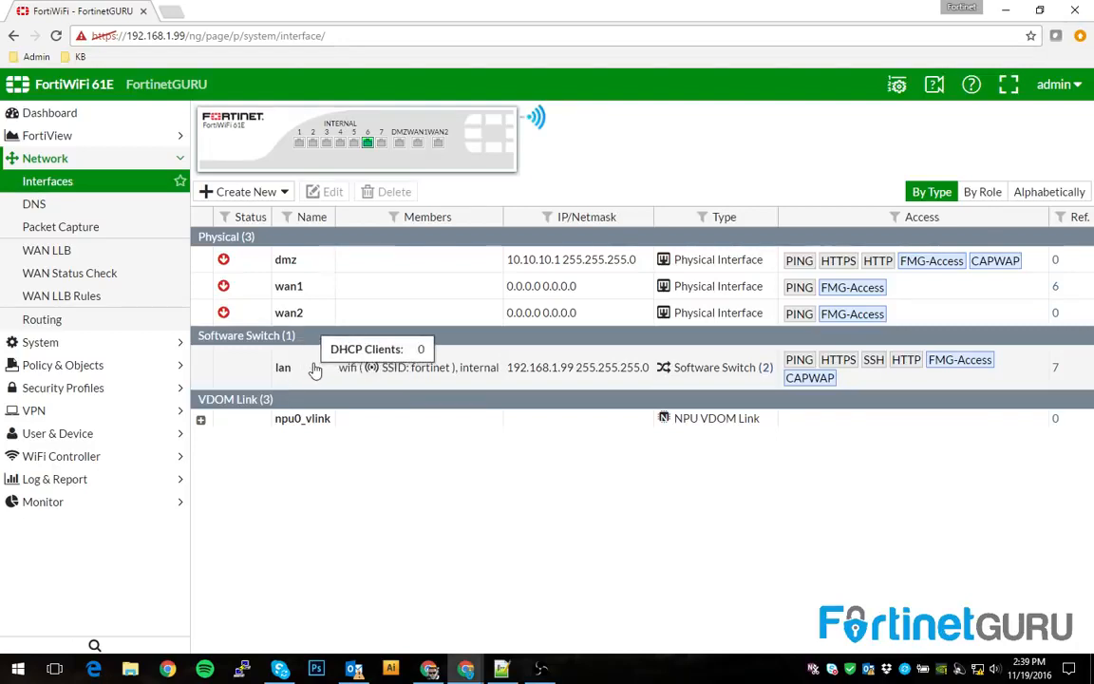
pyautogui.click(104, 365)
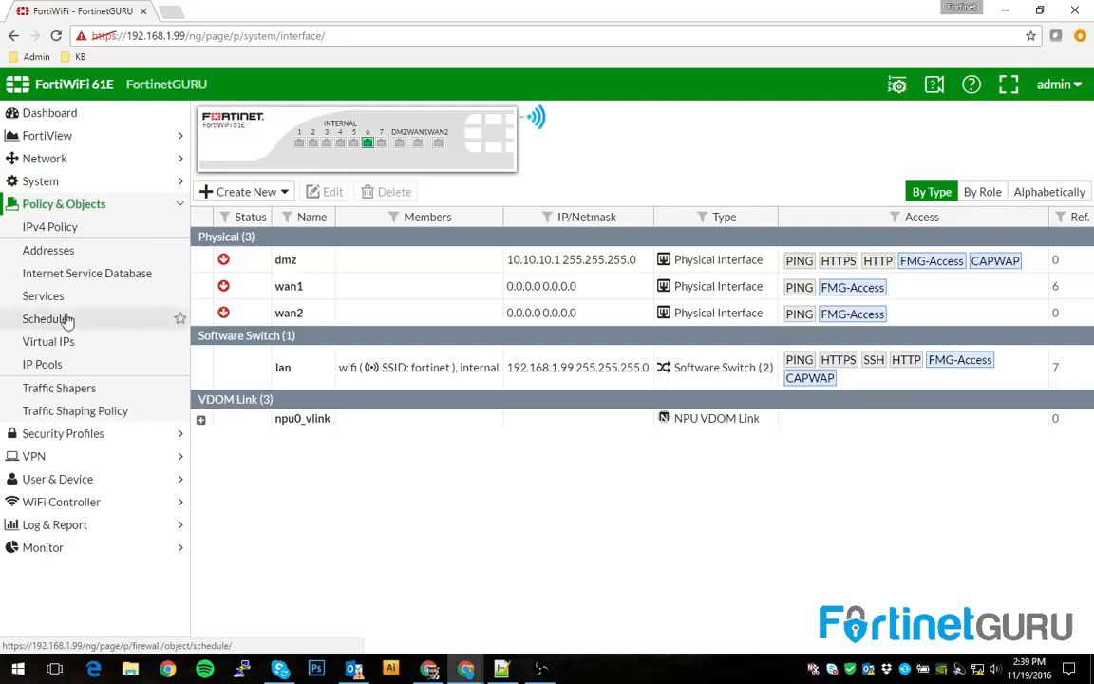
pyautogui.click(54, 233)
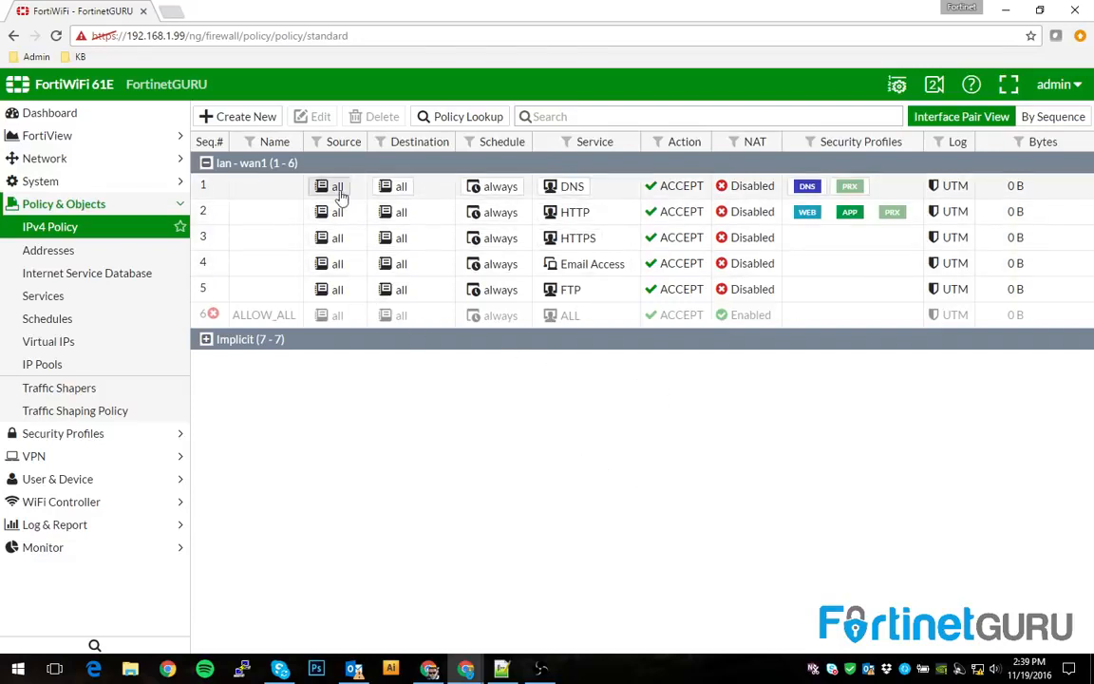
pyautogui.moveTo(340, 194)
# Delete all six lan-to-wan1 policies, from the DNS policy through ALLOW_ALL.
pyautogui.click(205, 165)
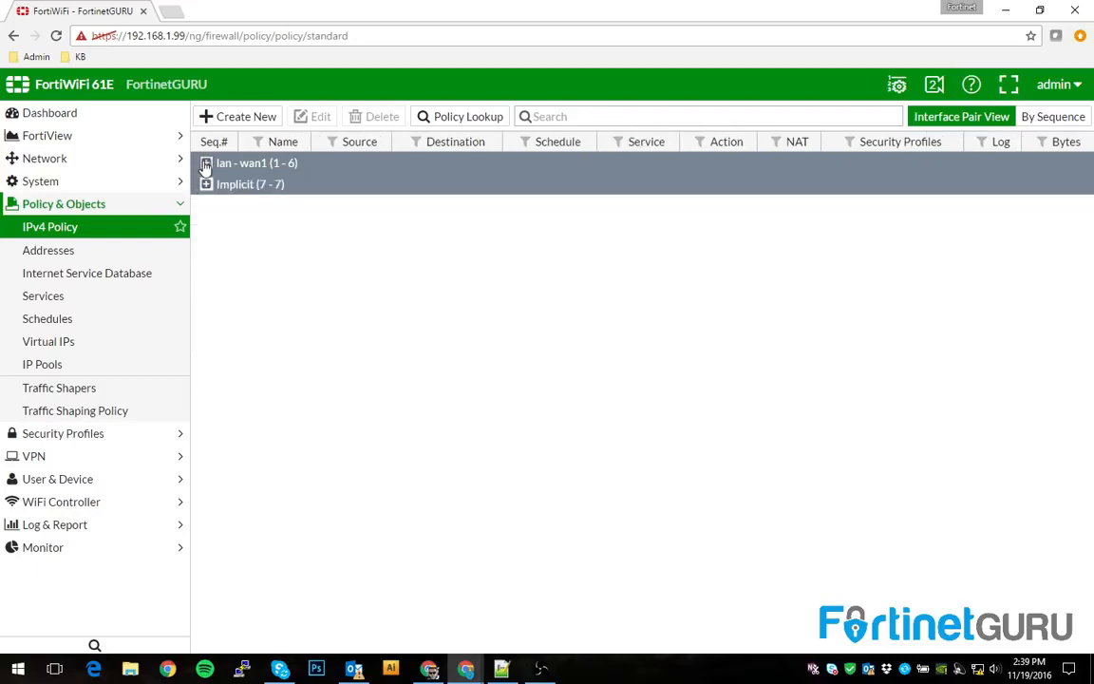
pyautogui.click(205, 165)
pyautogui.click(205, 185)
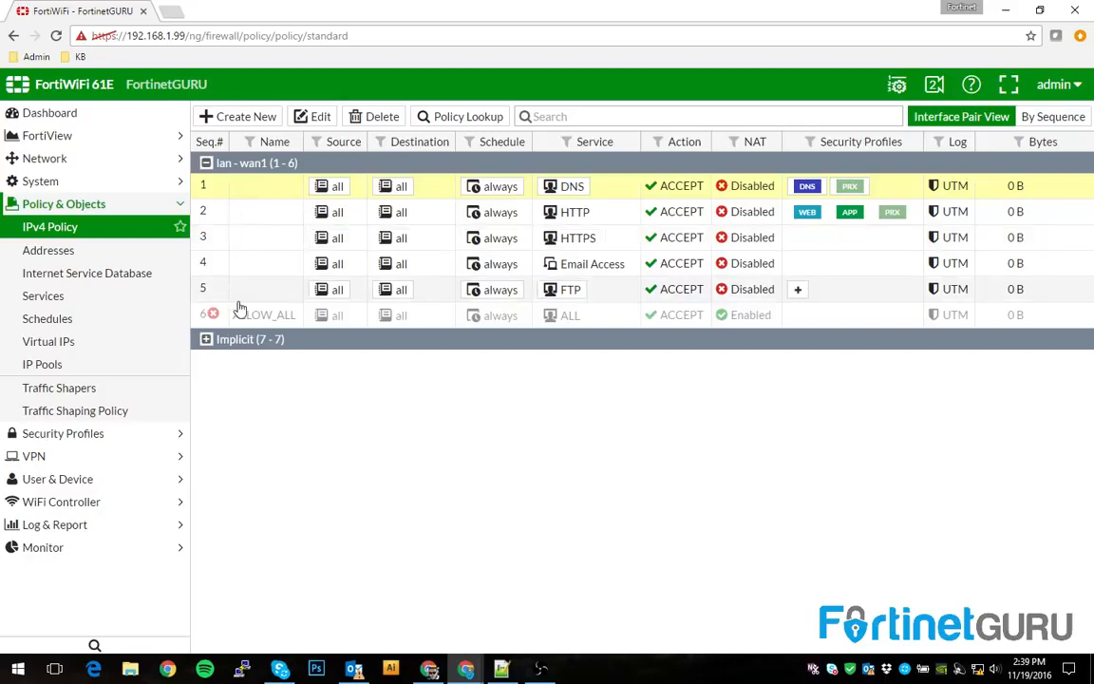
pyautogui.keyDown('shift'); pyautogui.click(209, 315); pyautogui.keyUp('shift')
pyautogui.click(376, 116)
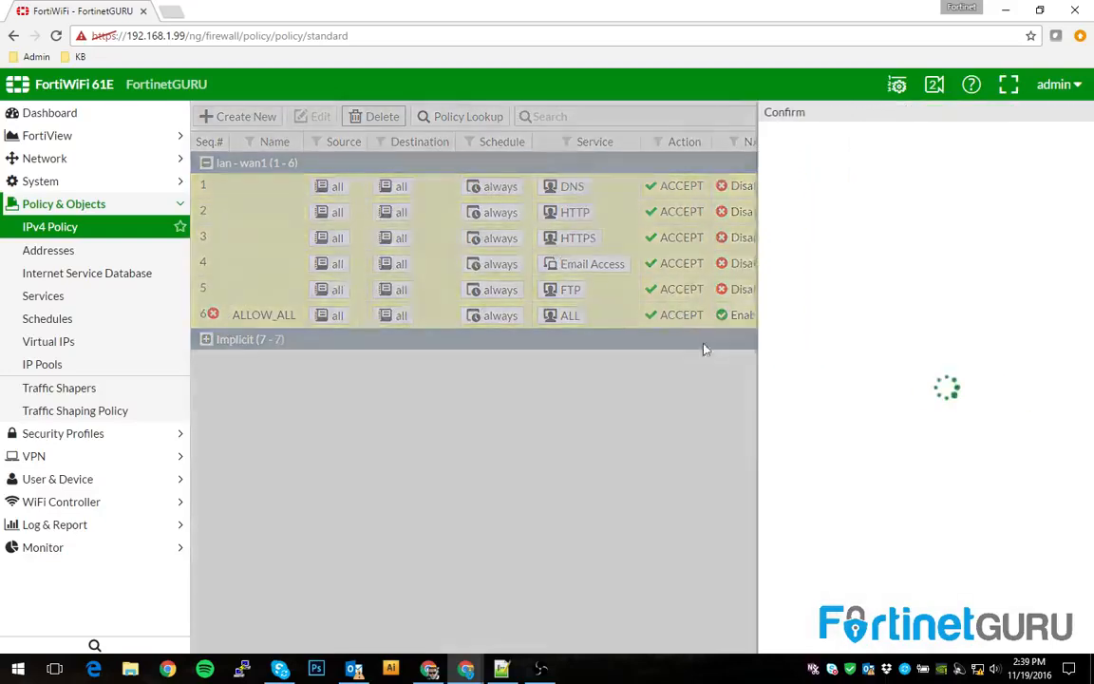
pyautogui.click(857, 198)
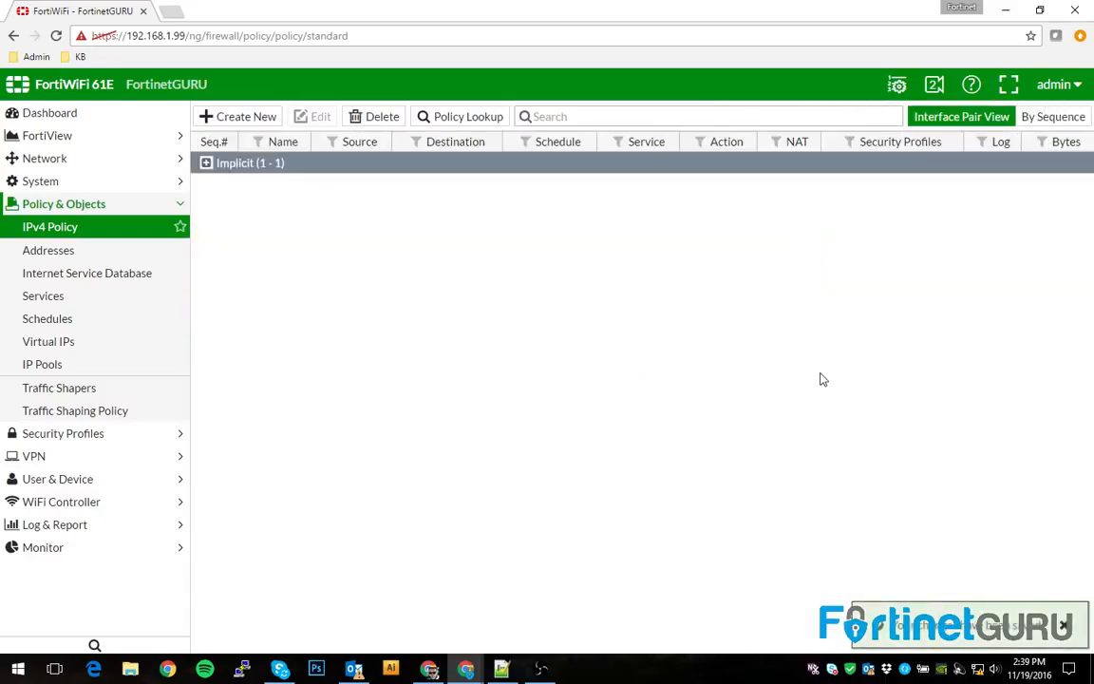
# Create a network zone named OUTSIDE with wan1 and wan2 as its interface members.
pyautogui.click(44, 157)
pyautogui.click(42, 180)
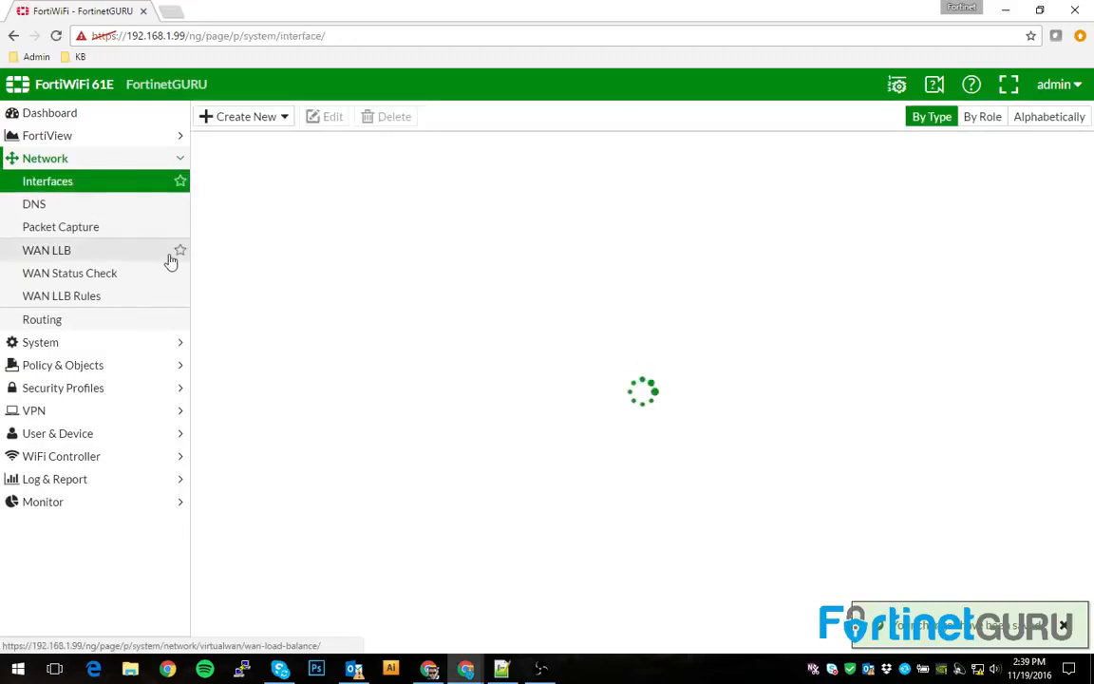
pyautogui.click(249, 191)
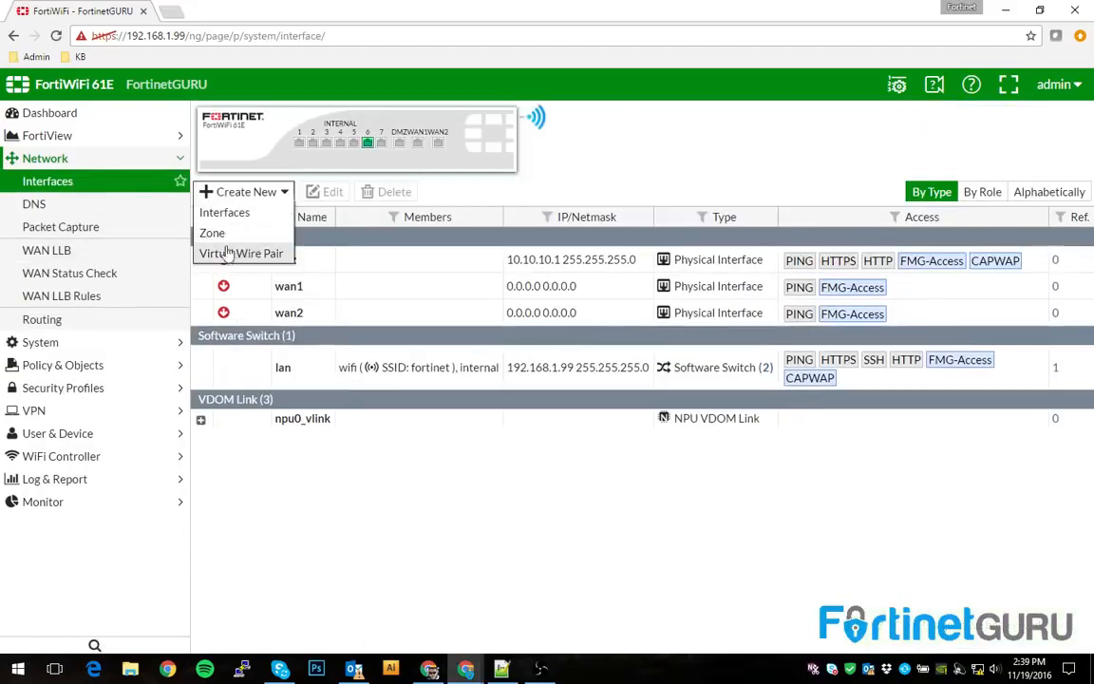
pyautogui.click(252, 256)
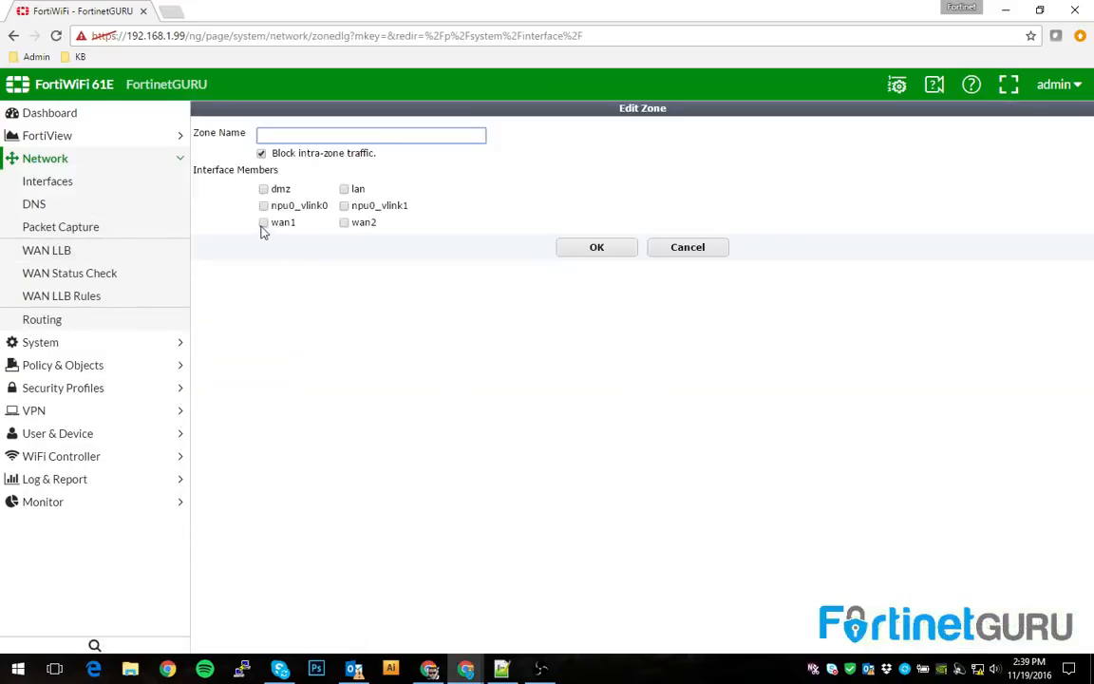
pyautogui.click(263, 224)
pyautogui.click(292, 140)
pyautogui.write('OUTSIDE')
pyautogui.click(579, 246)
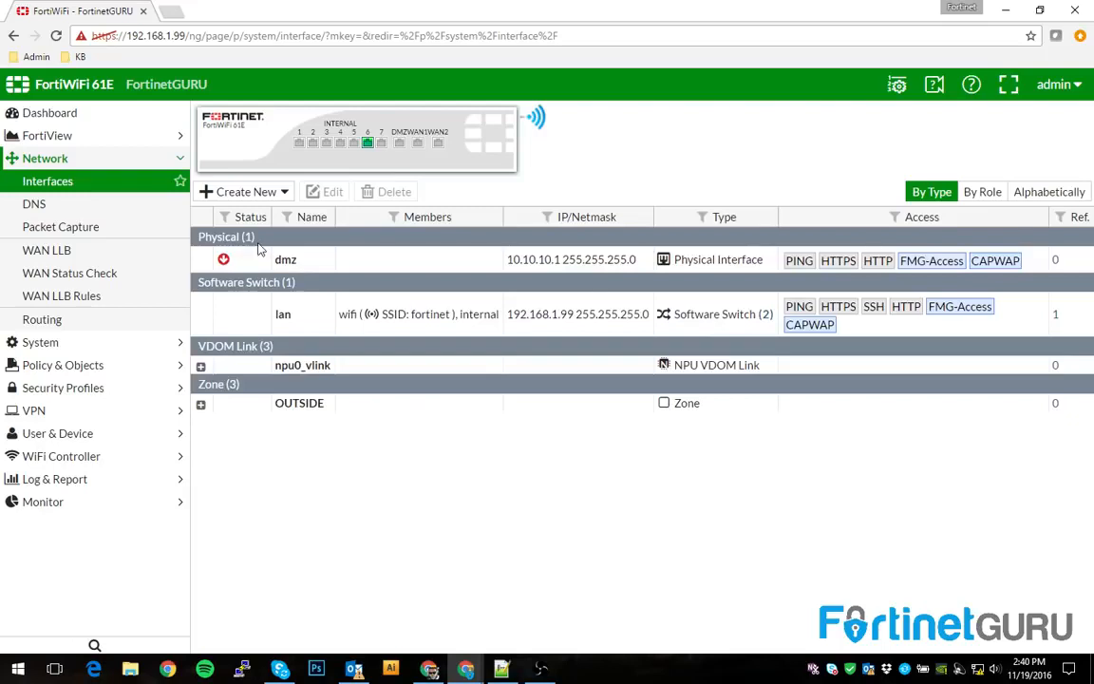
# Create a second zone named INSIDE with the lan interface as its member.
pyautogui.click(264, 190)
pyautogui.click(266, 211)
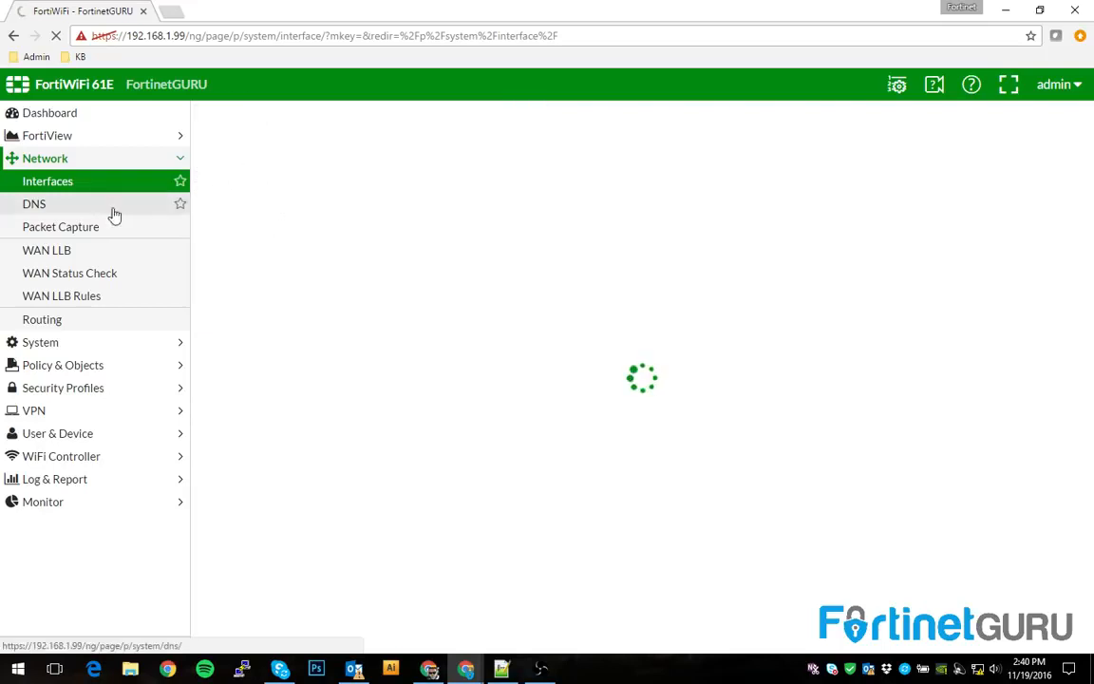
pyautogui.click(284, 192)
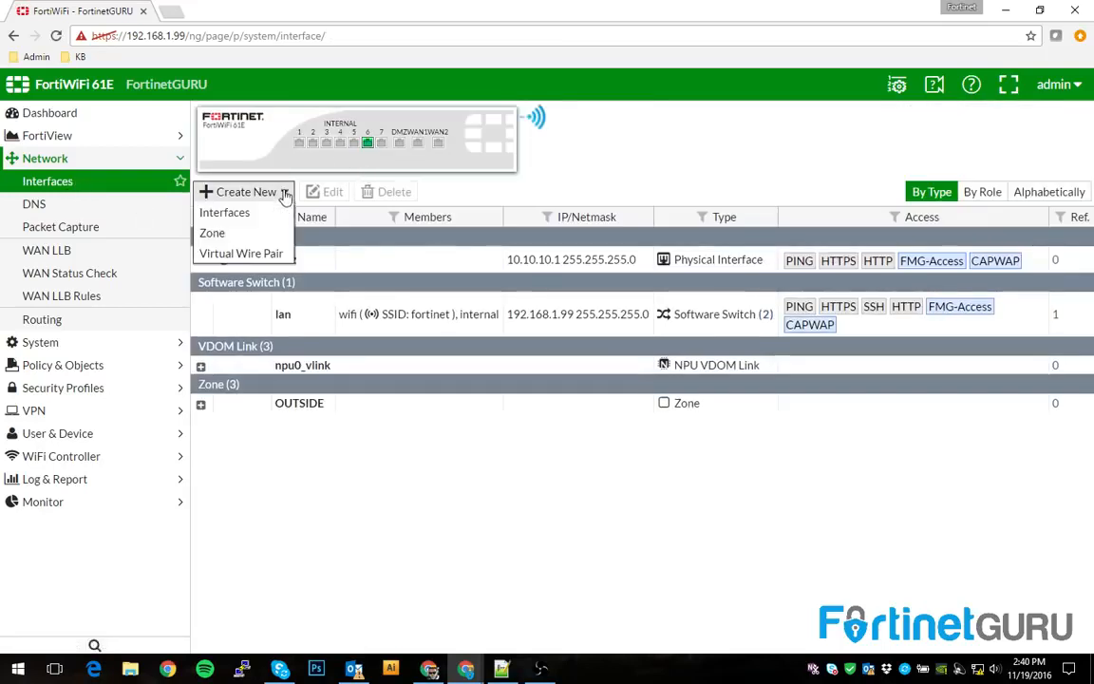
pyautogui.click(214, 233)
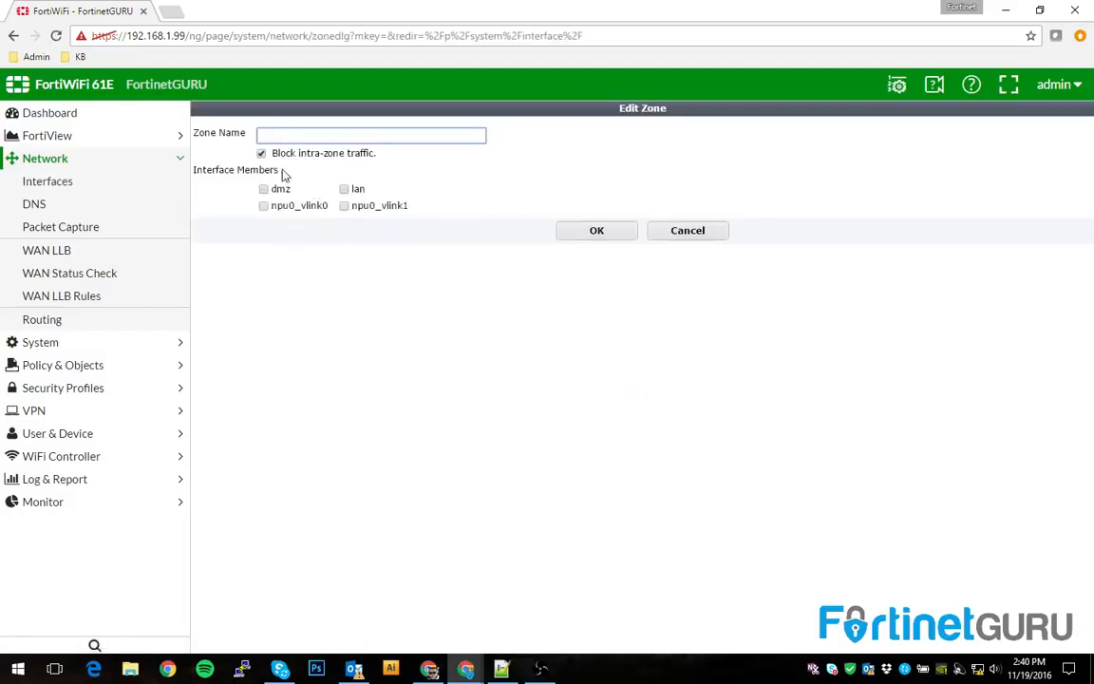
pyautogui.click(348, 191)
pyautogui.click(314, 136)
pyautogui.write('INSIDE')
pyautogui.click(585, 143)
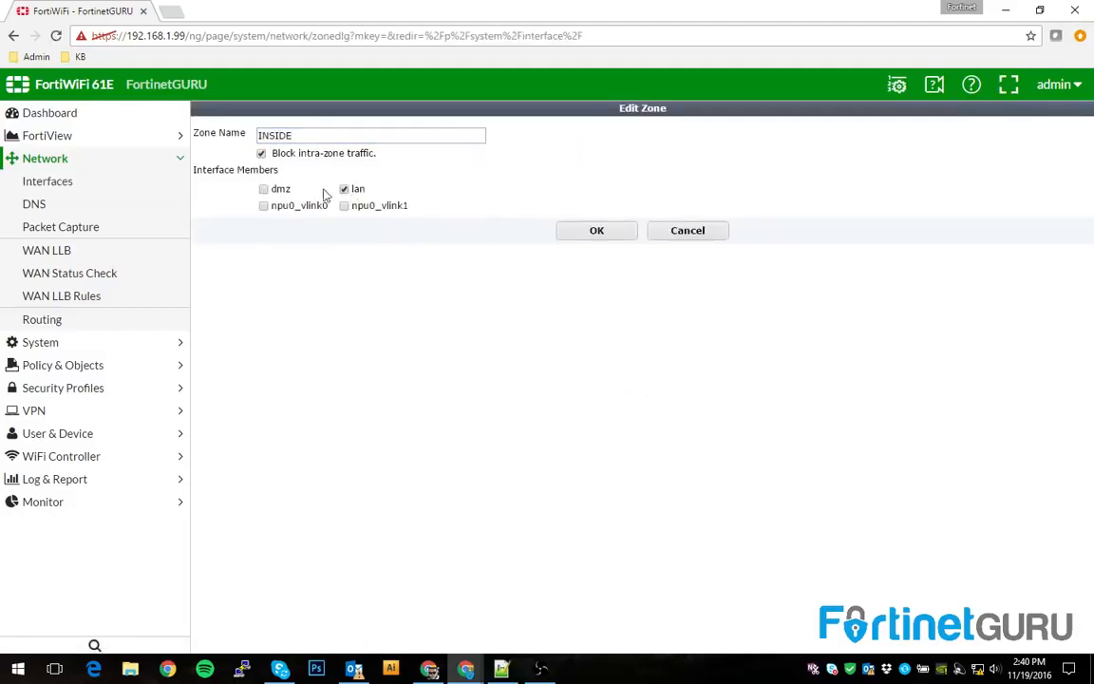
pyautogui.click(597, 231)
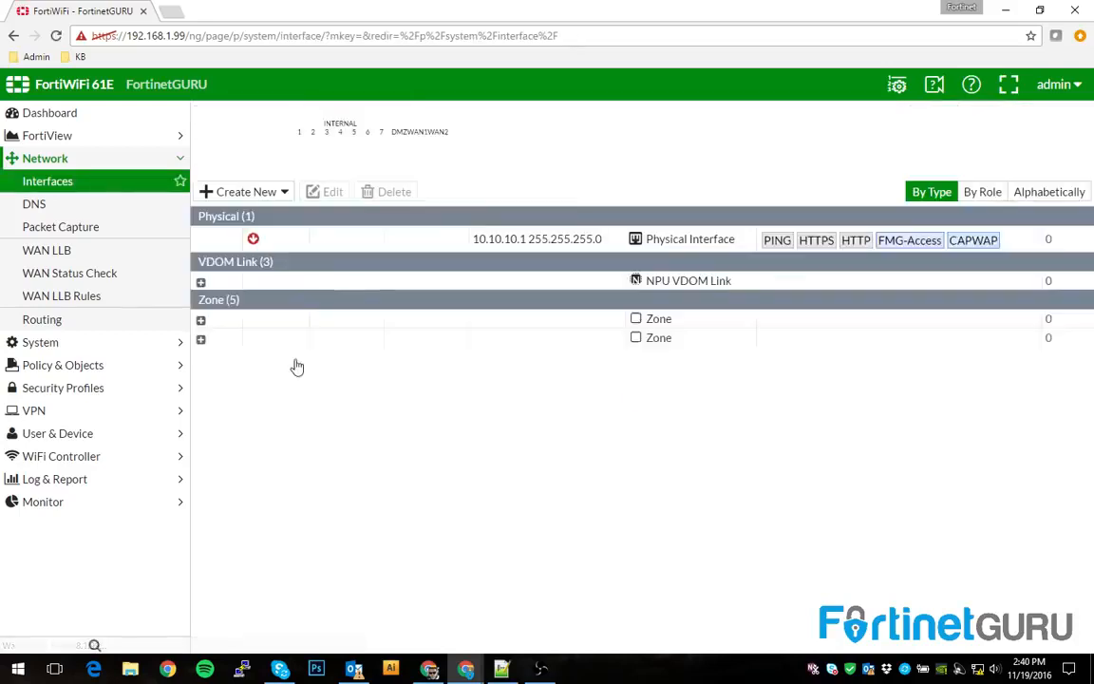
# Start a new IPv4 policy named HTTPS_OUT with INSIDE as the incoming interface and OUTSIDE as the outgoing interface.
pyautogui.click(48, 365)
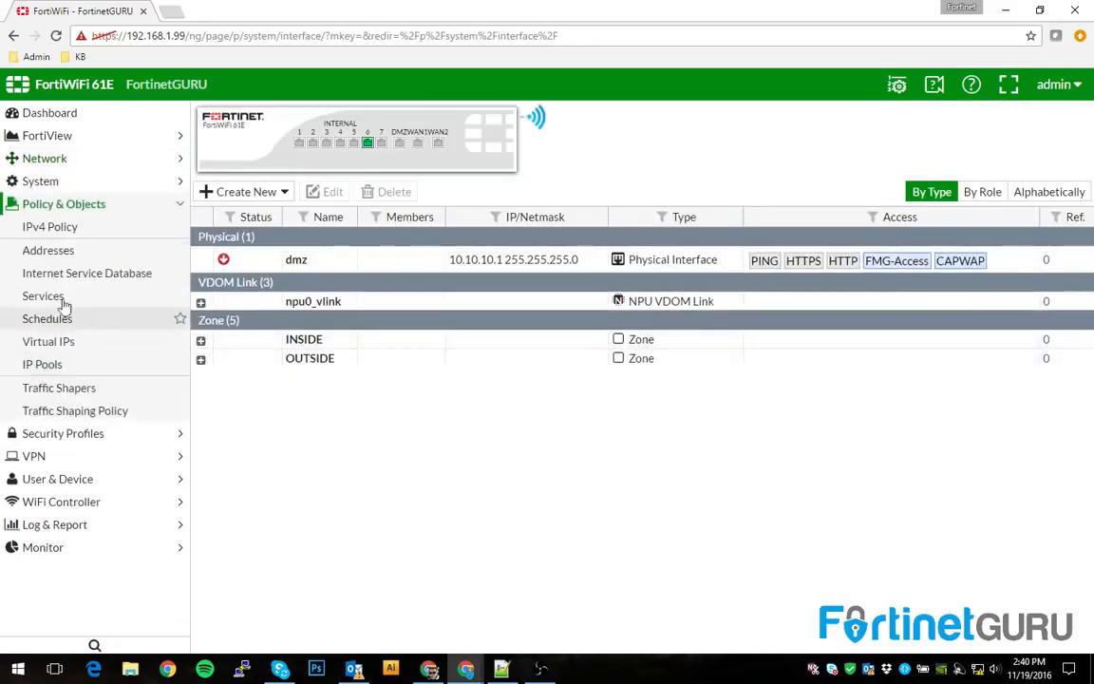
pyautogui.click(238, 117)
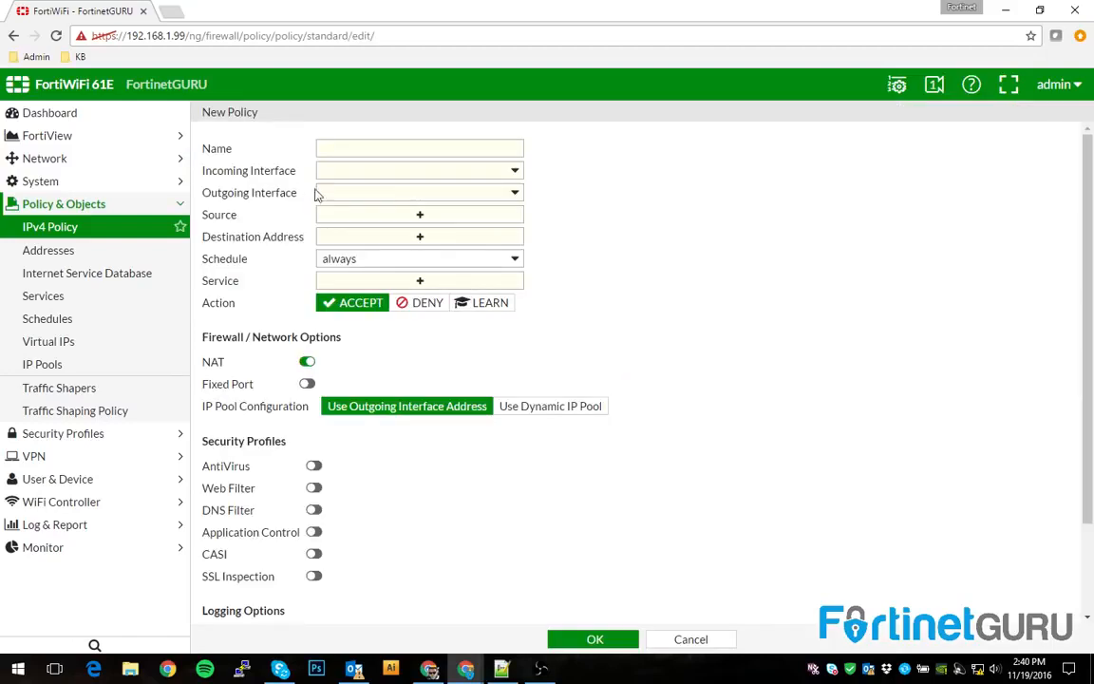
pyautogui.click(369, 147)
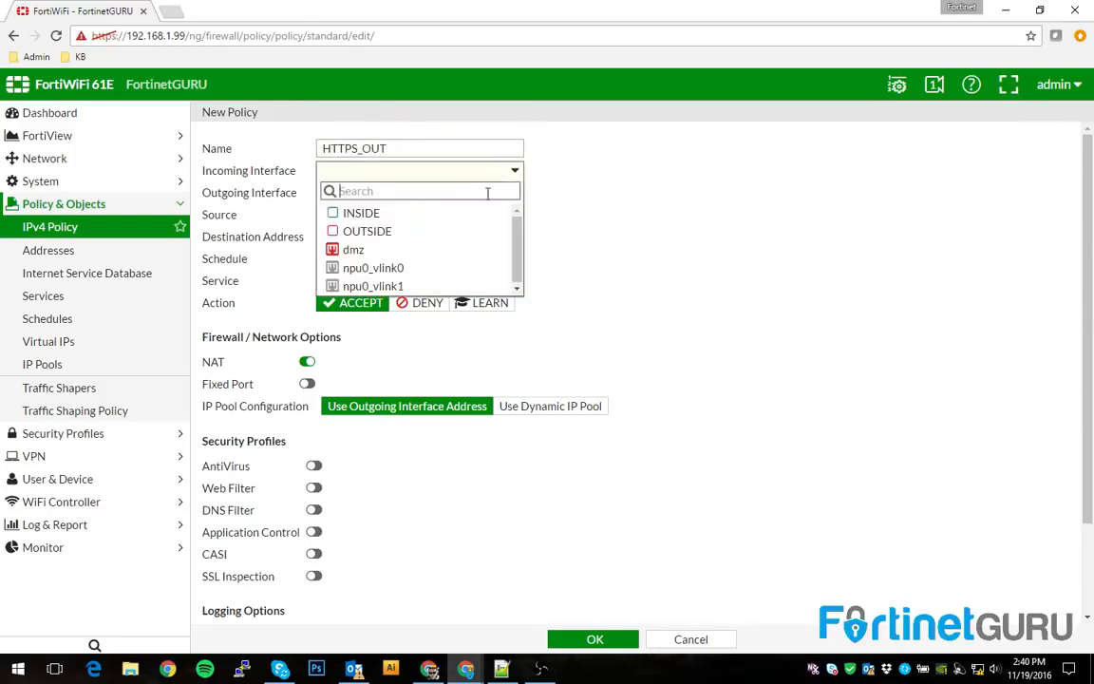
pyautogui.click(378, 214)
pyautogui.click(382, 192)
pyautogui.click(353, 251)
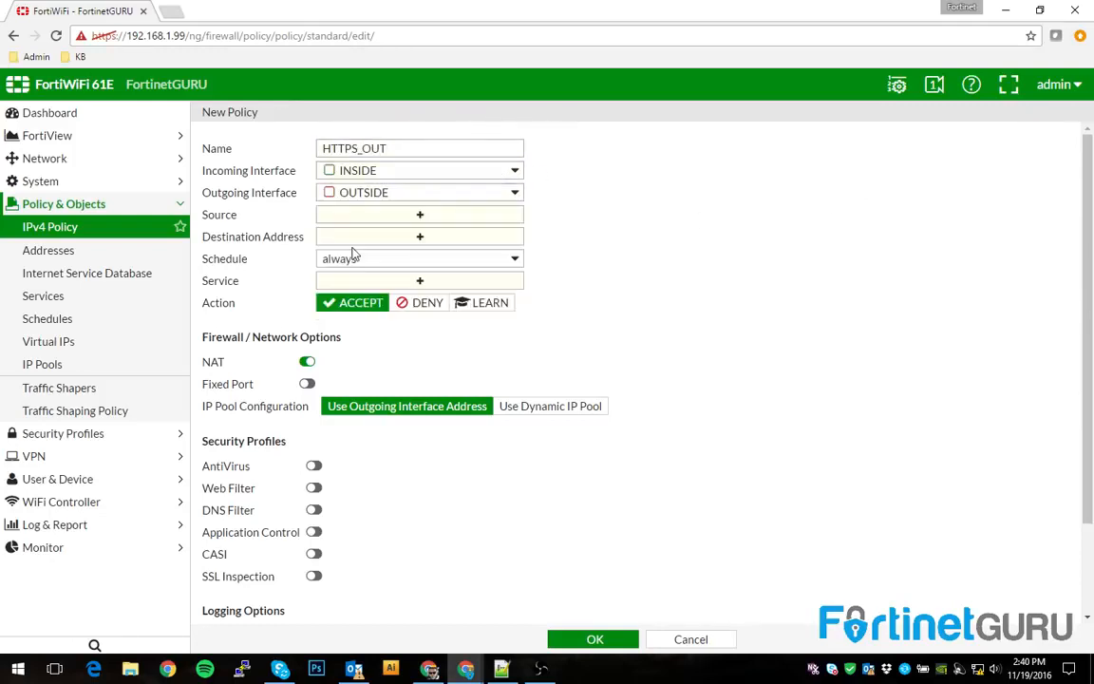
# Set the HTTPS_OUT policy's source and destination addresses to all and its service to ALL.
pyautogui.click(347, 216)
pyautogui.click(898, 199)
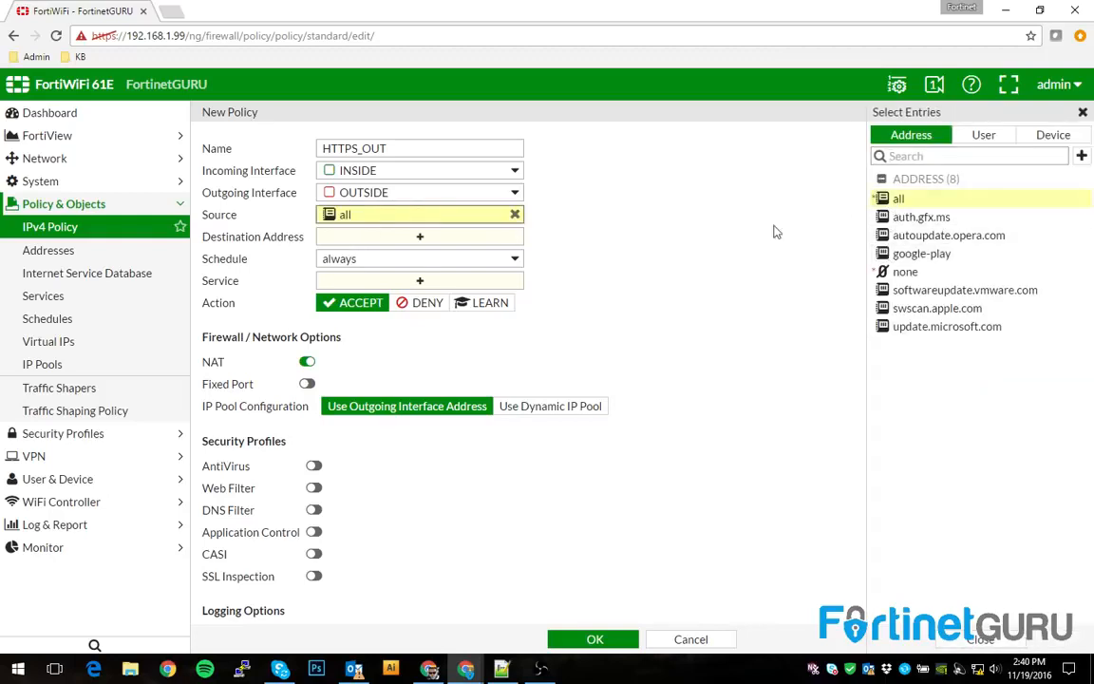
pyautogui.click(424, 237)
pyautogui.click(898, 176)
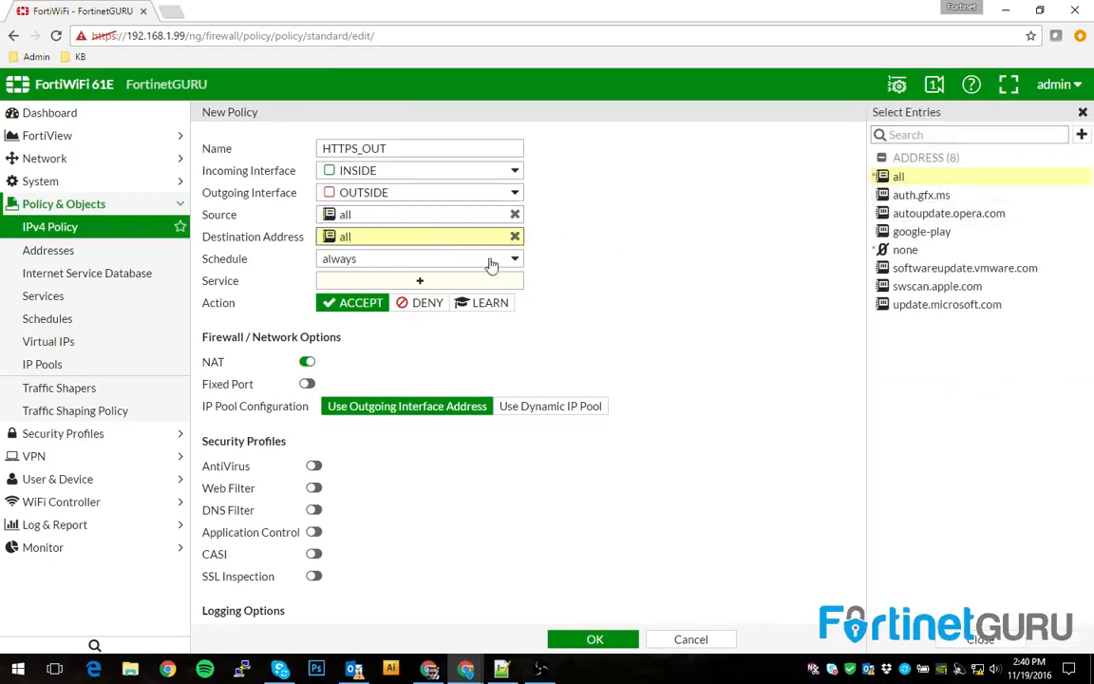
pyautogui.click(441, 280)
pyautogui.click(902, 193)
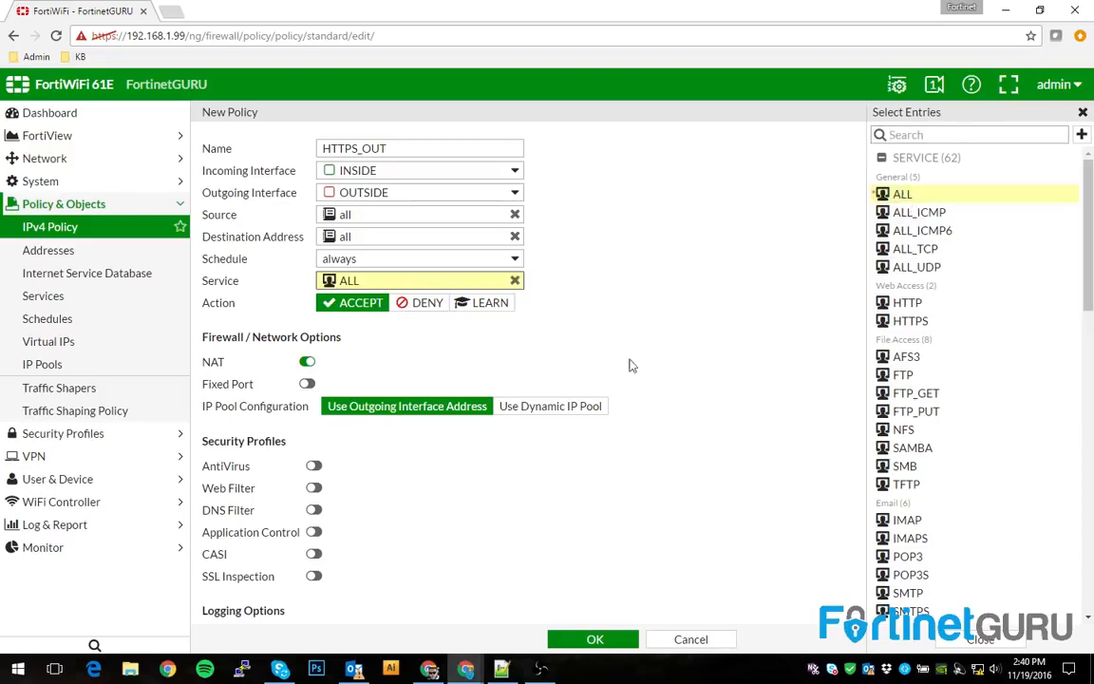
# Save the HTTPS_OUT policy and select it within the expanded INSIDE - OUTSIDE policy group.
pyautogui.click(580, 635)
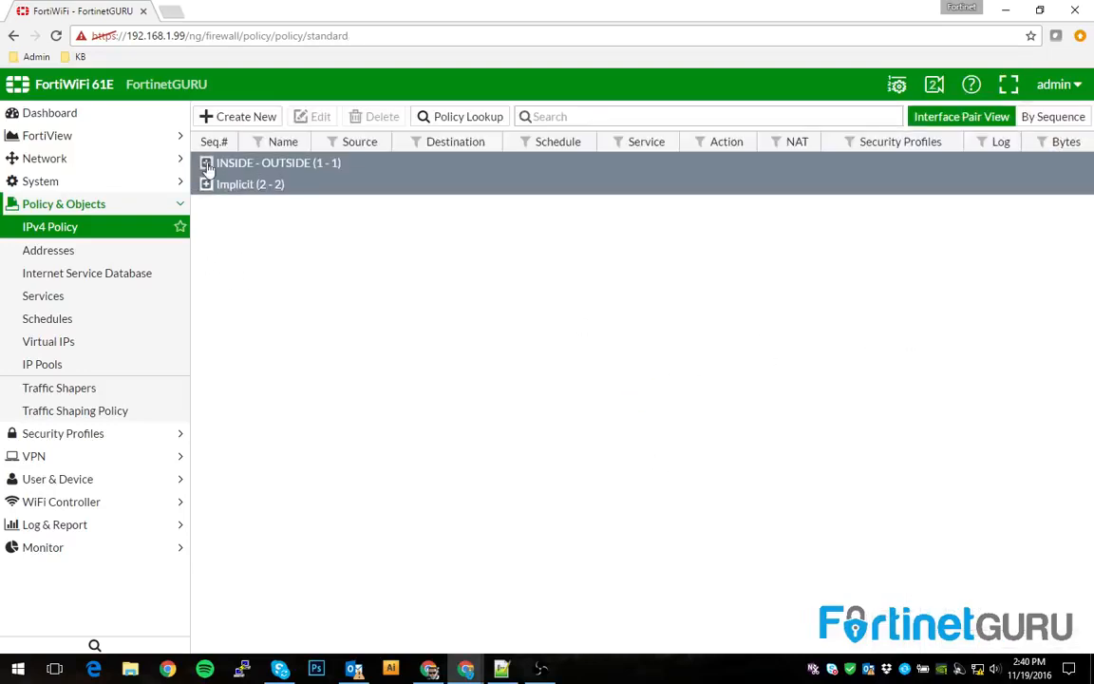
pyautogui.click(207, 164)
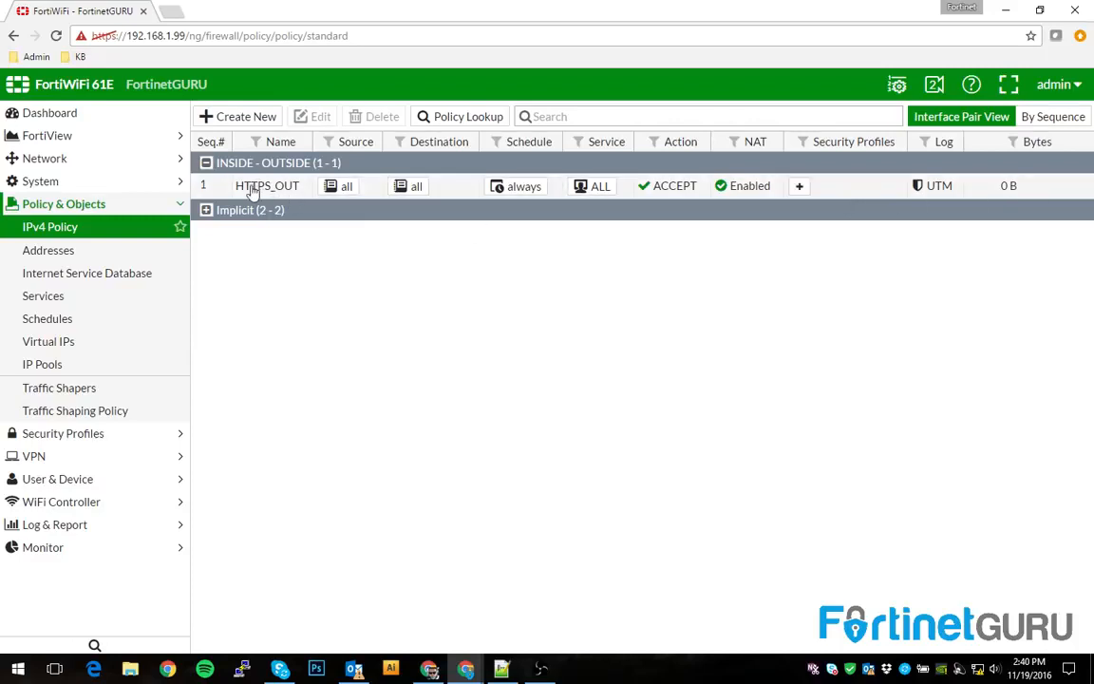
pyautogui.click(268, 187)
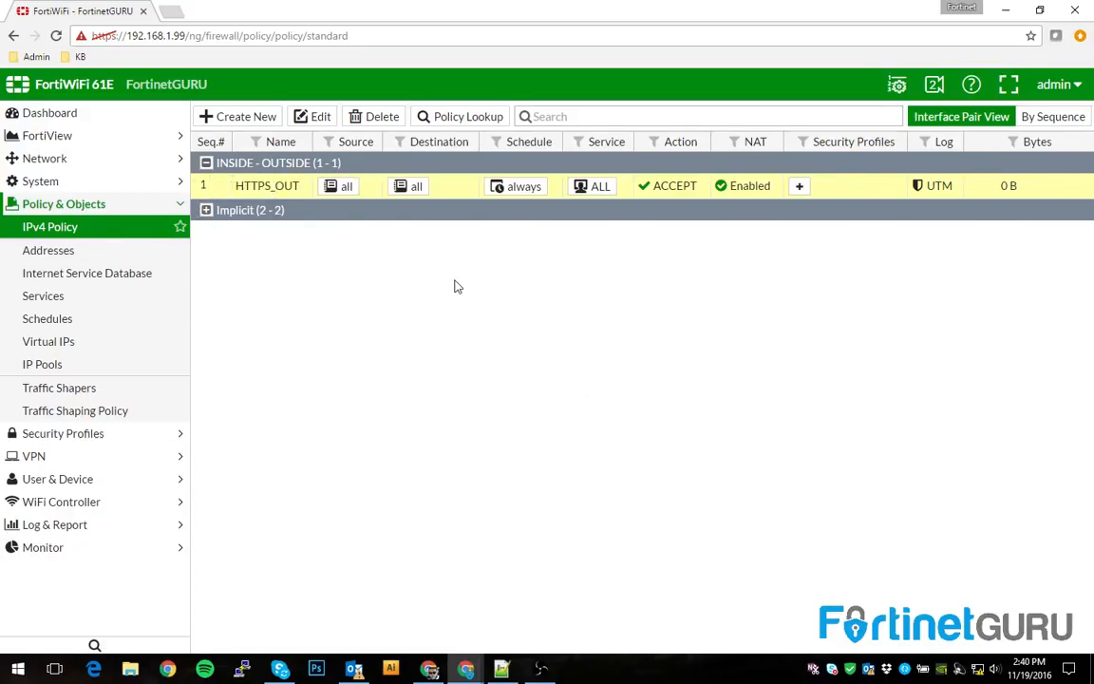
# Review the system and license information on the dashboard.
pyautogui.click(95, 112)
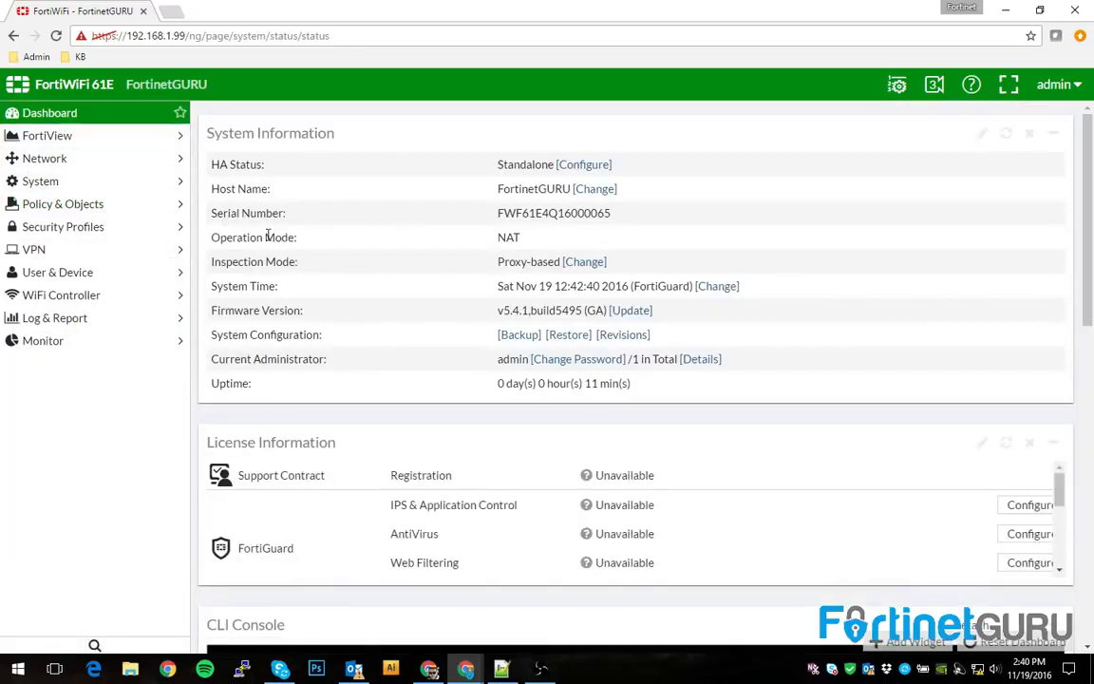
pyautogui.scroll(-3, 400, 280)
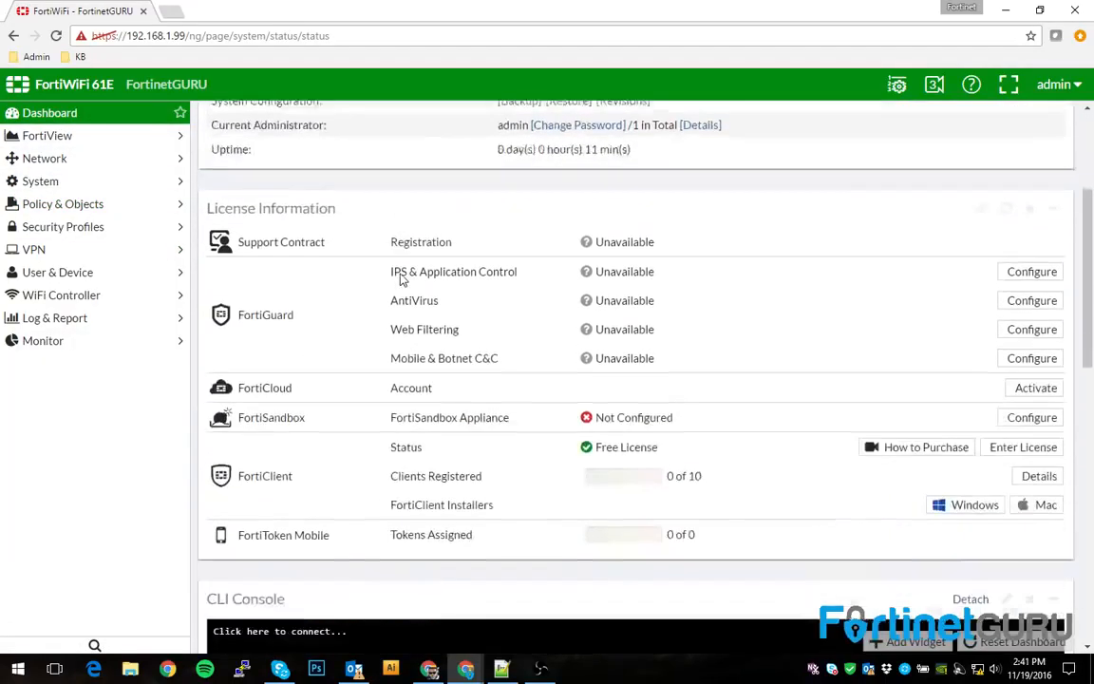
pyautogui.scroll(1, 401, 274)
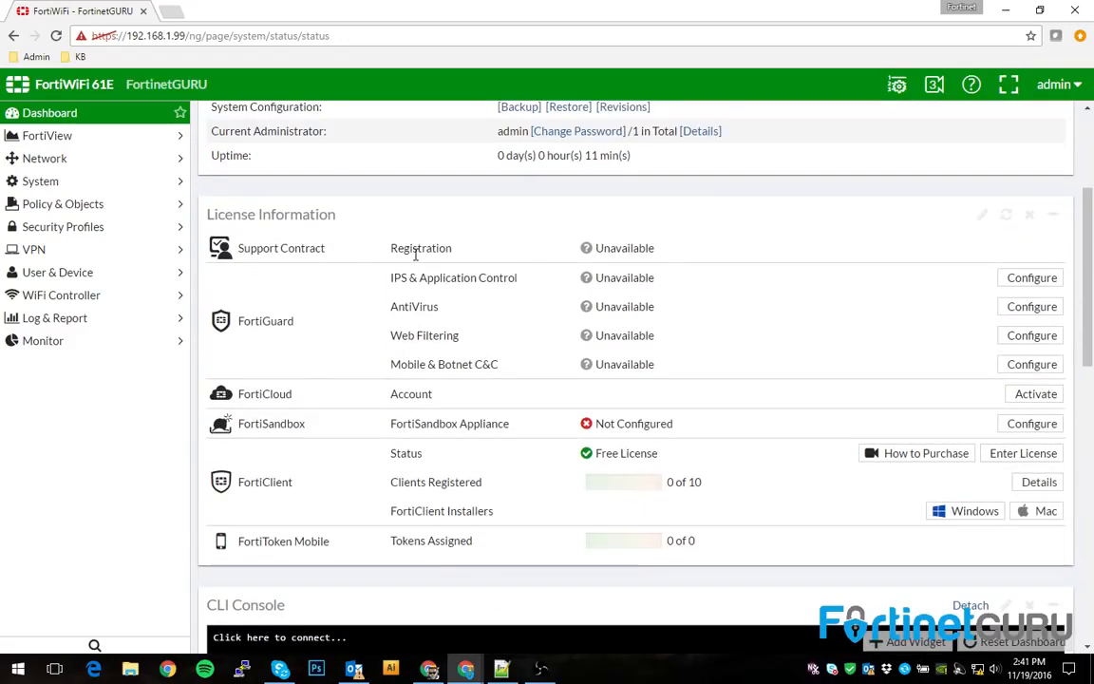
# Examine the lan interface's address, administrative access, DHCP and WiFi settings inside the INSIDE zone, then return to the dashboard.
pyautogui.click(43, 160)
pyautogui.click(48, 180)
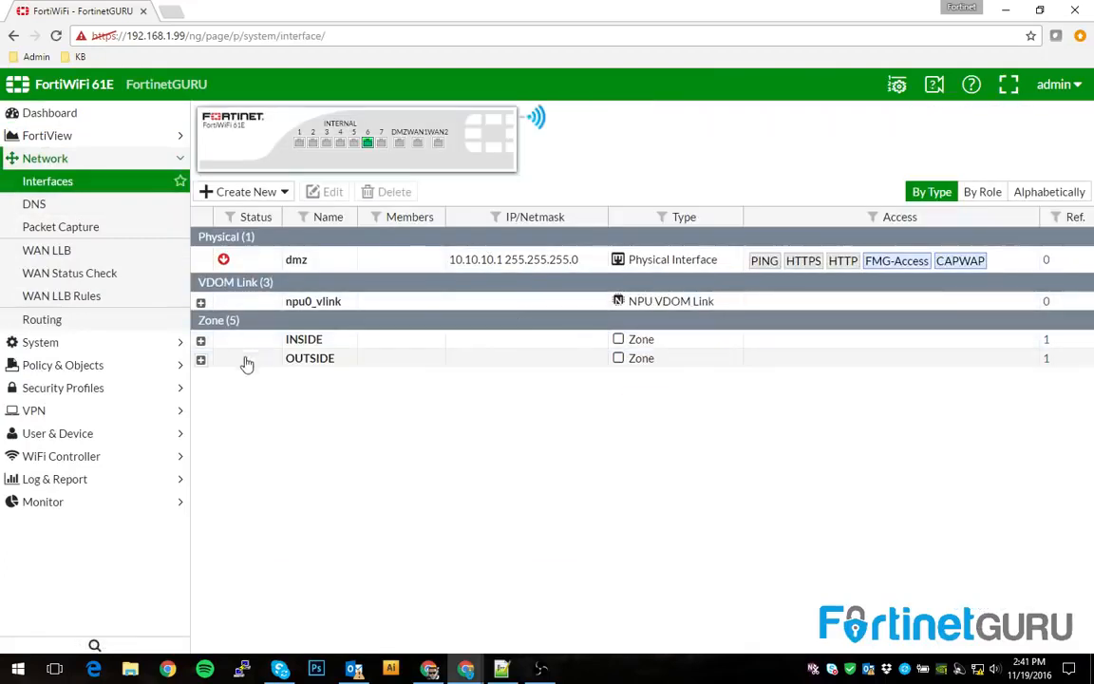
pyautogui.click(200, 340)
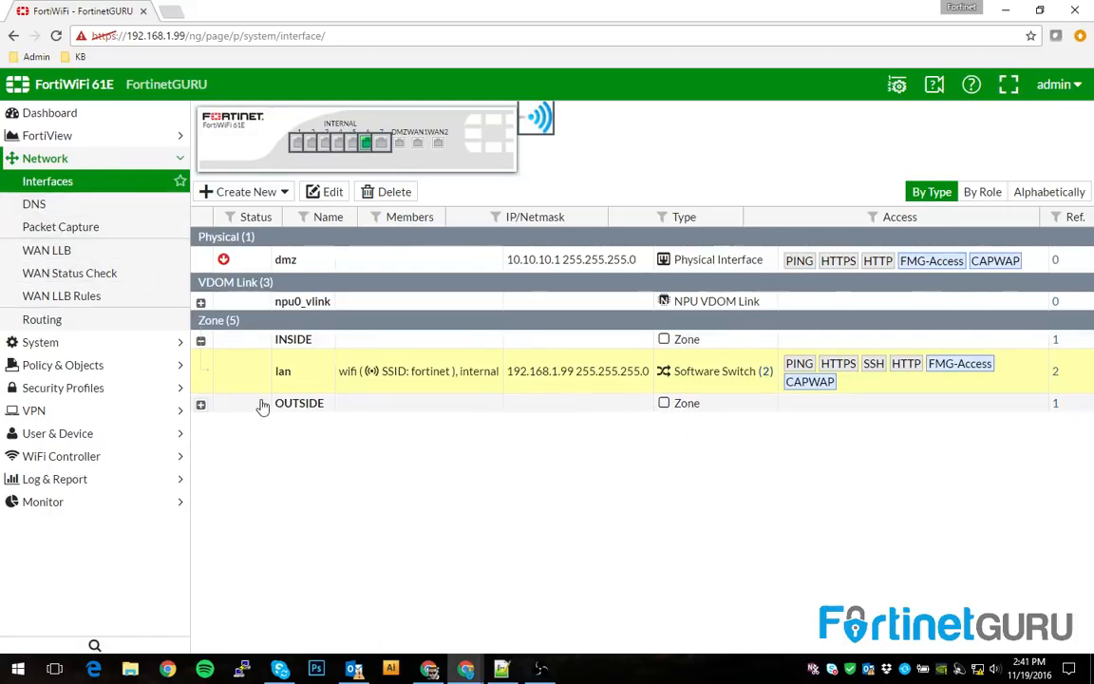
pyautogui.doubleClick(226, 377)
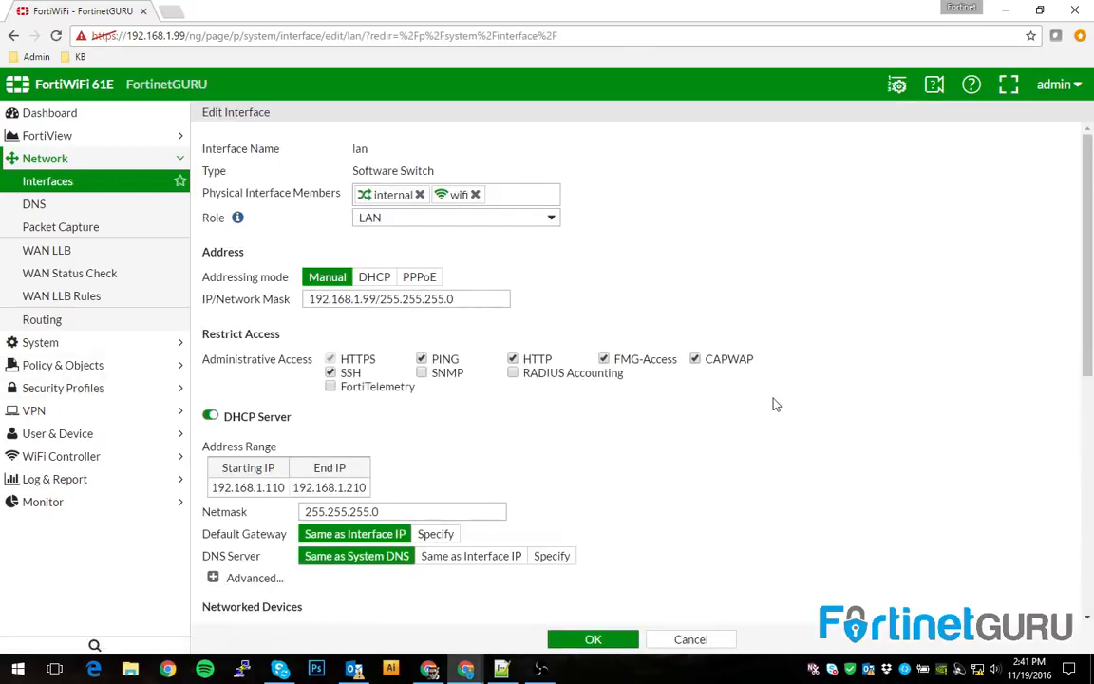
pyautogui.scroll(-5, 613, 442)
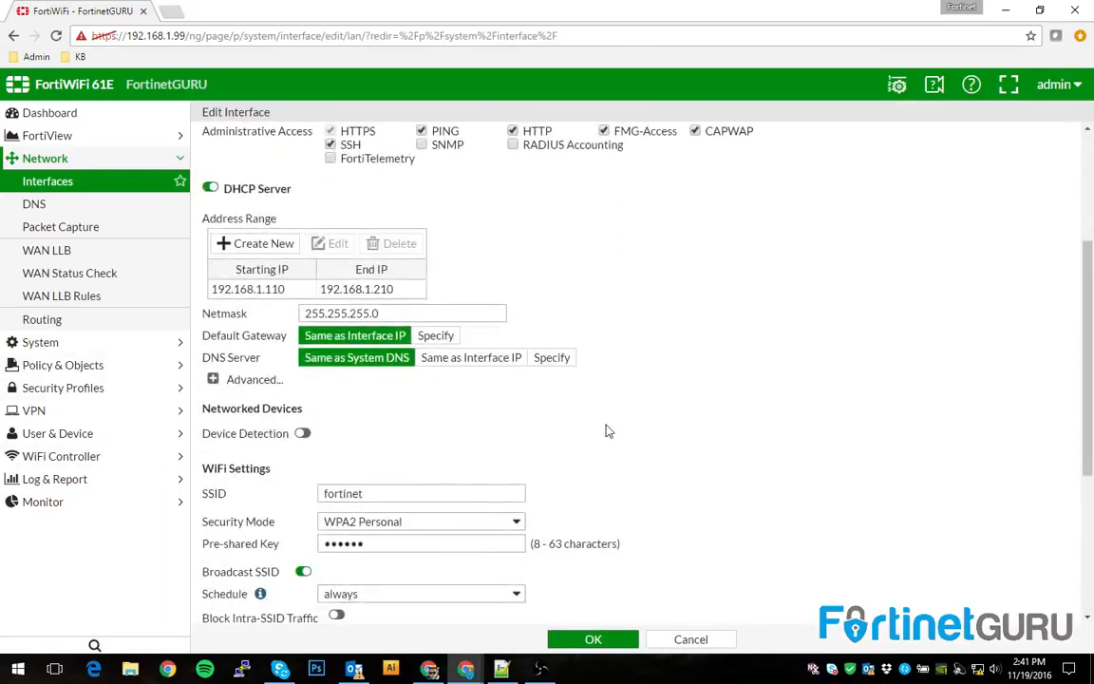
pyautogui.scroll(5, 627, 461)
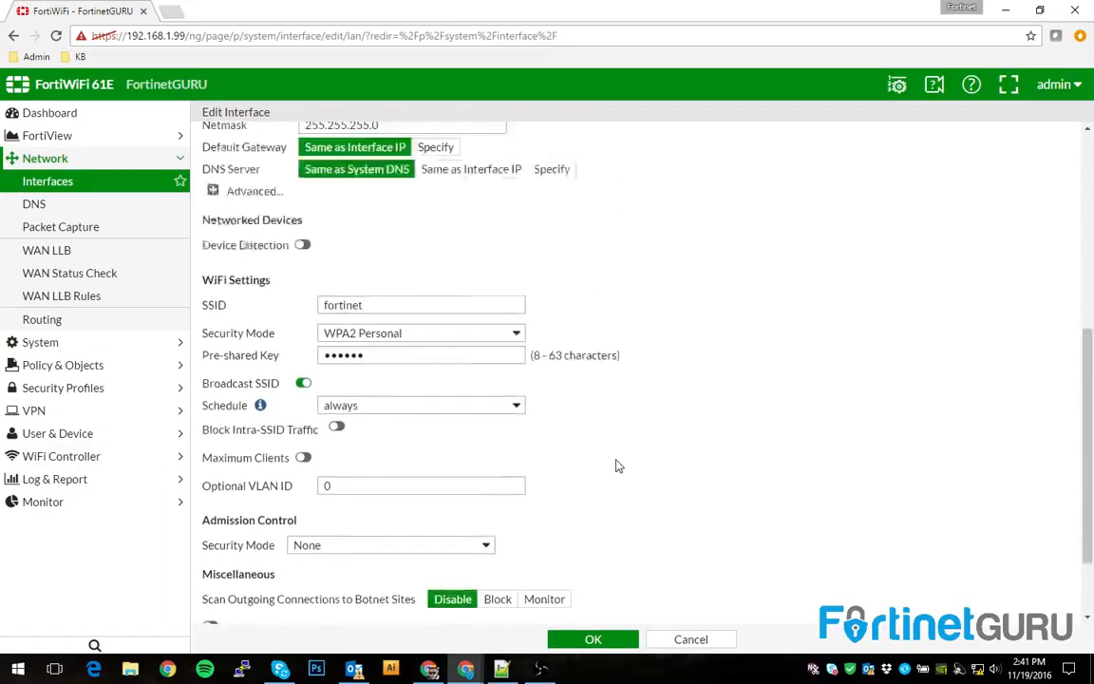
pyautogui.scroll(-5, 713, 477)
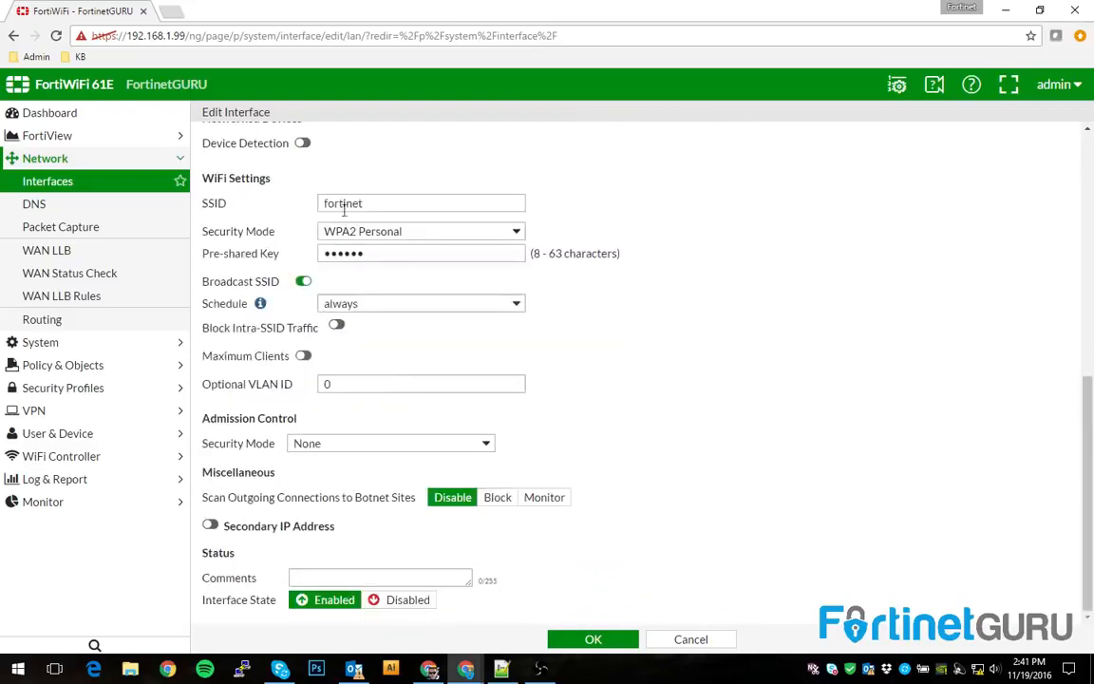
pyautogui.scroll(5, 481, 391)
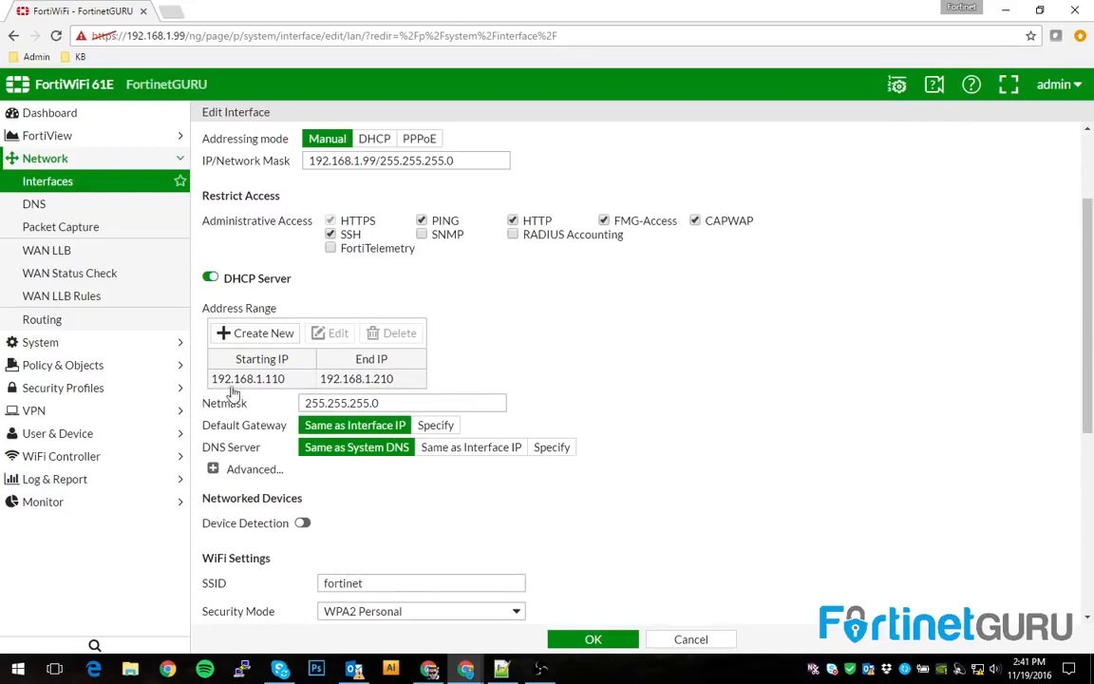
pyautogui.click(27, 186)
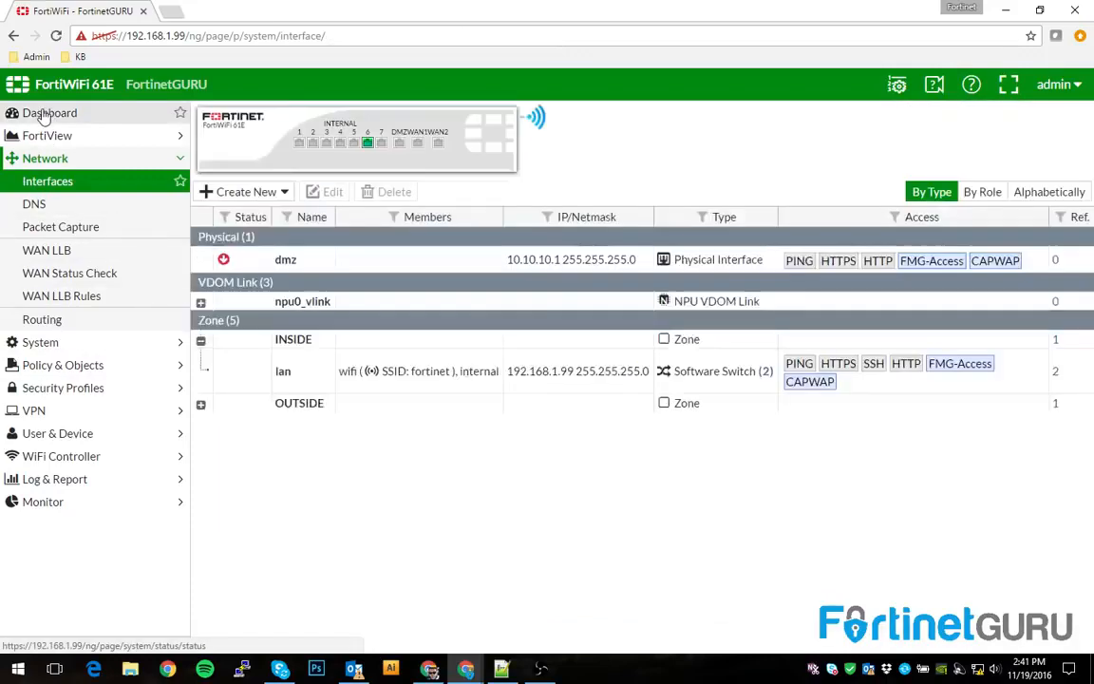
pyautogui.click(39, 112)
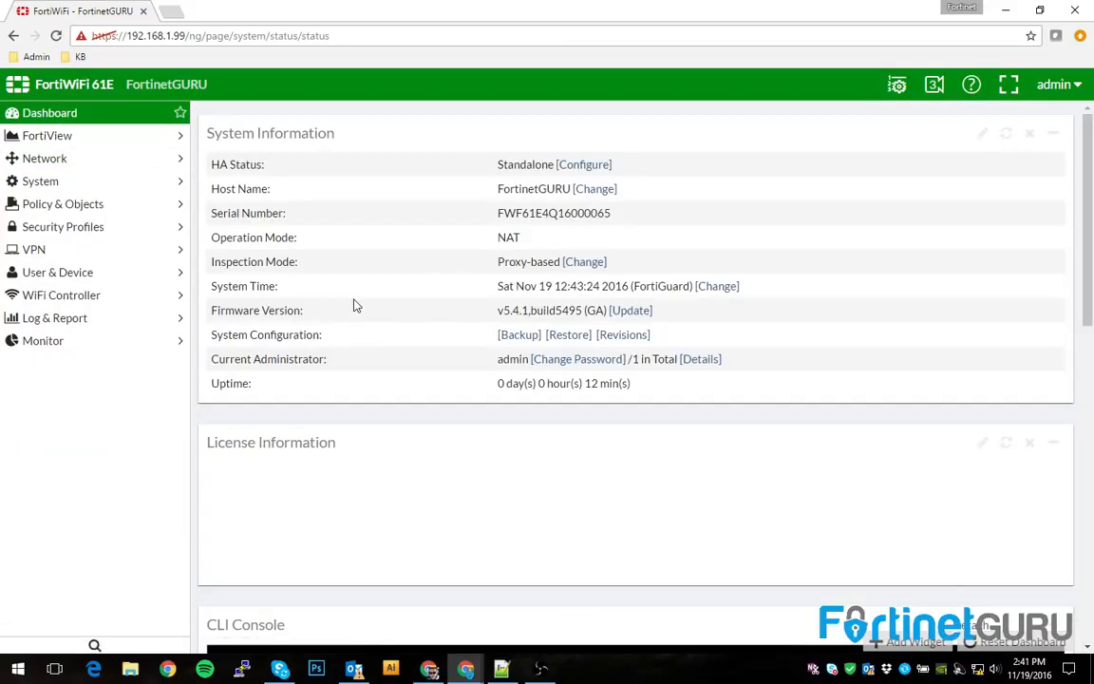